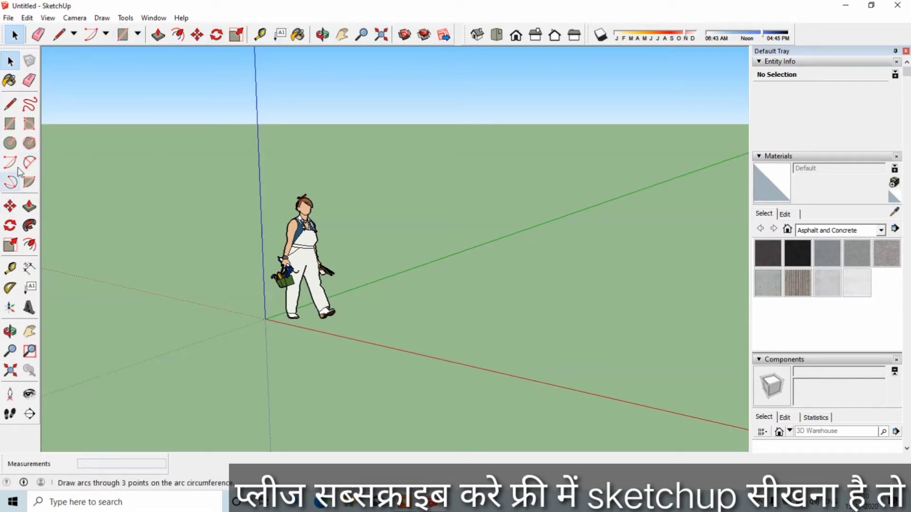
left_click(43, 20)
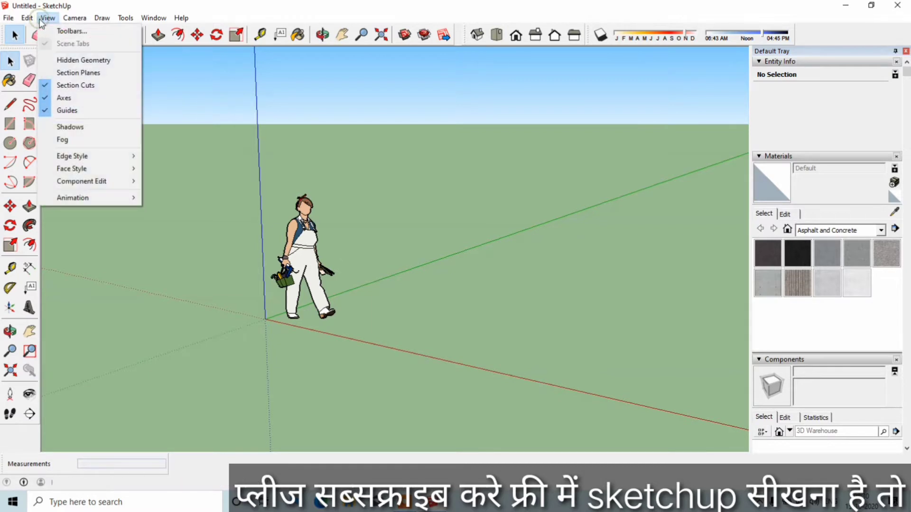
left_click(57, 32)
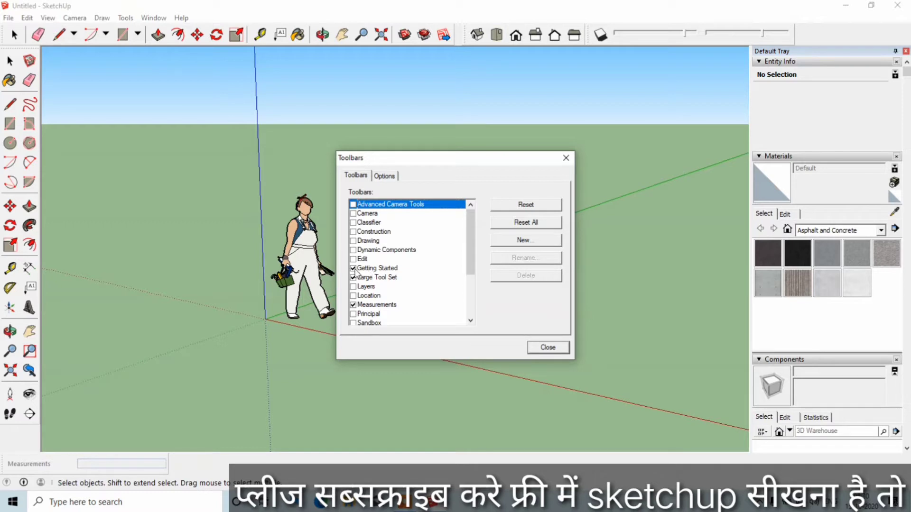
left_click(354, 268)
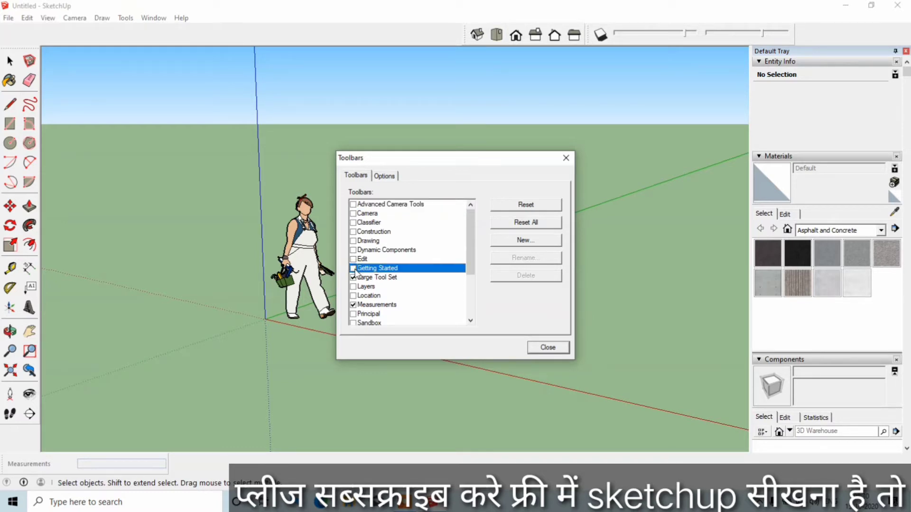
left_click(353, 269)
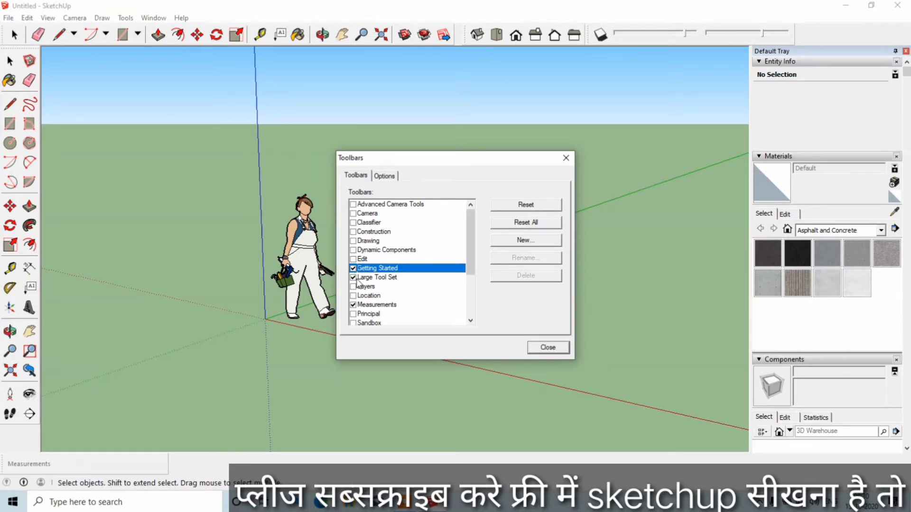
left_click(353, 278)
left_click(354, 278)
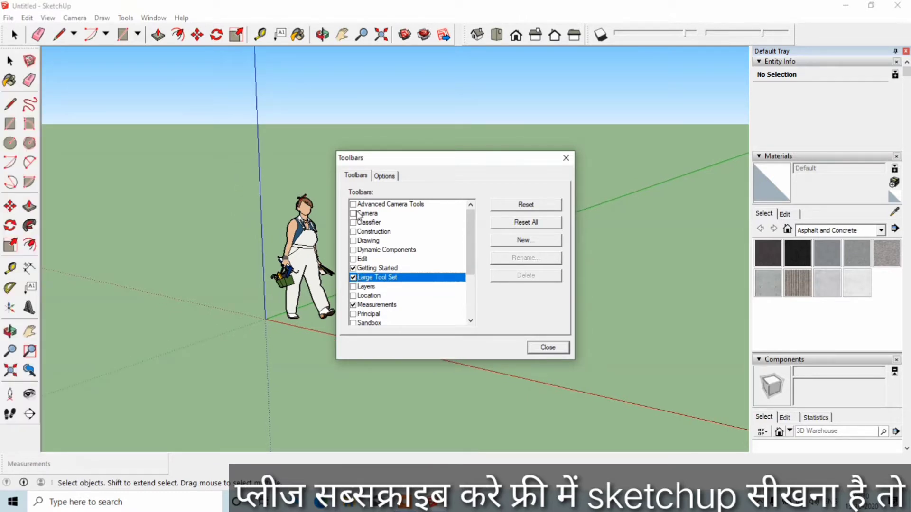
scroll(476, 235, "down", 1)
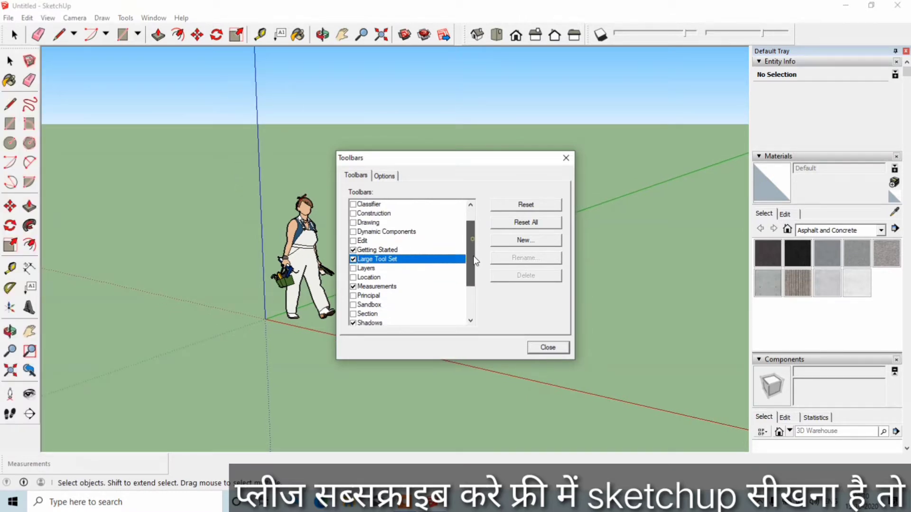
scroll(470, 237, "down", 2)
left_click(363, 307)
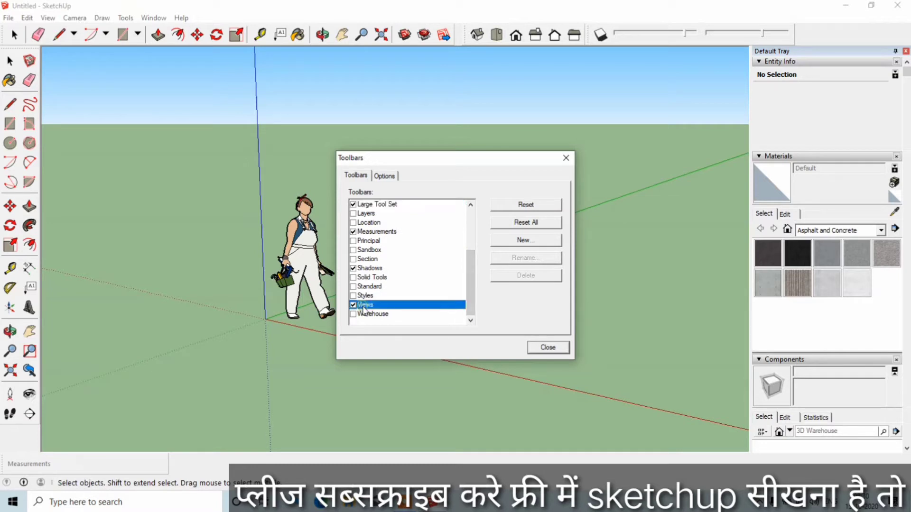
left_click(353, 304)
left_click(353, 304)
left_click(360, 264)
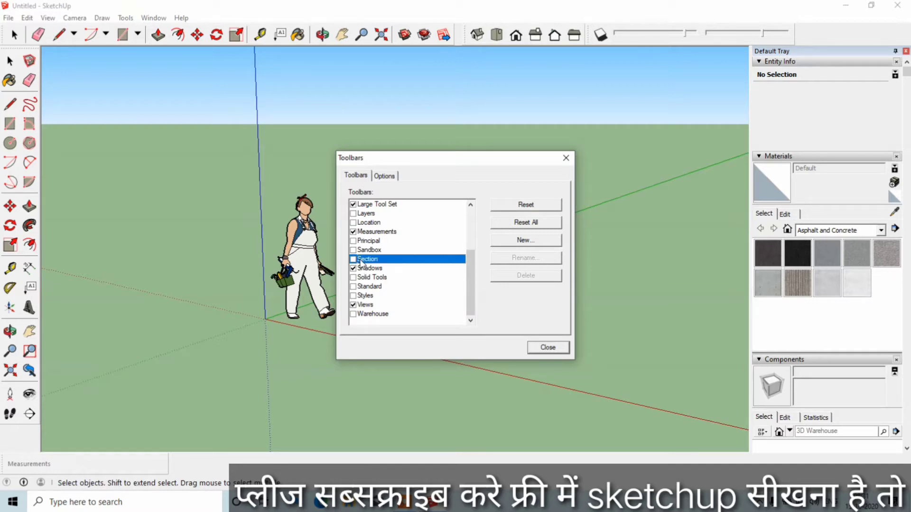
left_click(353, 259)
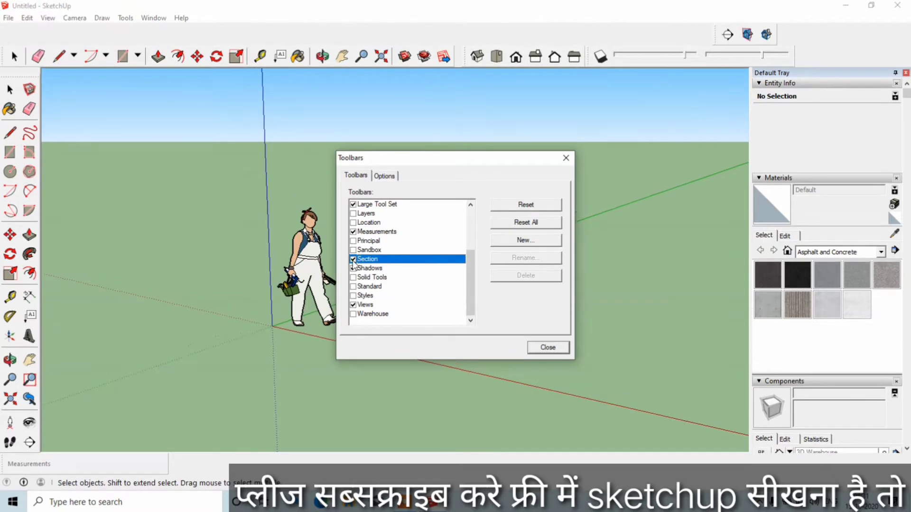
left_click(353, 260)
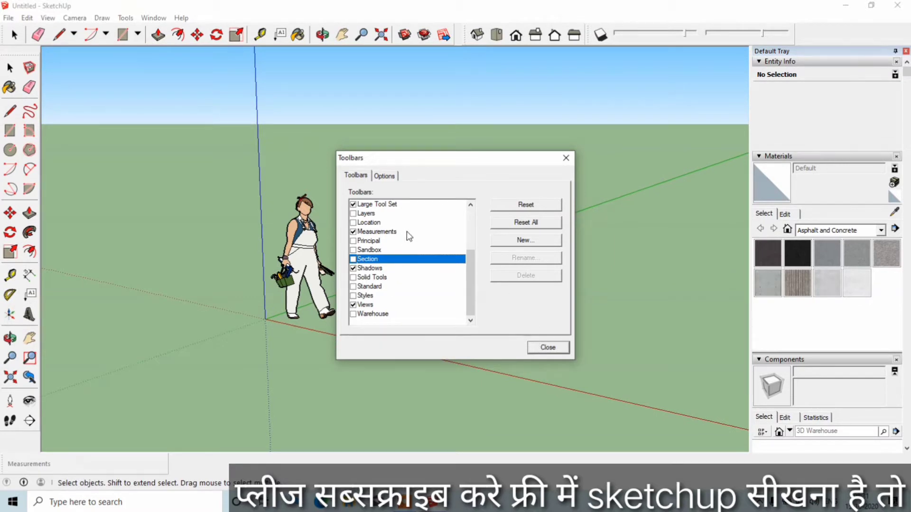
left_click(546, 346)
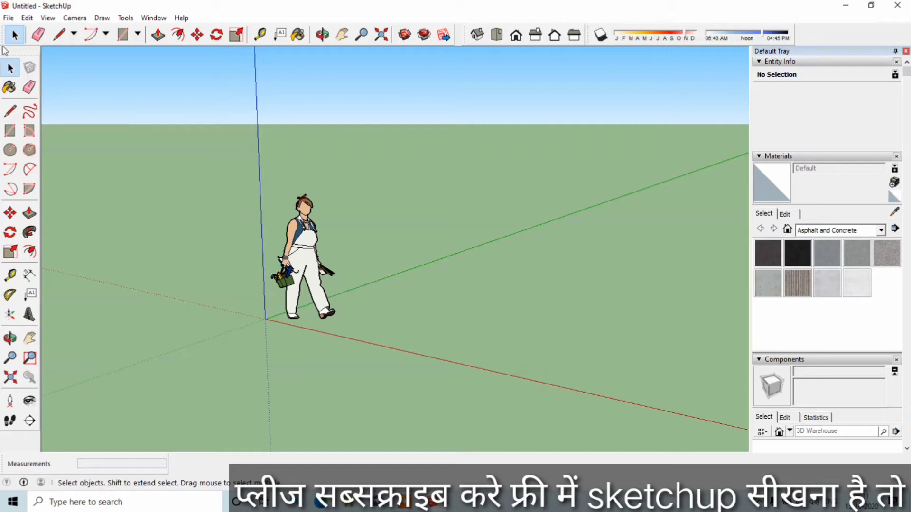
- Draw a 10' 10 11/16" by 17' 11 1/4" rectangle on the ground, one corner at the origin
left_click(11, 113)
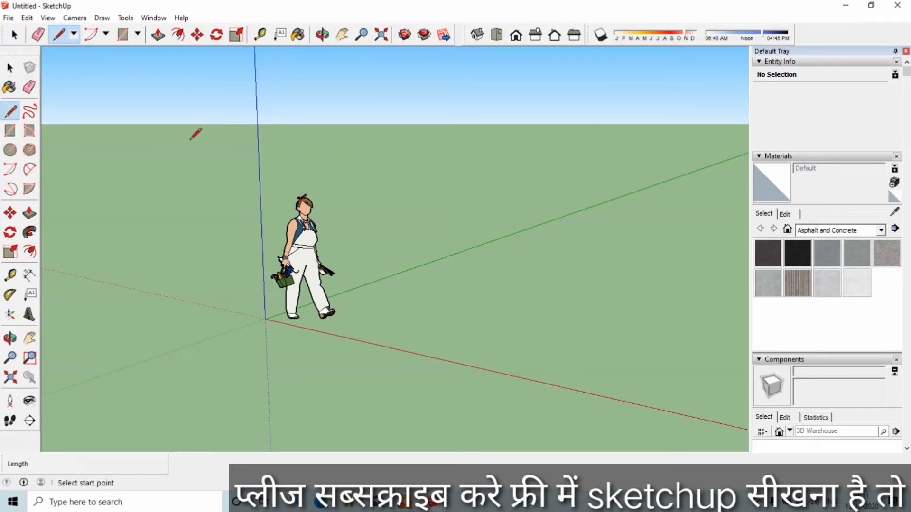
key("space")
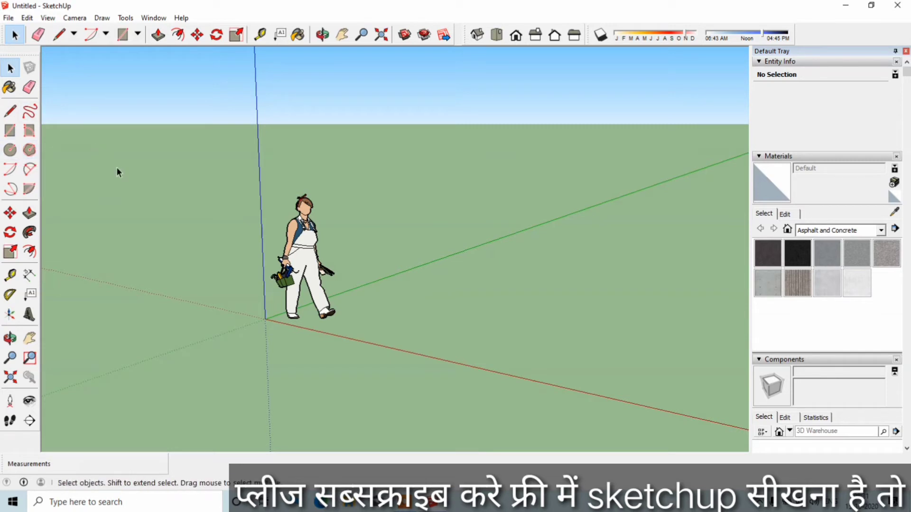
left_click(10, 130)
left_click(266, 319)
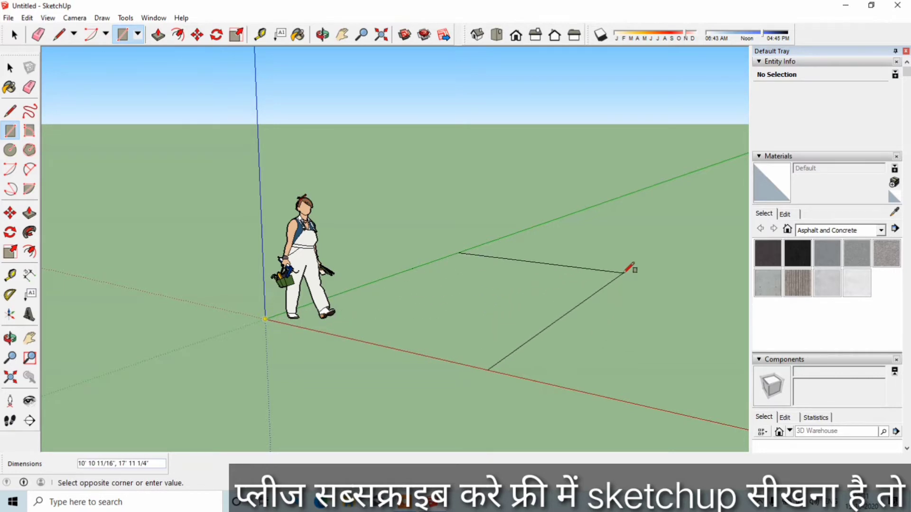
left_click(624, 273)
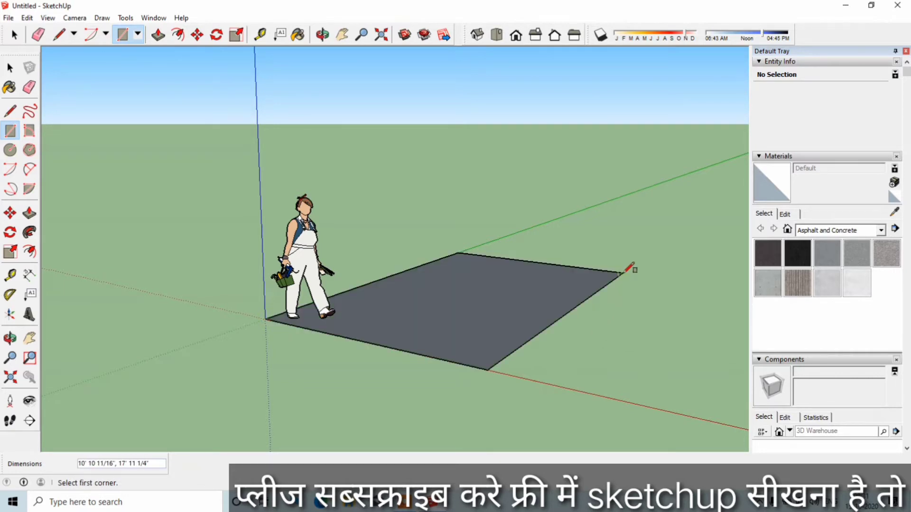
- Push/pull the rectangle up 7" into a solid slab
left_click(29, 214)
left_click(443, 313)
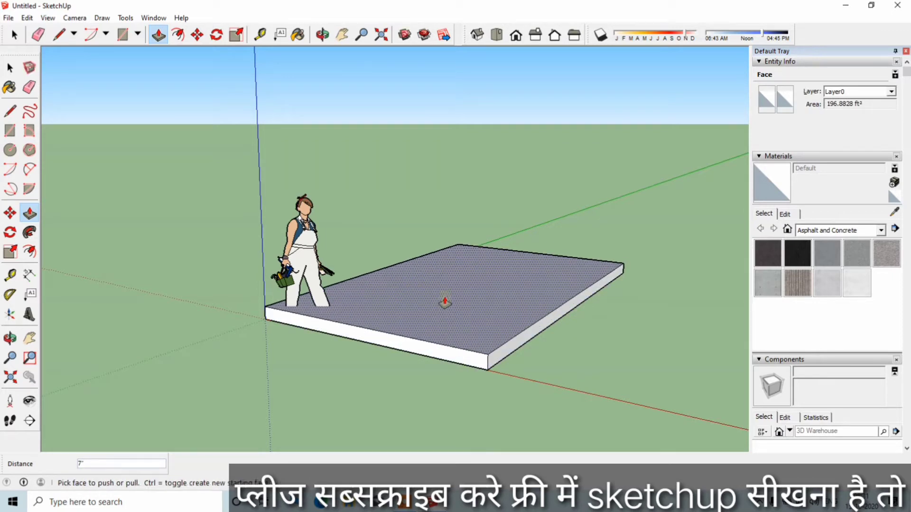
left_click(444, 302)
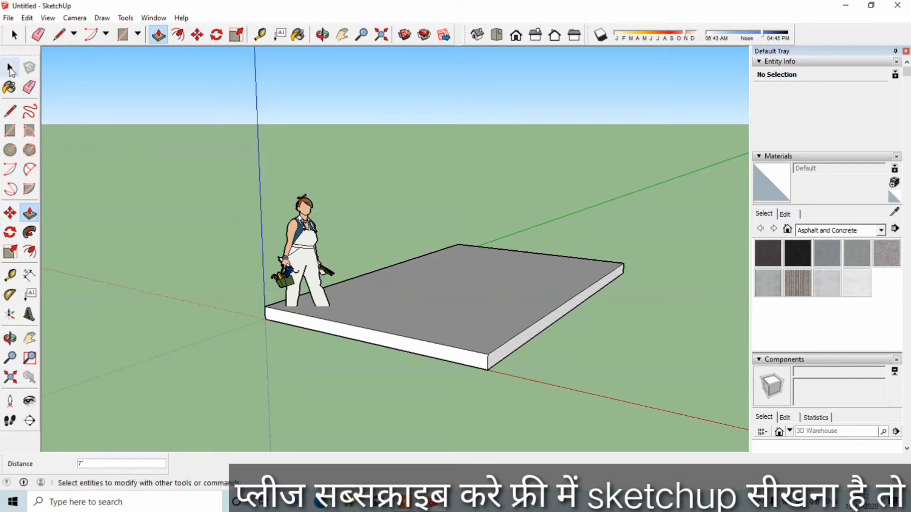
left_click(8, 67)
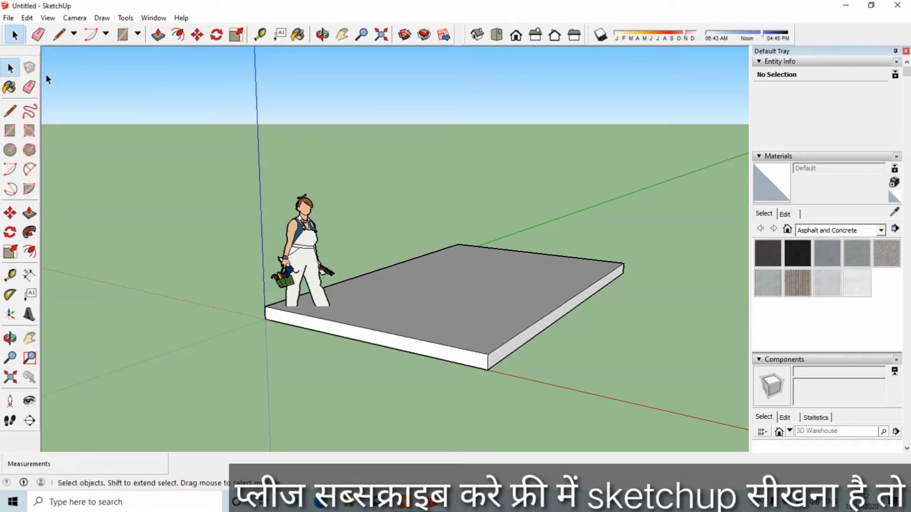
- Make the slab's top face into a component named 'p' and reselect it
left_click(414, 317)
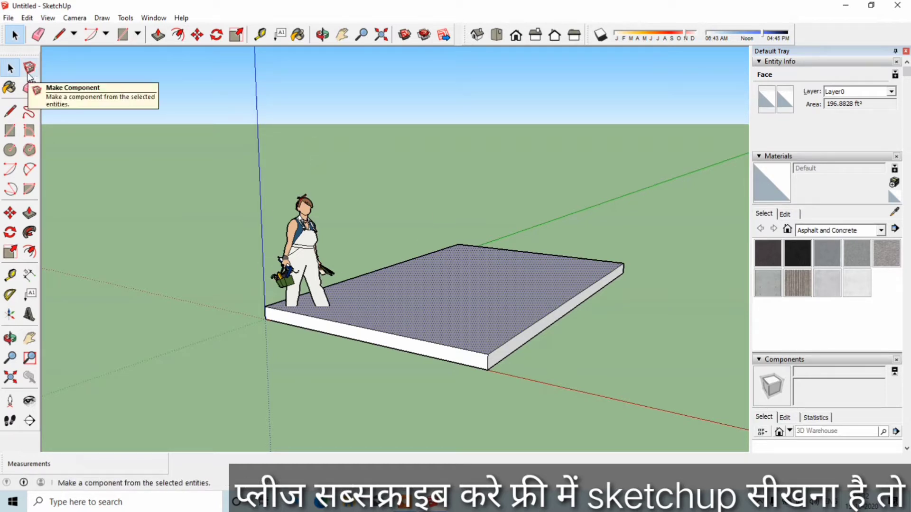
left_click(28, 71)
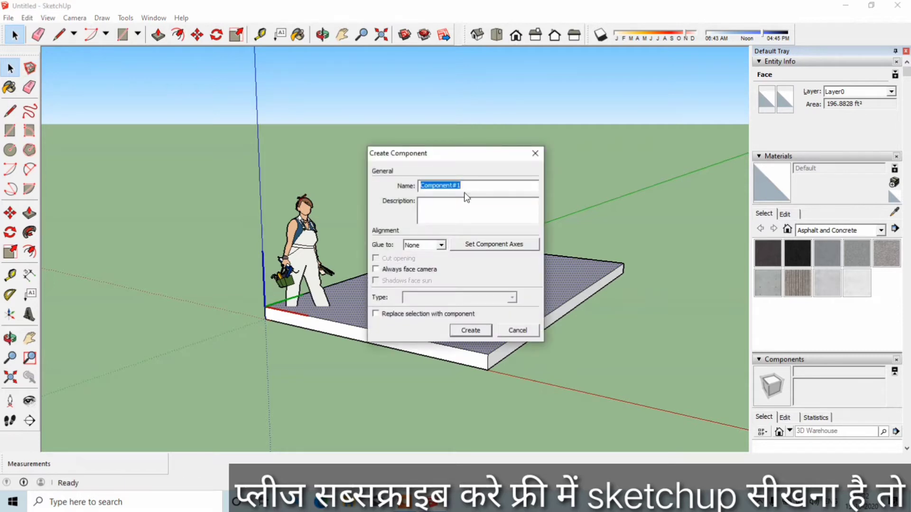
type("p1")
left_click(472, 331)
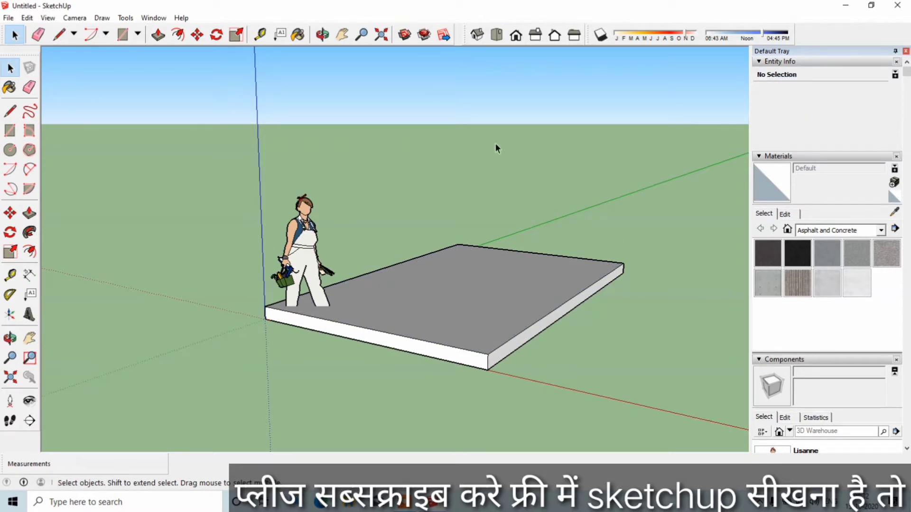
left_click(458, 272)
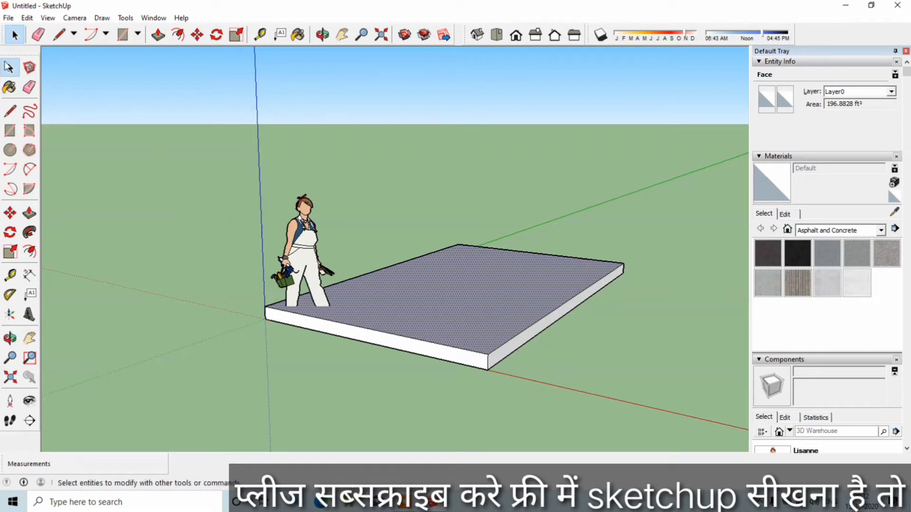
- Paint the slab's top face with red Color A04 from the Colors collection
left_click(9, 88)
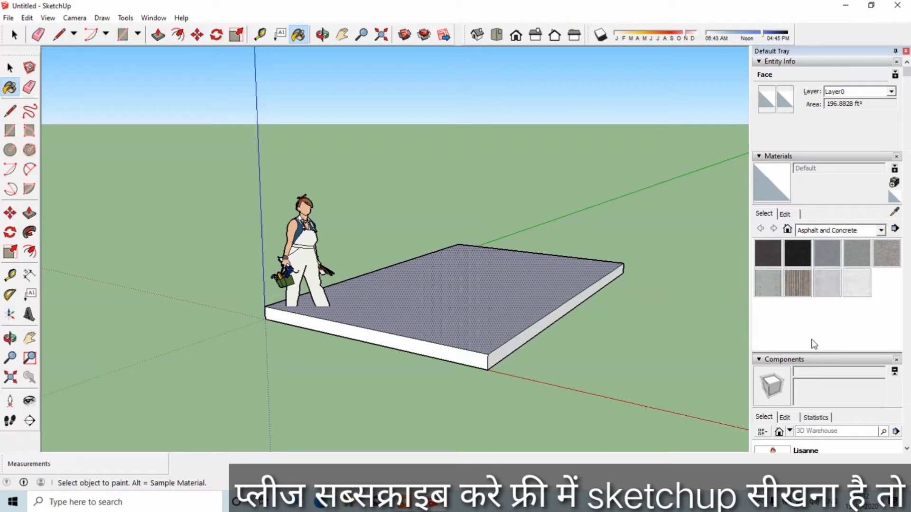
left_click(881, 231)
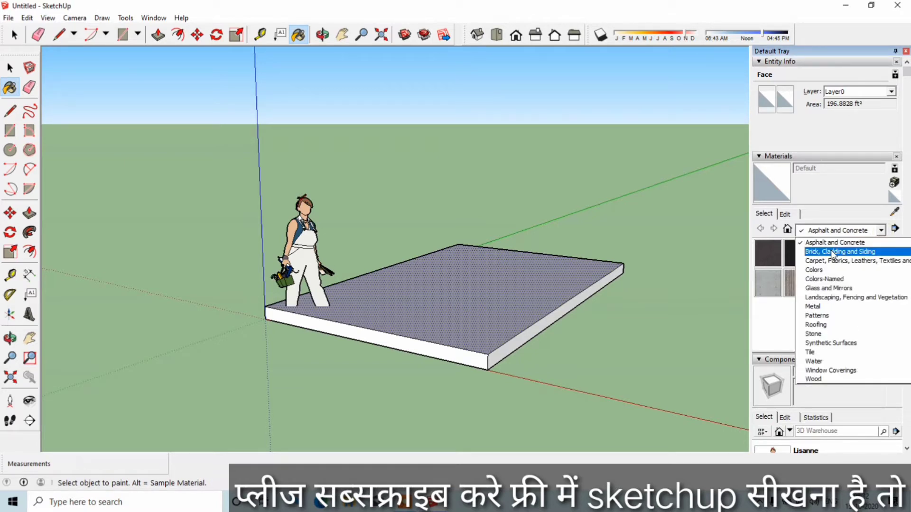
left_click(821, 269)
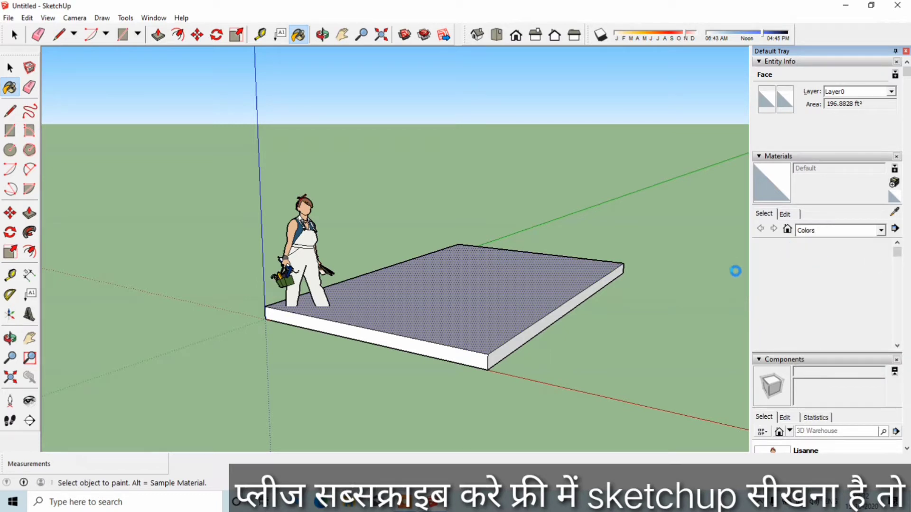
left_click(849, 256)
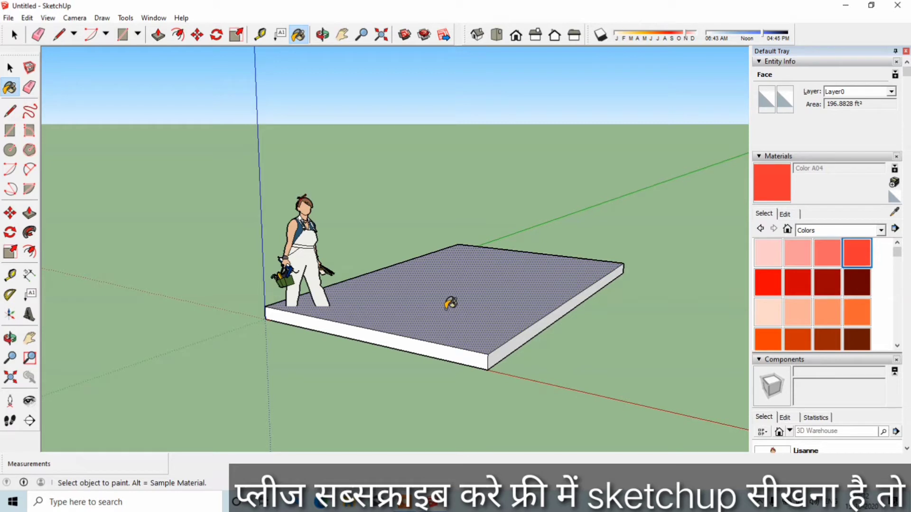
left_click(448, 307)
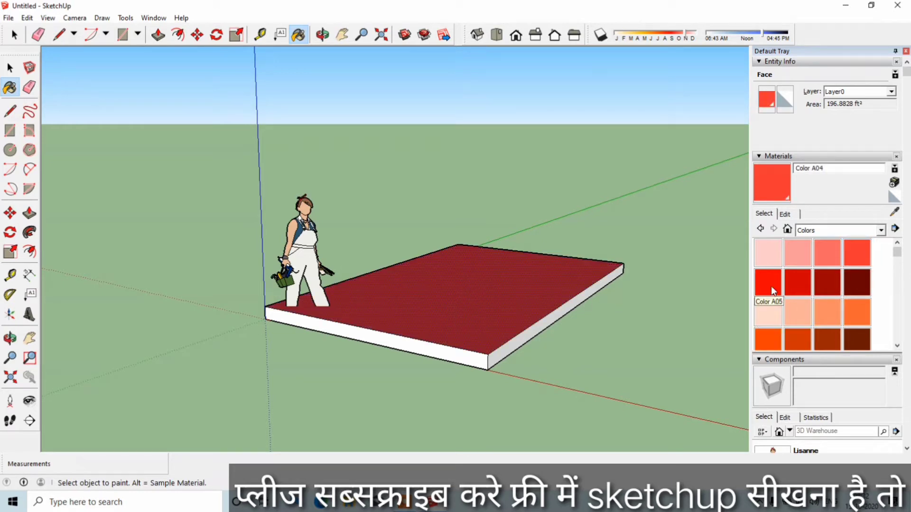
- Paint the slab's right and front sides with pale peach Color B01
left_click(767, 312)
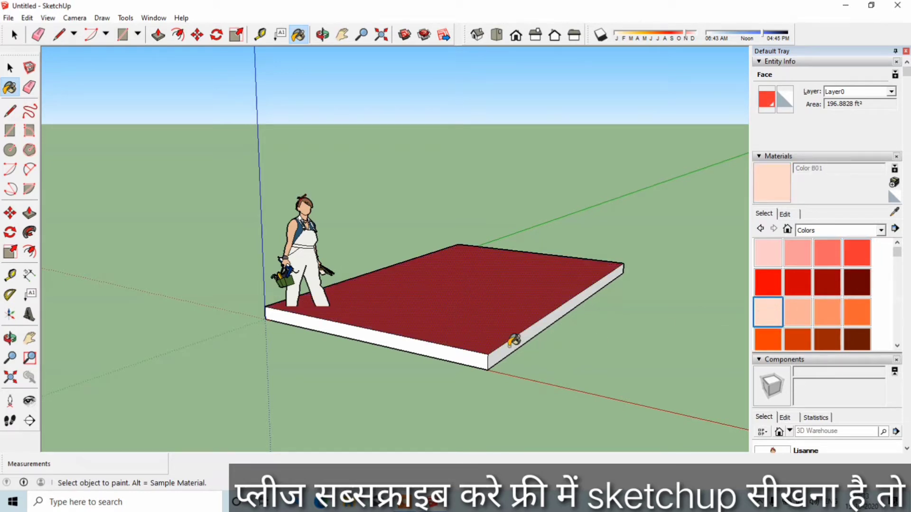
left_click(510, 344)
left_click(487, 357)
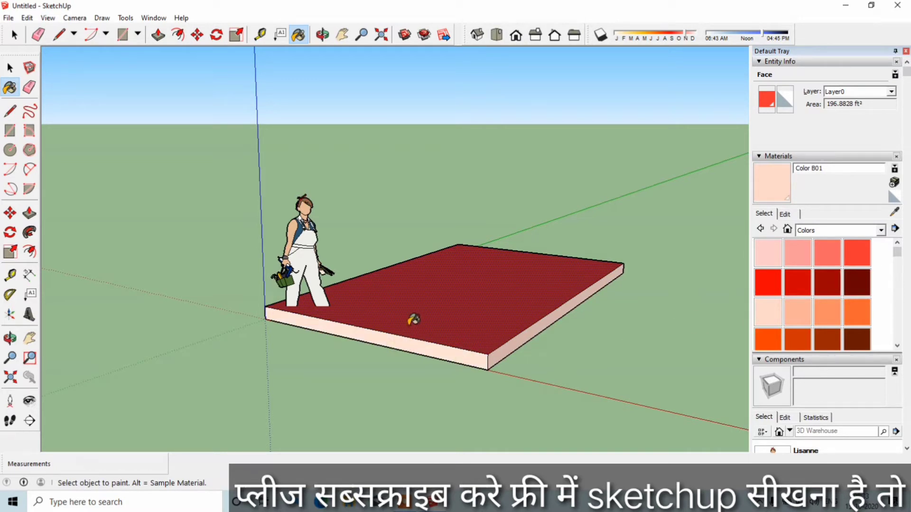
scroll(369, 301, "up", 2)
scroll(412, 307, "up", 3)
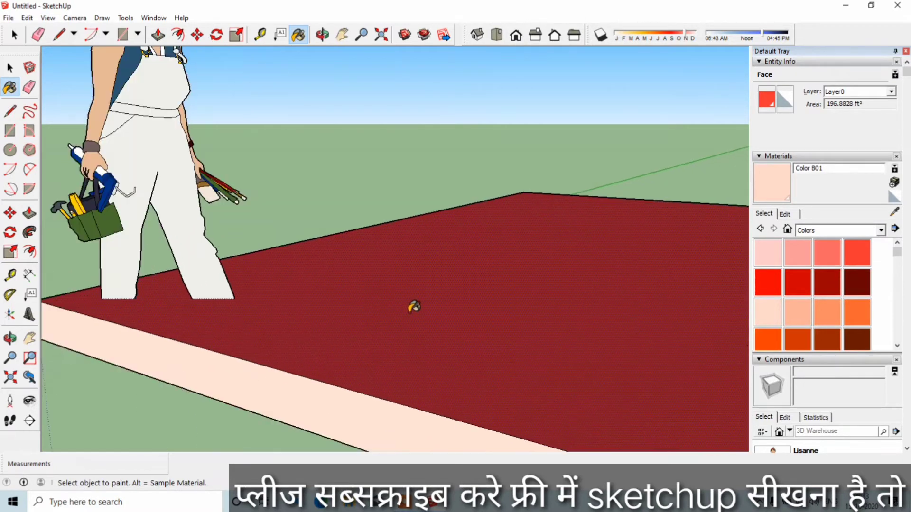
scroll(410, 310, "down", 1)
scroll(410, 309, "up", 2)
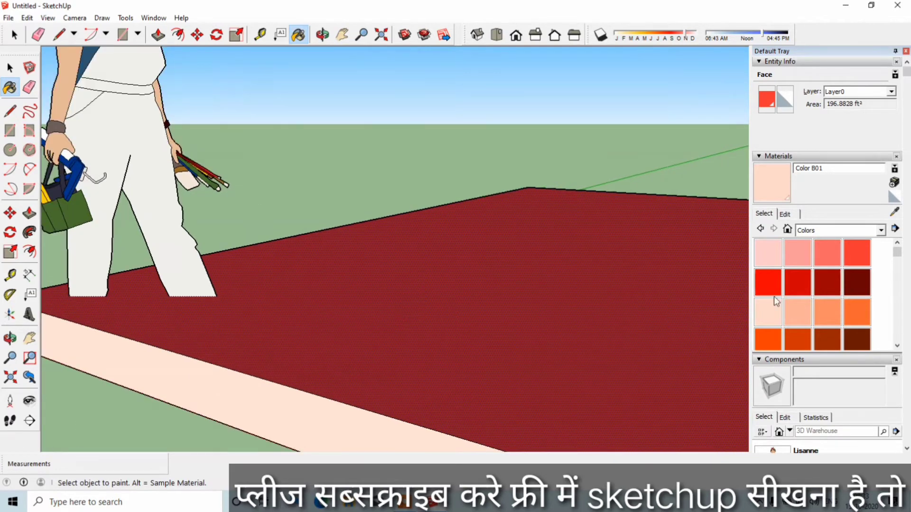
- Paint the slab's front face orange Color B04, then pan the figure and slab up-left
left_click(849, 311)
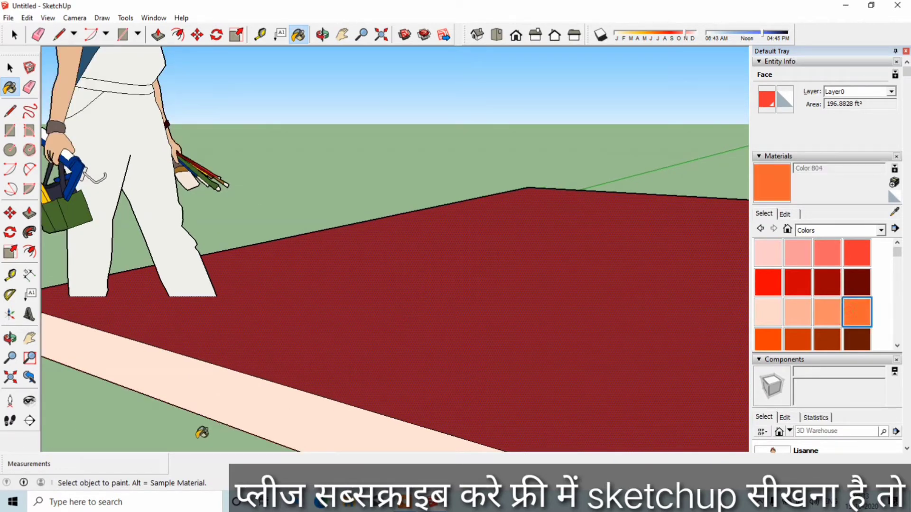
left_click(209, 397)
scroll(611, 307, "down", 1)
scroll(611, 306, "down", 1)
scroll(597, 315, "down", 2)
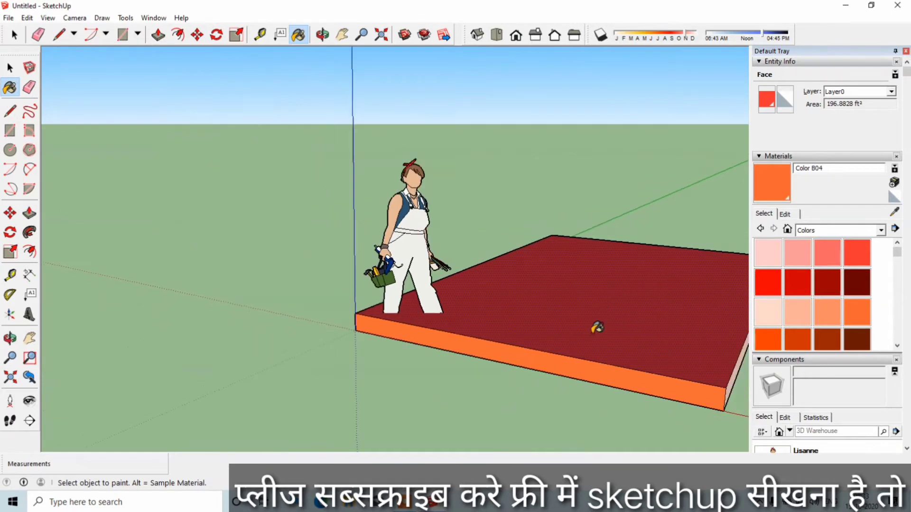
scroll(593, 326, "up", 1)
scroll(593, 326, "up", 2)
middle_click(453, 306)
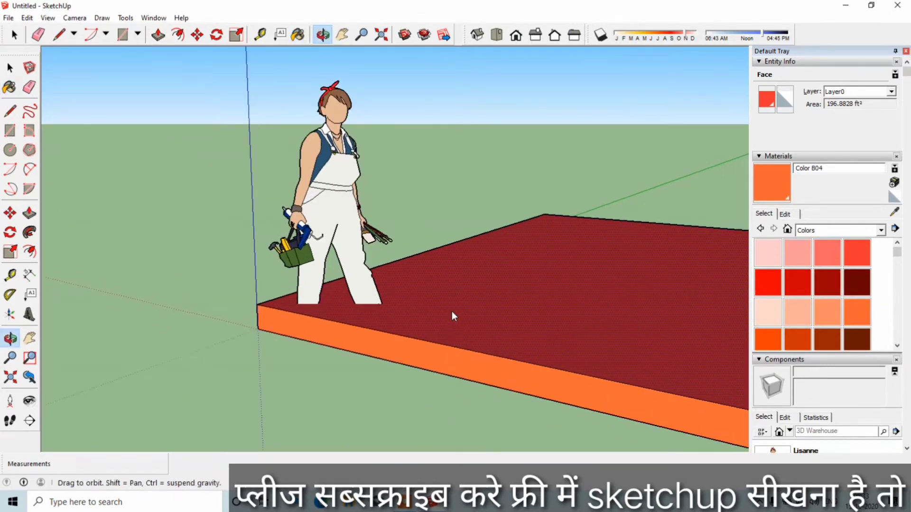
left_click(30, 339)
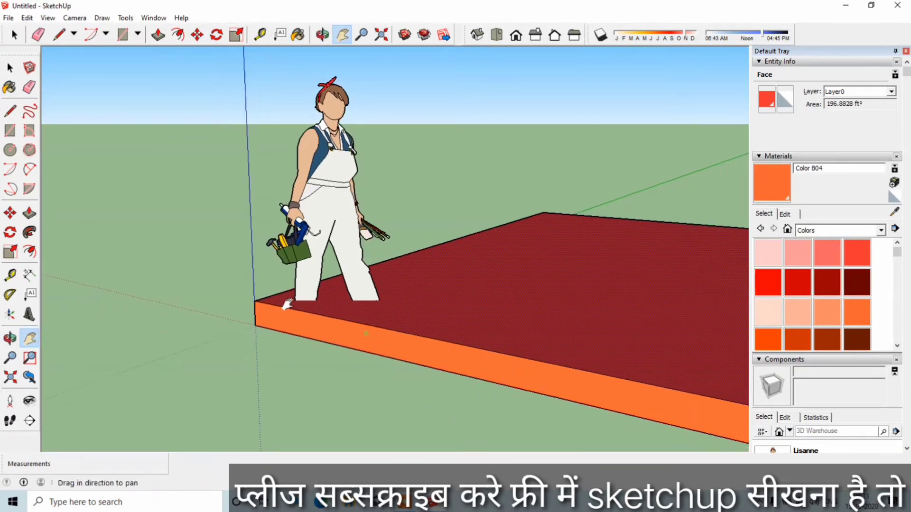
left_click_drag(521, 314, 387, 300)
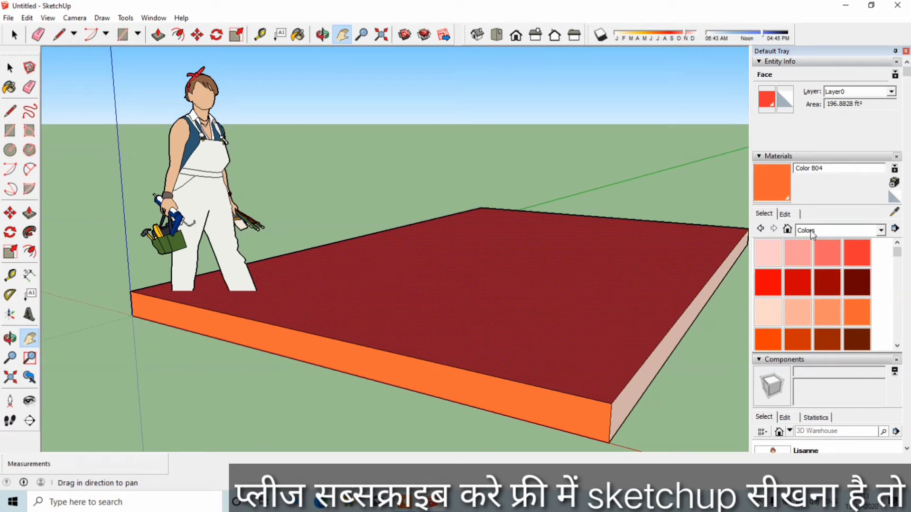
- Paint the slab's top face with Blacktop New from Asphalt and Concrete
left_click(881, 230)
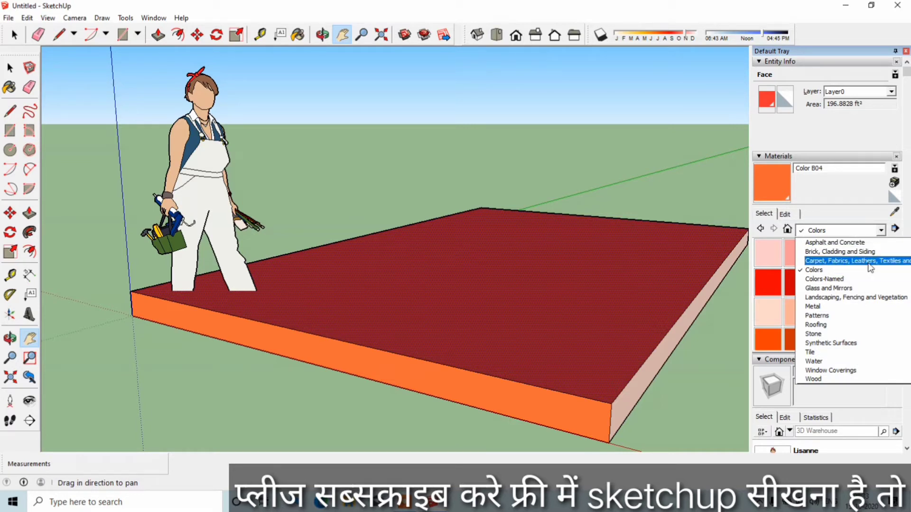
left_click(849, 244)
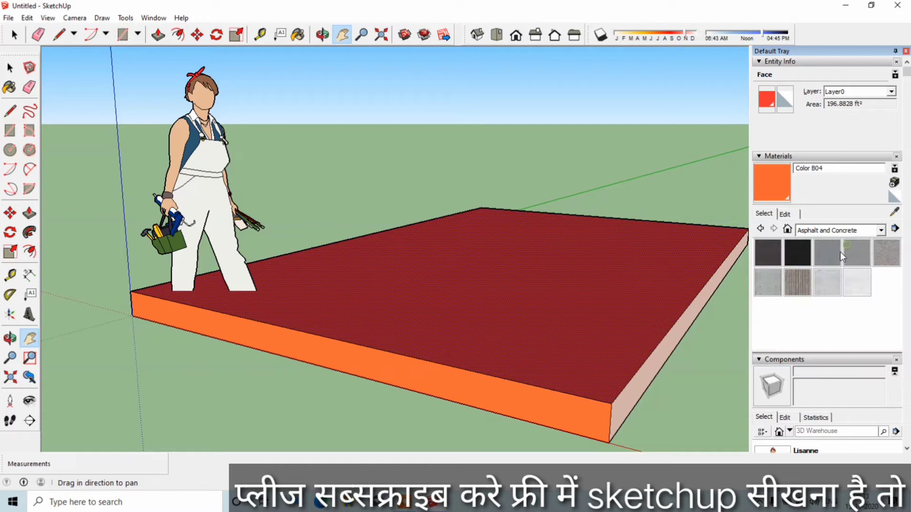
left_click(807, 256)
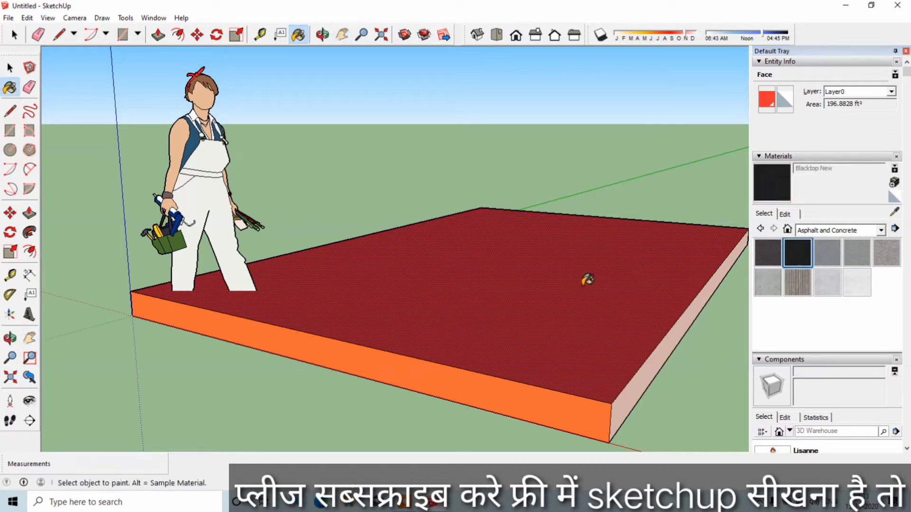
left_click(588, 280)
- Switch the materials browser to the Brick, Cladding and Siding collection
scroll(588, 285, "up", 3)
scroll(587, 308, "up", 2)
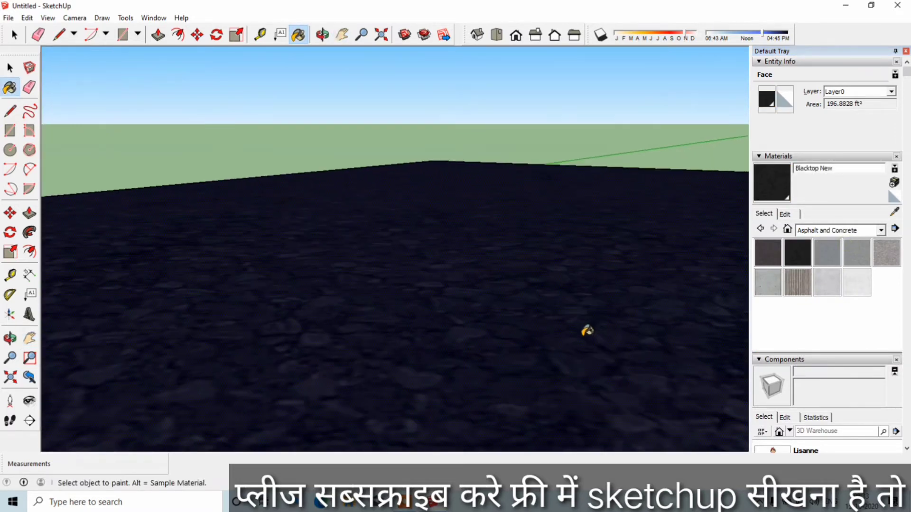
scroll(588, 330, "up", 1)
scroll(586, 342, "up", 1)
scroll(587, 352, "down", 2)
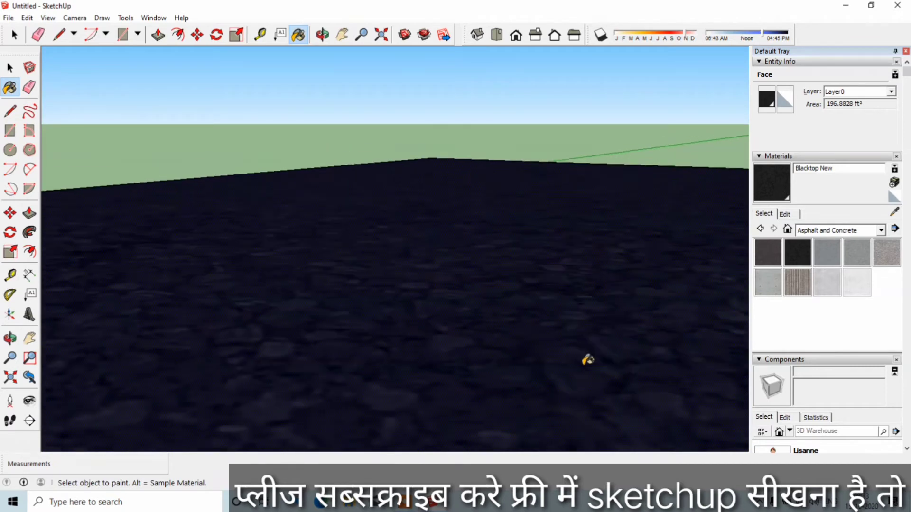
scroll(589, 361, "down", 1)
scroll(596, 364, "down", 3)
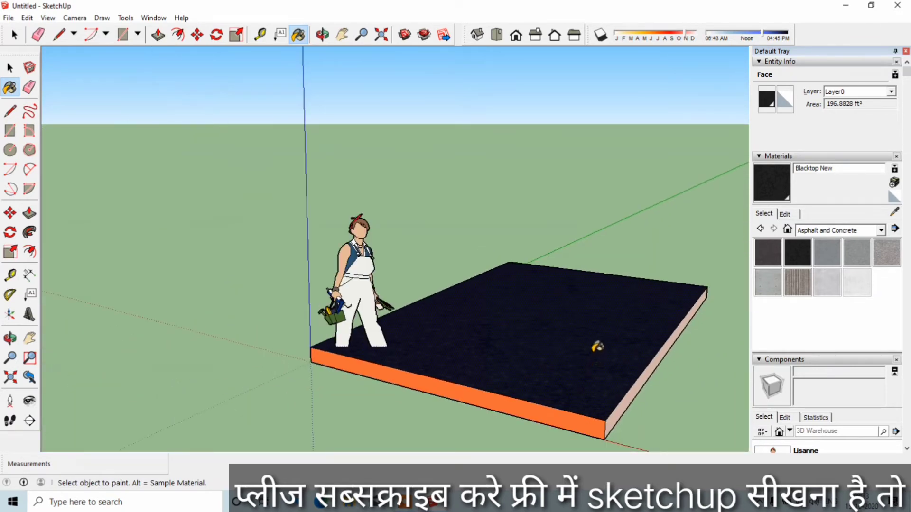
left_click(882, 231)
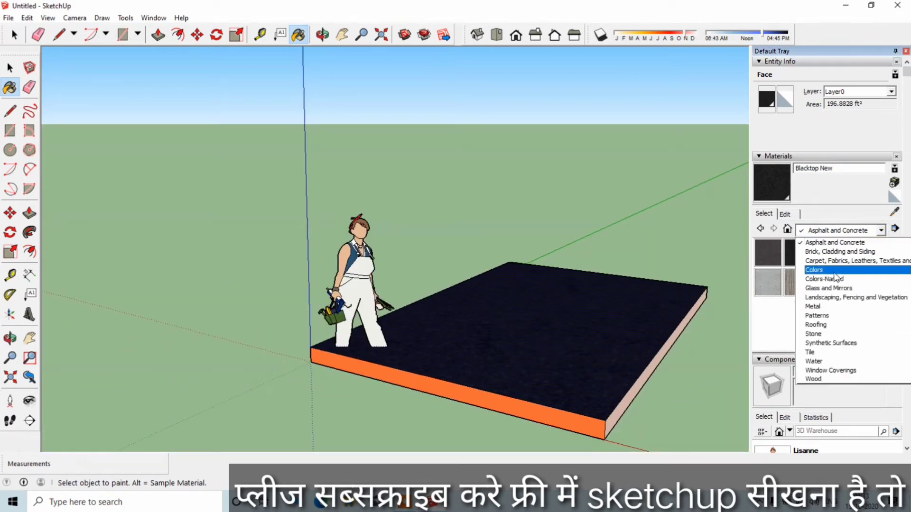
left_click(830, 253)
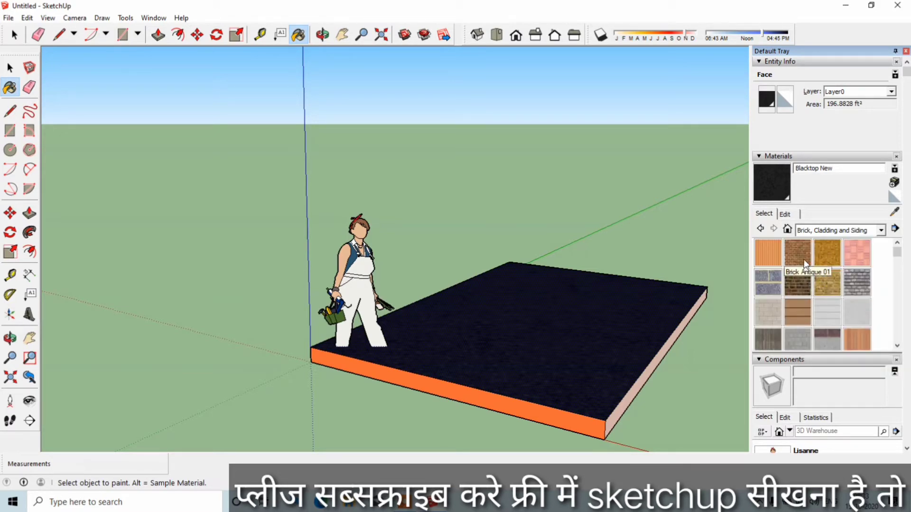
- Paint the slab's orange front face with Brick Antique 01
left_click(799, 253)
scroll(537, 311, "up", 3)
scroll(554, 340, "up", 2)
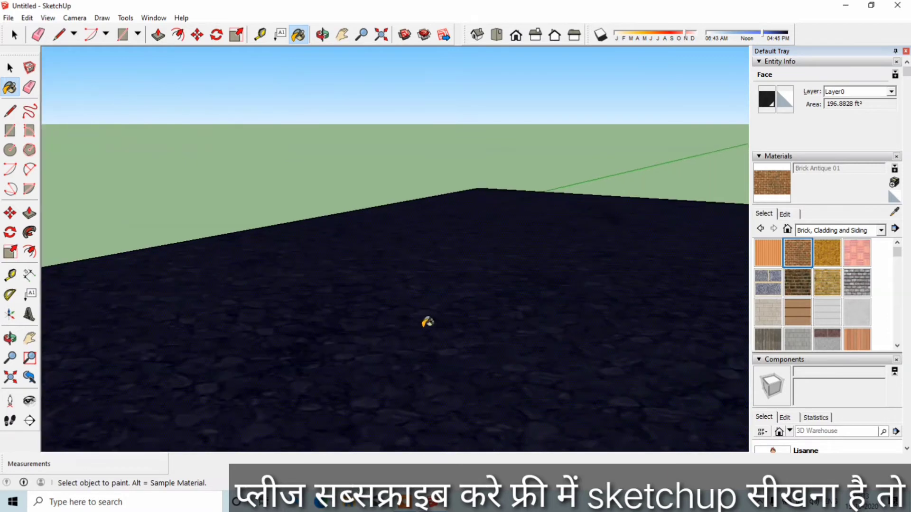
scroll(412, 366, "down", 3)
scroll(437, 382, "down", 3)
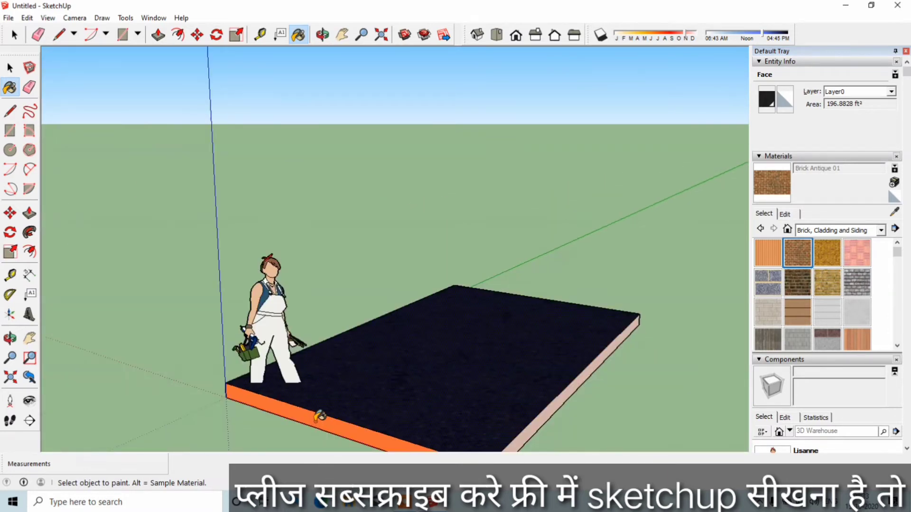
left_click(319, 416)
scroll(420, 373, "up", 3)
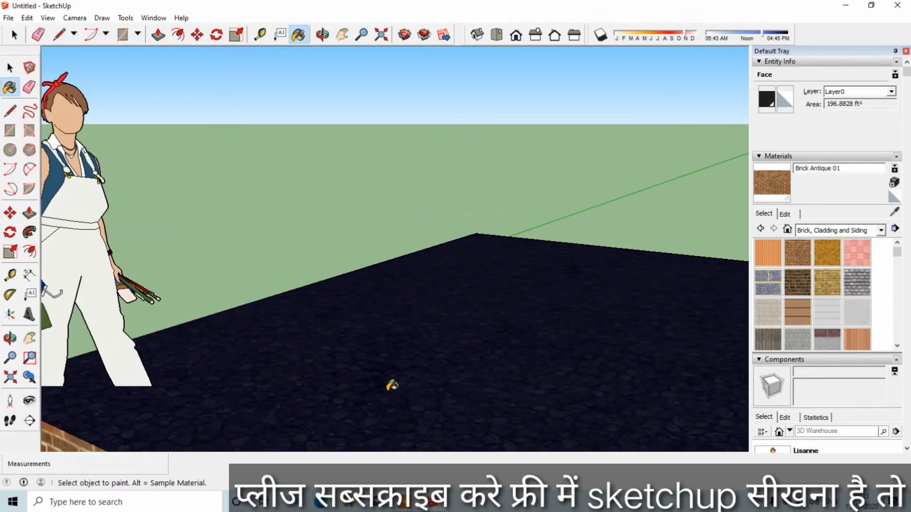
- Pan to the slab's right end and paint that side face with Brick Antique 01
left_click(29, 340)
left_click_drag(150, 362, 352, 175)
left_click_drag(399, 218, 228, 252)
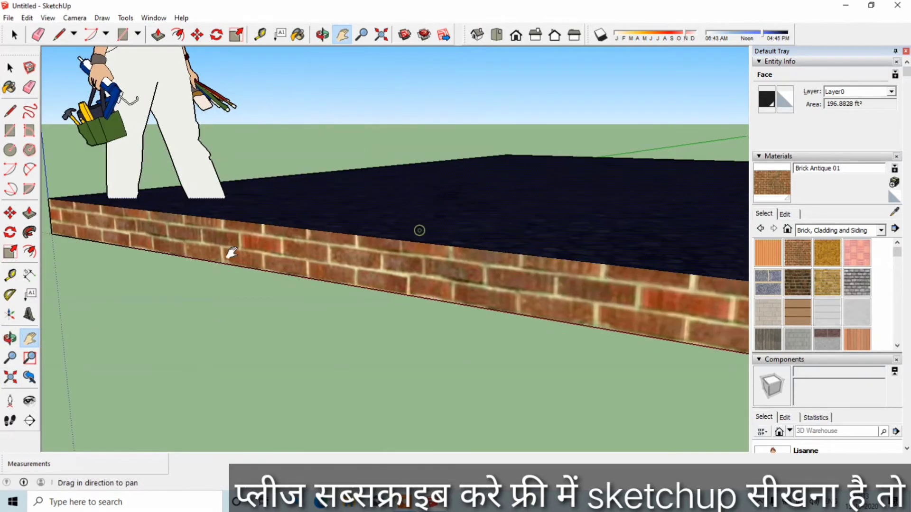
left_click_drag(649, 286, 422, 277)
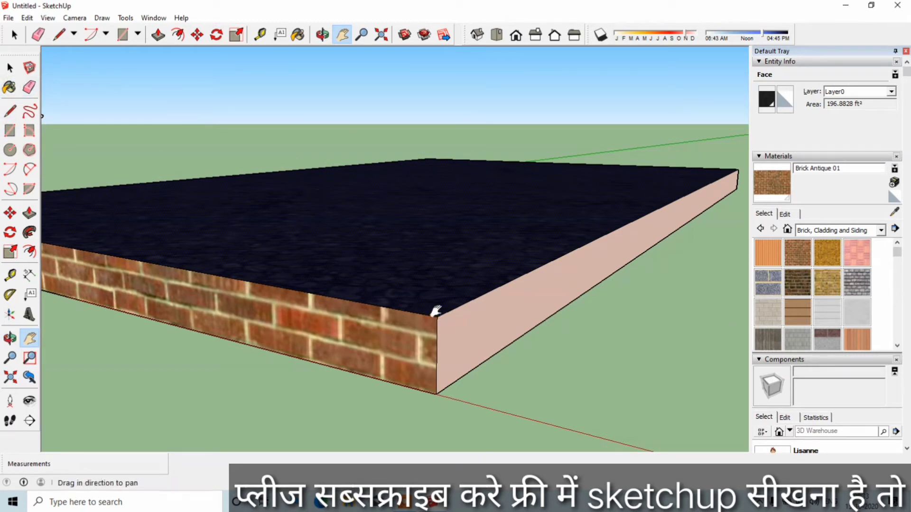
left_click(10, 87)
left_click(514, 309)
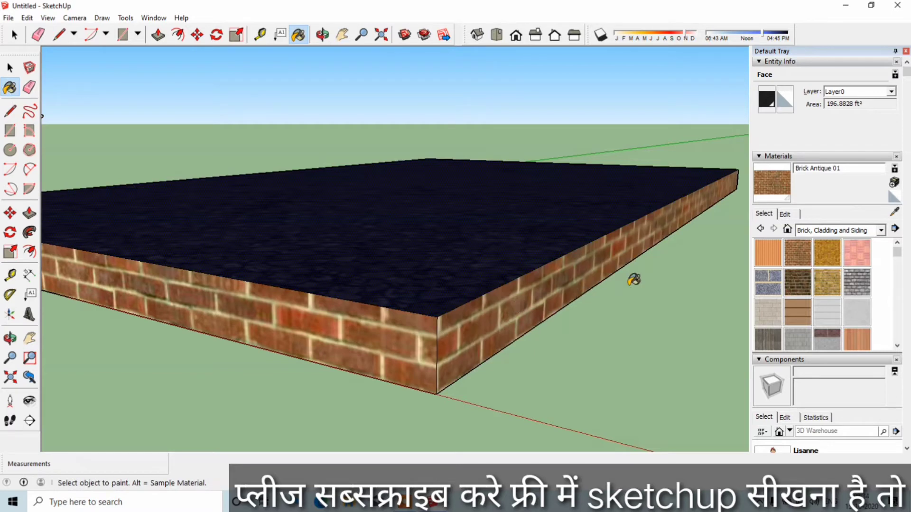
scroll(617, 287, "down", 3)
scroll(593, 303, "down", 1)
scroll(430, 322, "up", 1)
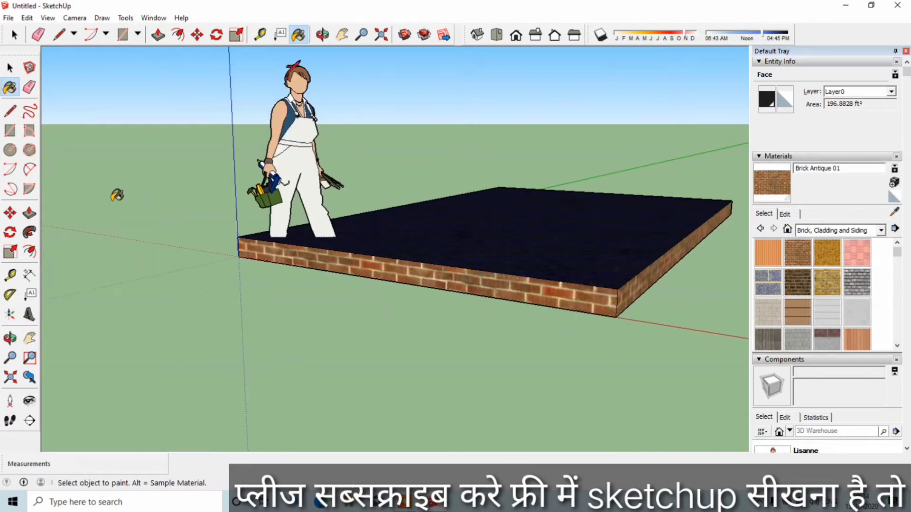
- Return to the Select tool and zoom the view in
left_click(10, 69)
left_click(10, 70)
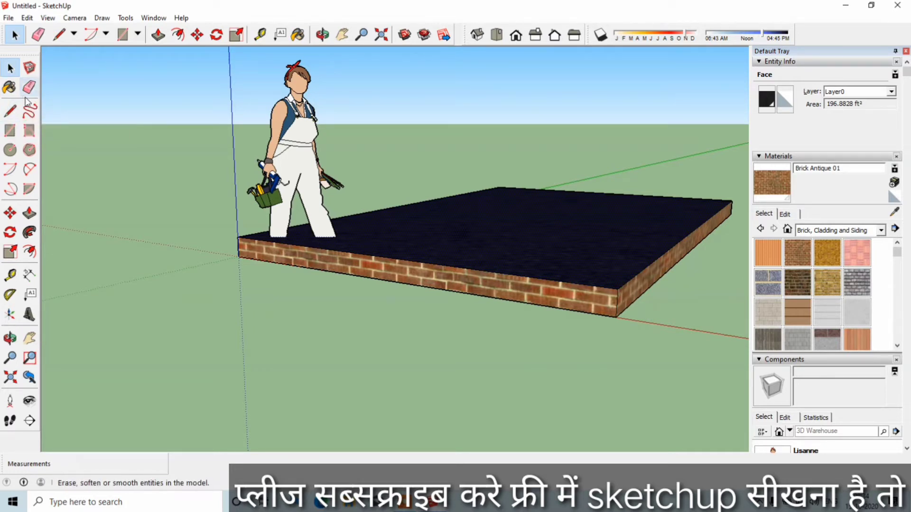
scroll(274, 189, "up", 1)
scroll(274, 189, "up", 1)
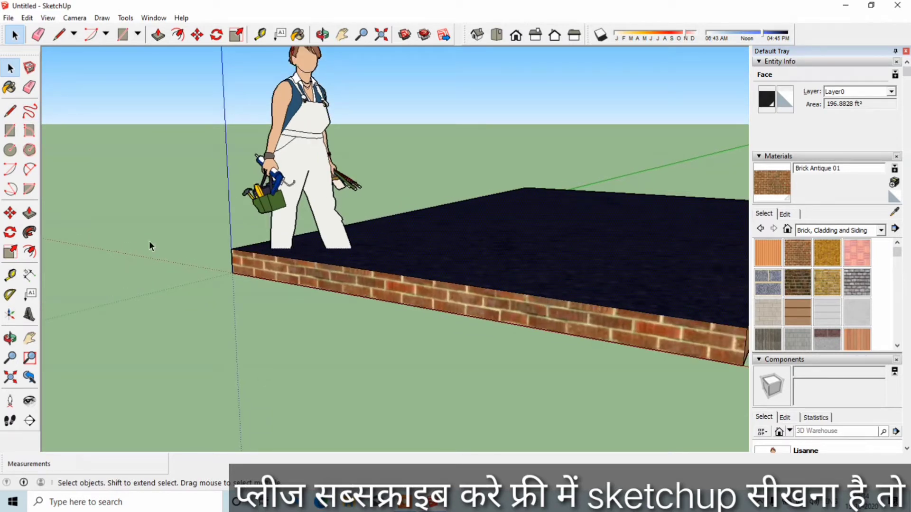
- Draw a closed triangle on the blacktop top face and select the new triangular face
left_click(16, 116)
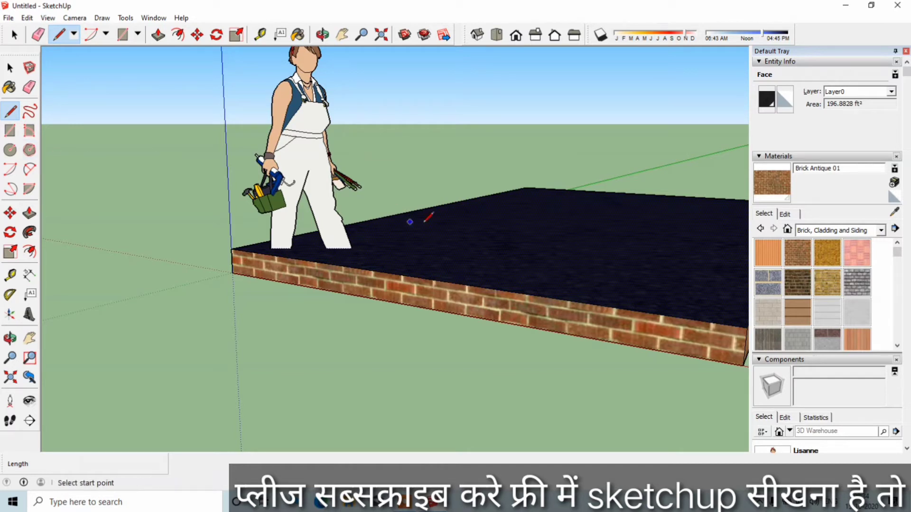
left_click(397, 242)
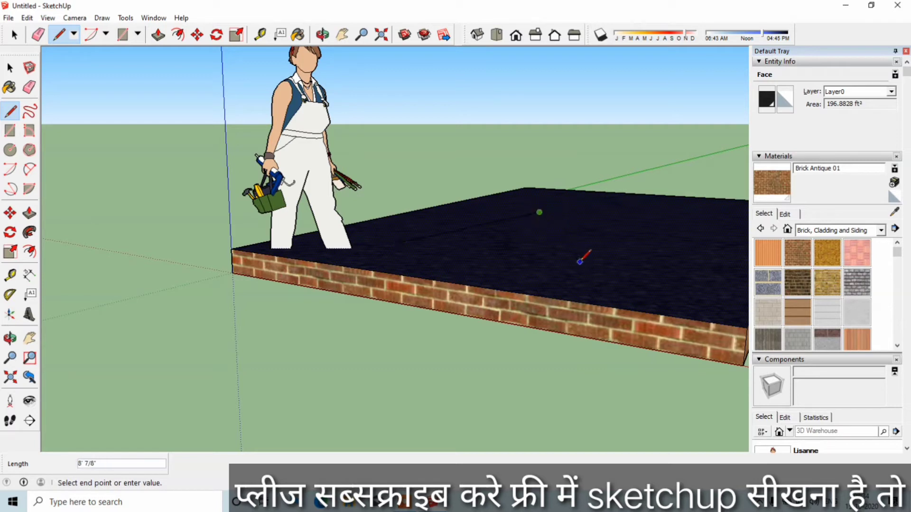
left_click(579, 261)
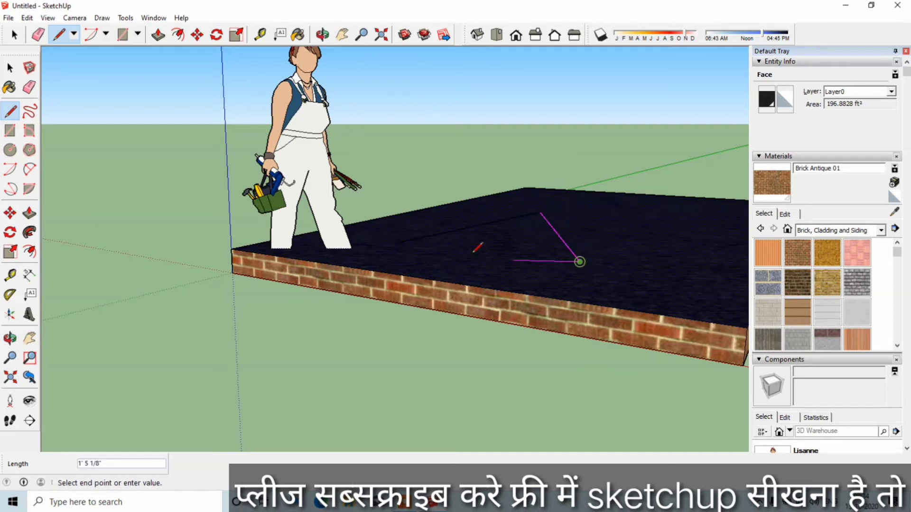
left_click(397, 242)
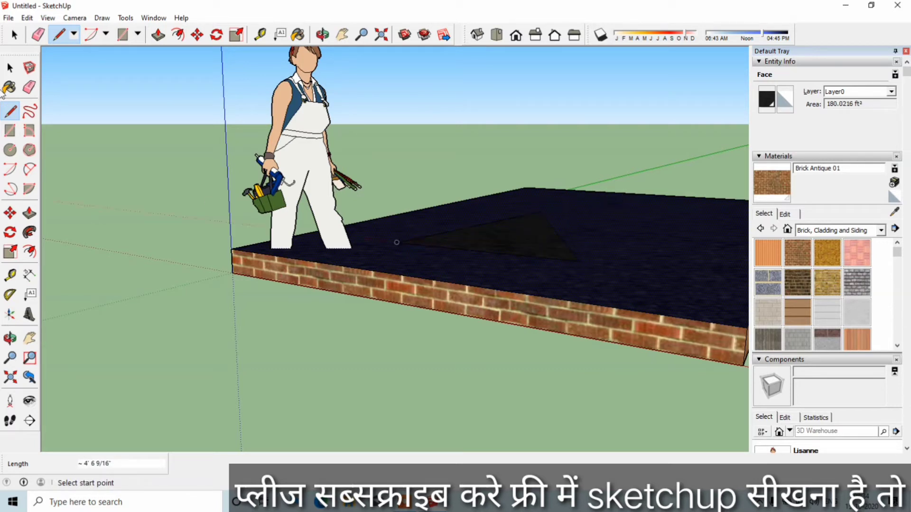
left_click(10, 68)
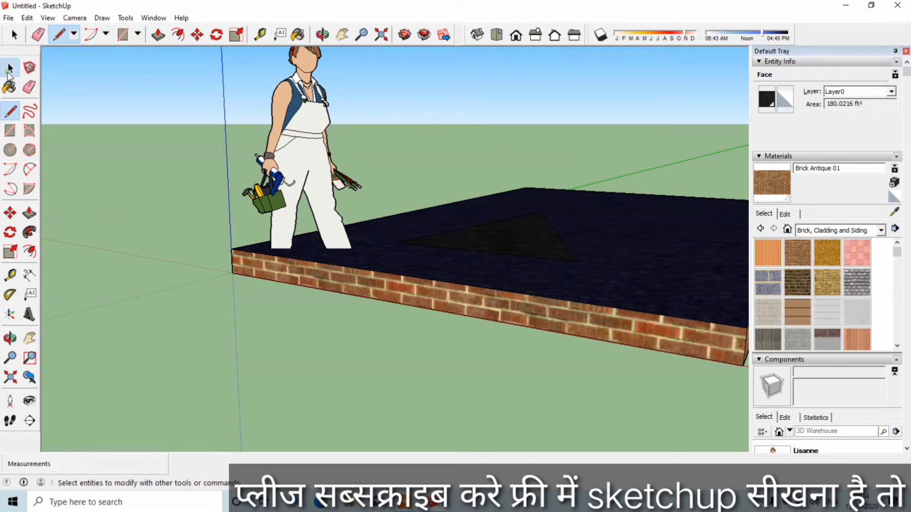
left_click(499, 238)
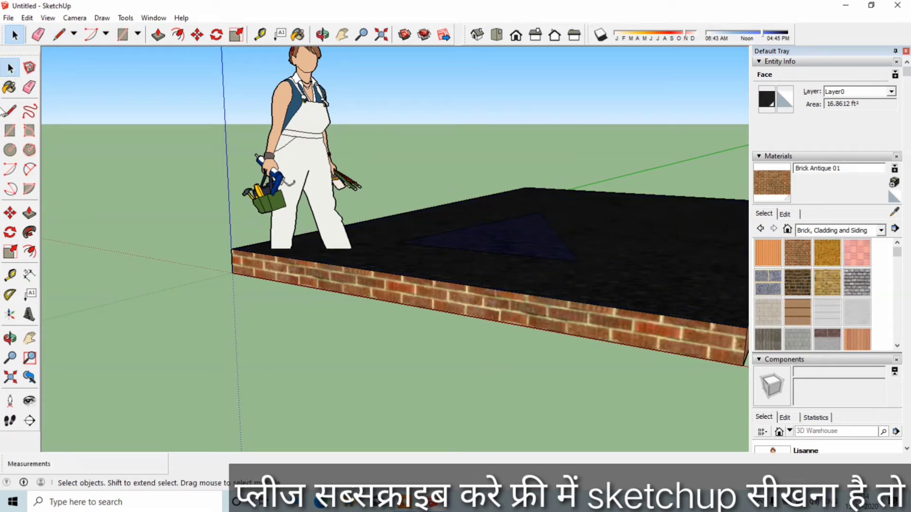
left_click(29, 87)
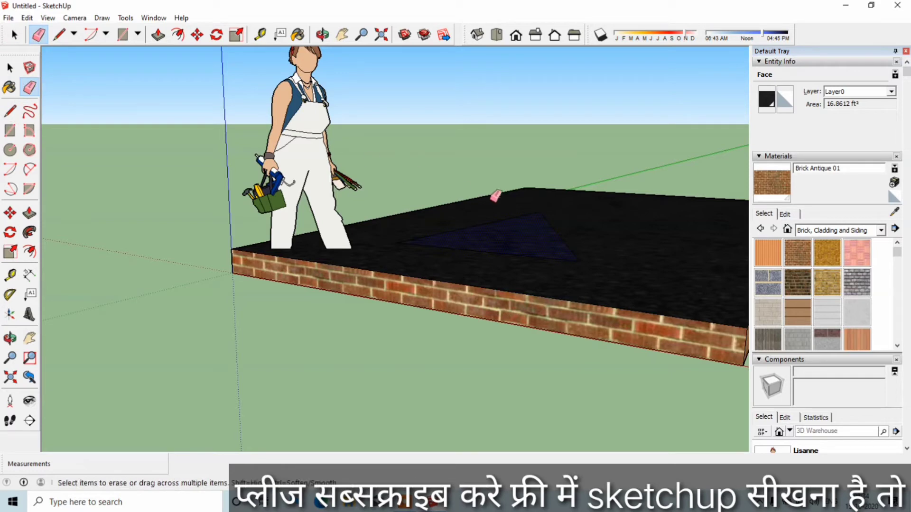
- Erase the triangle face, its diagonal edge and the leftover edge across the top
left_click_drag(513, 213, 548, 219)
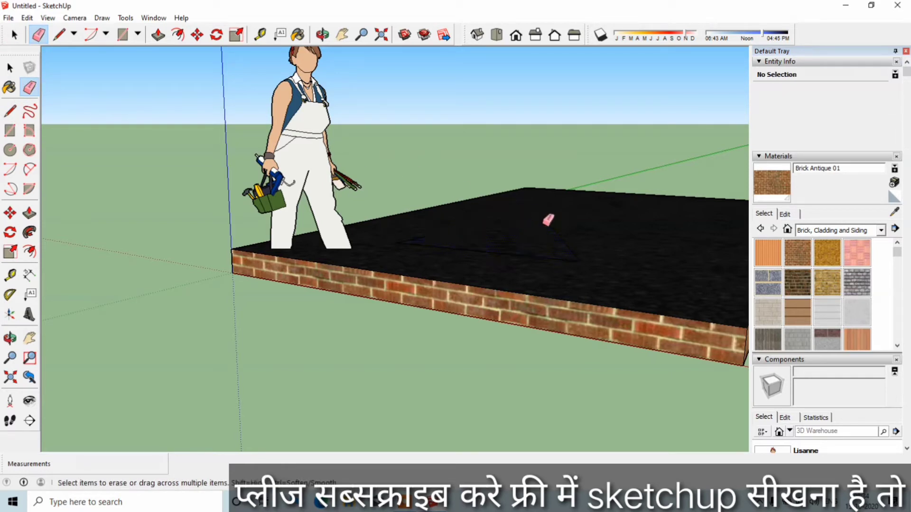
left_click(548, 221)
scroll(509, 248, "up", 3)
scroll(406, 238, "up", 2)
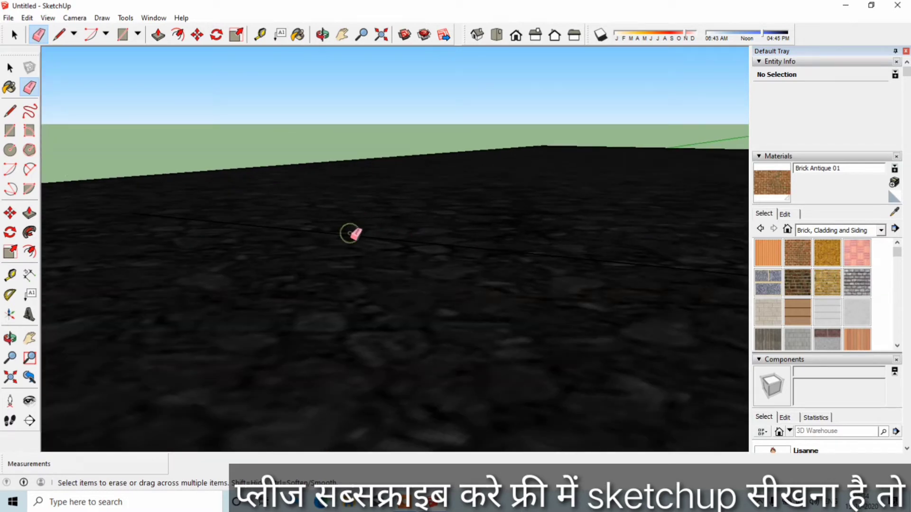
left_click(356, 237)
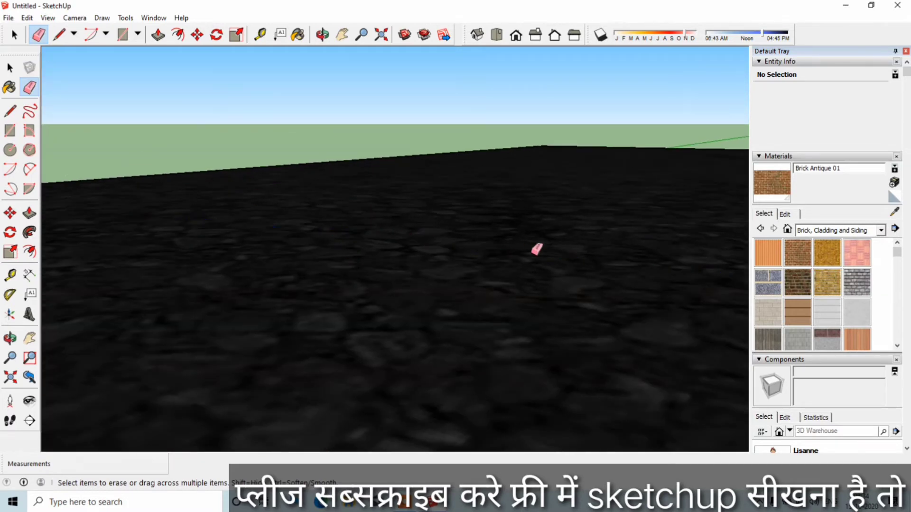
scroll(532, 266, "down", 5)
scroll(520, 289, "down", 3)
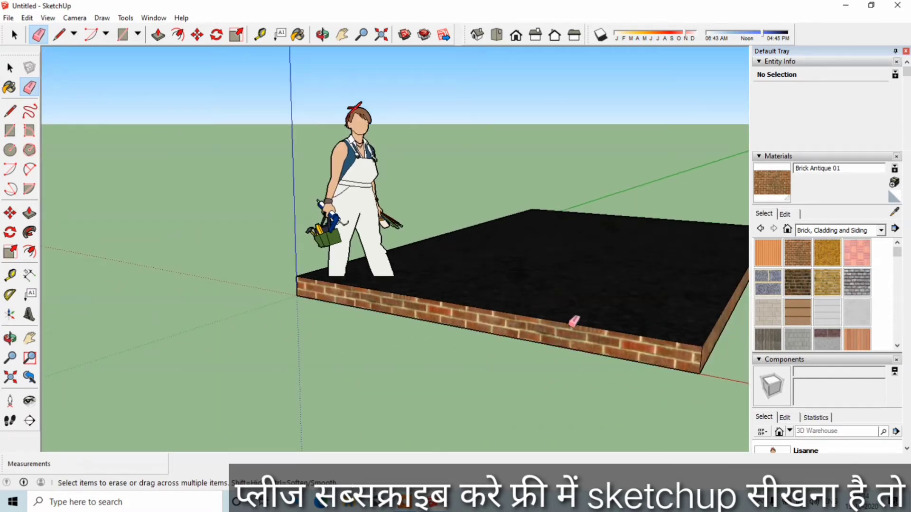
- Erase the slab's front edges to remove the floor face, then zoom in
left_click(569, 324)
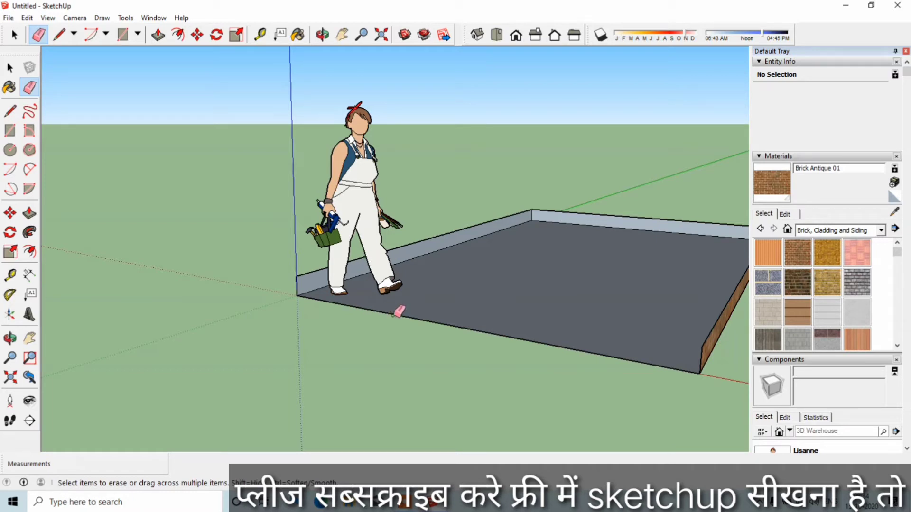
left_click(394, 314)
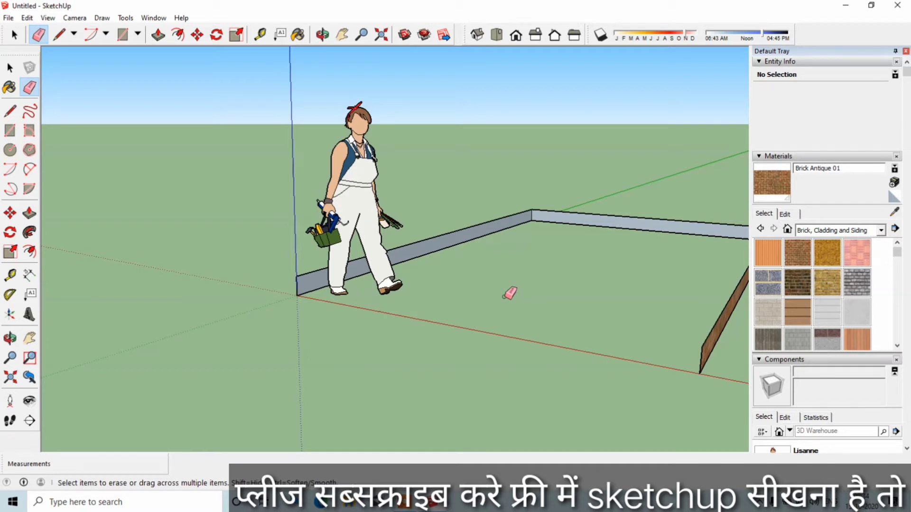
scroll(295, 304, "up", 2)
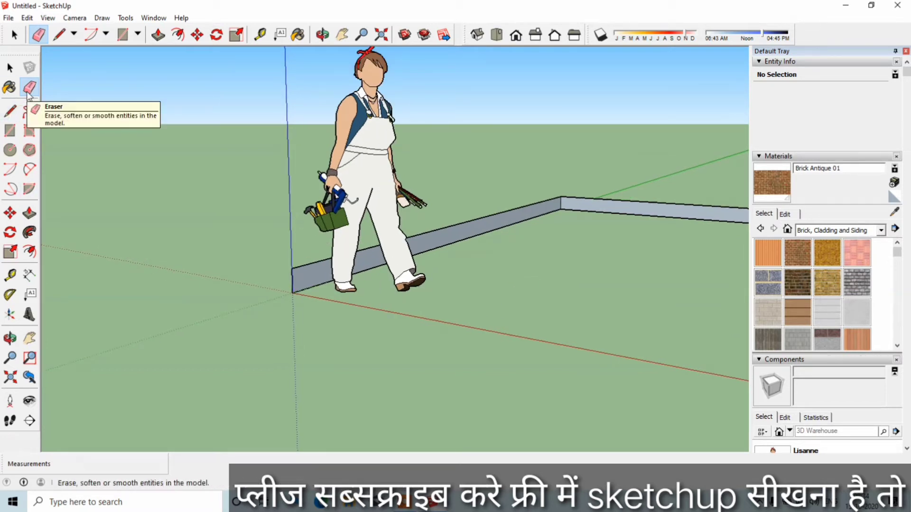
scroll(51, 183, "up", 2)
scroll(69, 197, "up", 1)
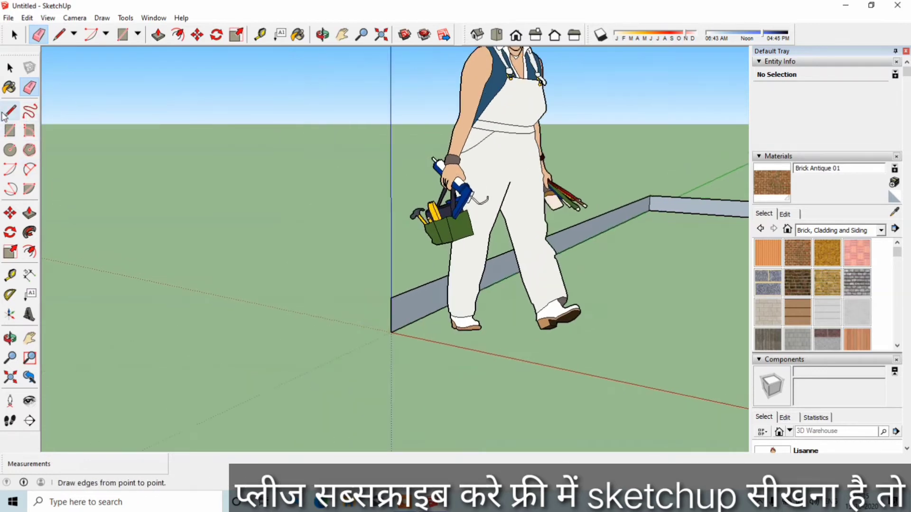
- Pan the scene so the figure moves left and adjust the zoom on the walled square
left_click(29, 112)
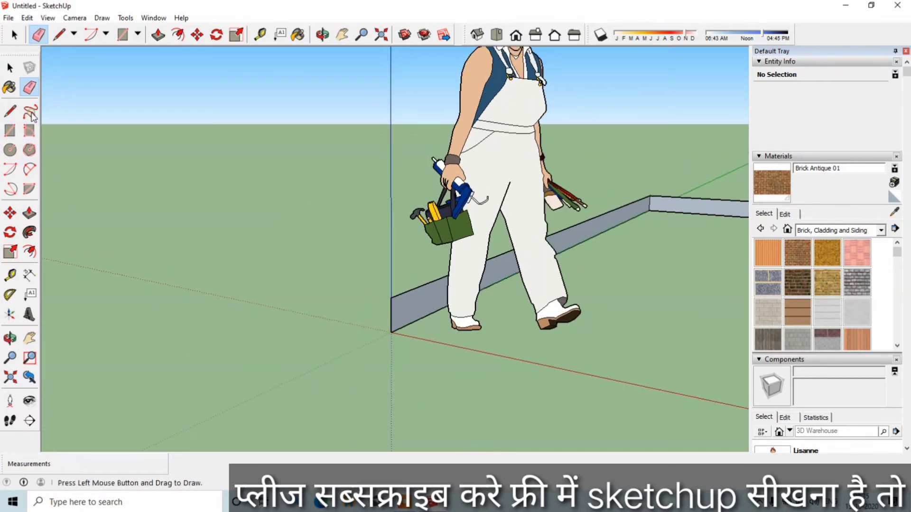
left_click(29, 338)
mouse_move(603, 303)
left_mouse_down()
mouse_move(197, 259)
mouse_move(201, 335)
left_mouse_up()
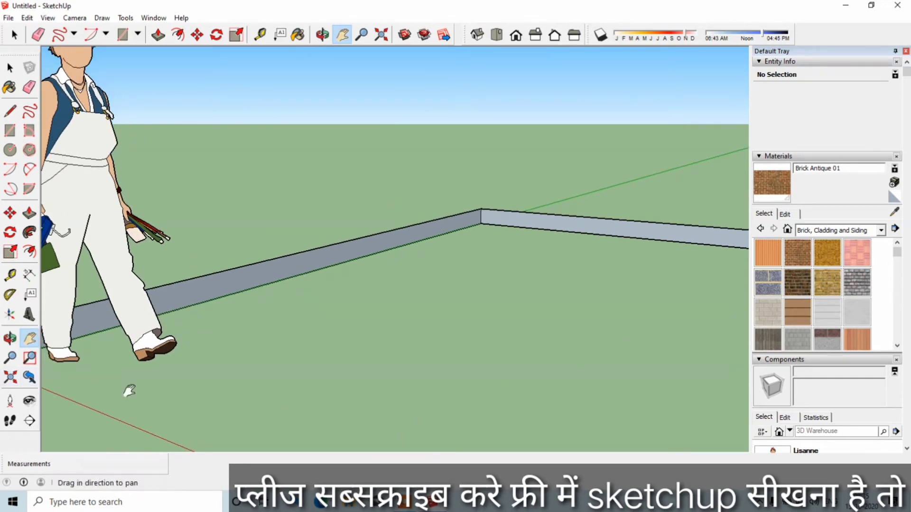
scroll(437, 280, "down", 3)
scroll(451, 284, "up", 3)
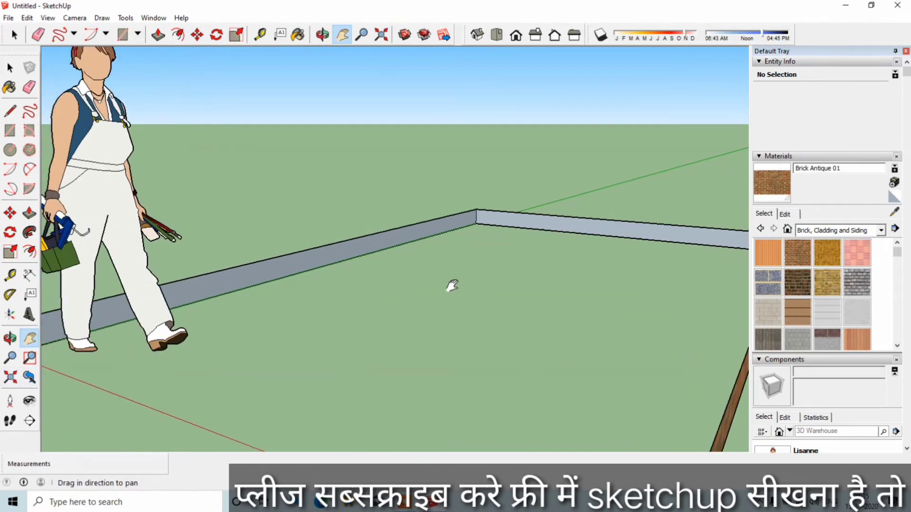
scroll(439, 269, "down", 3)
scroll(421, 356, "up", 1)
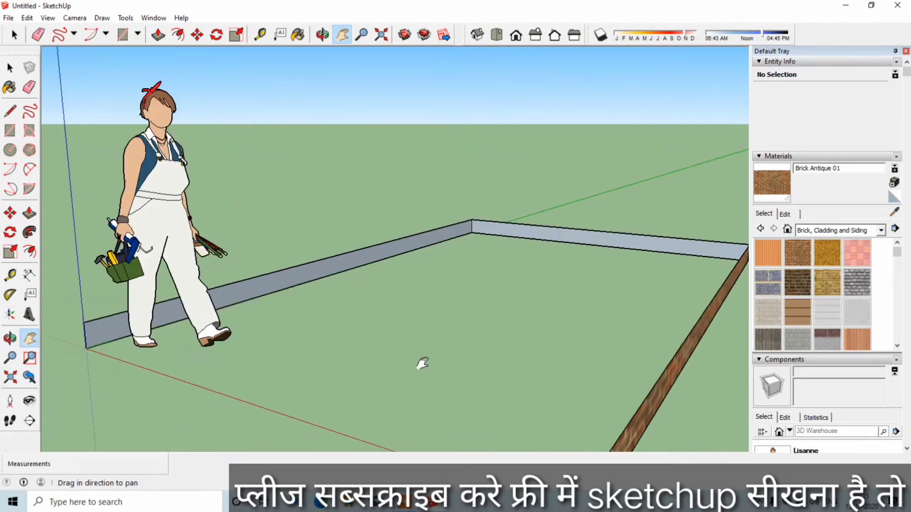
scroll(421, 361, "down", 2)
scroll(422, 363, "down", 1)
scroll(423, 366, "up", 1)
scroll(422, 368, "up", 3)
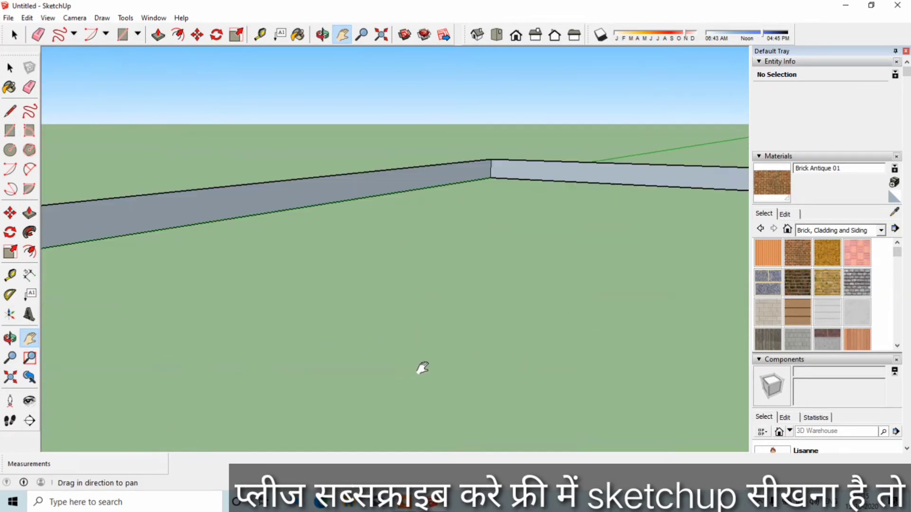
scroll(421, 368, "down", 1)
scroll(422, 372, "up", 1)
scroll(422, 372, "down", 3)
scroll(417, 386, "up", 1)
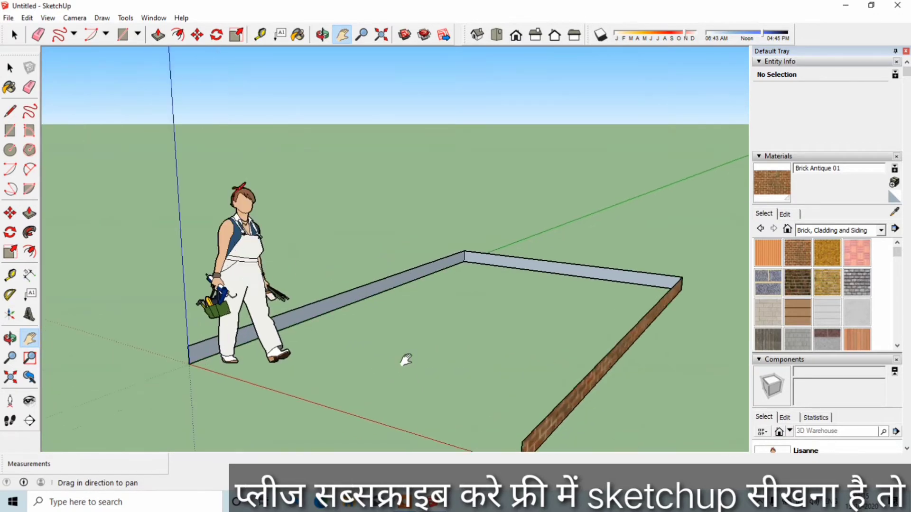
scroll(406, 361, "up", 3)
scroll(408, 366, "down", 1)
scroll(408, 365, "down", 2)
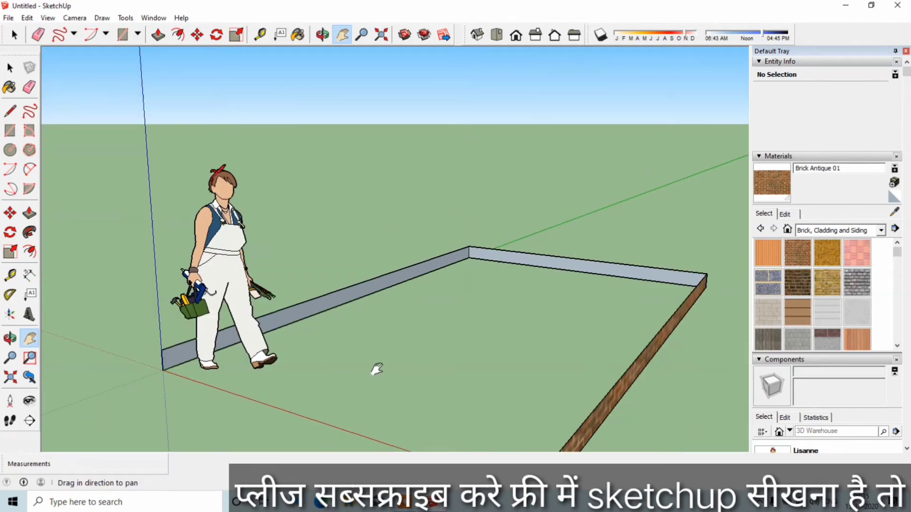
- Orbit to look down on the ground, pan the scene up-left, and ready Freehand
left_click(10, 339)
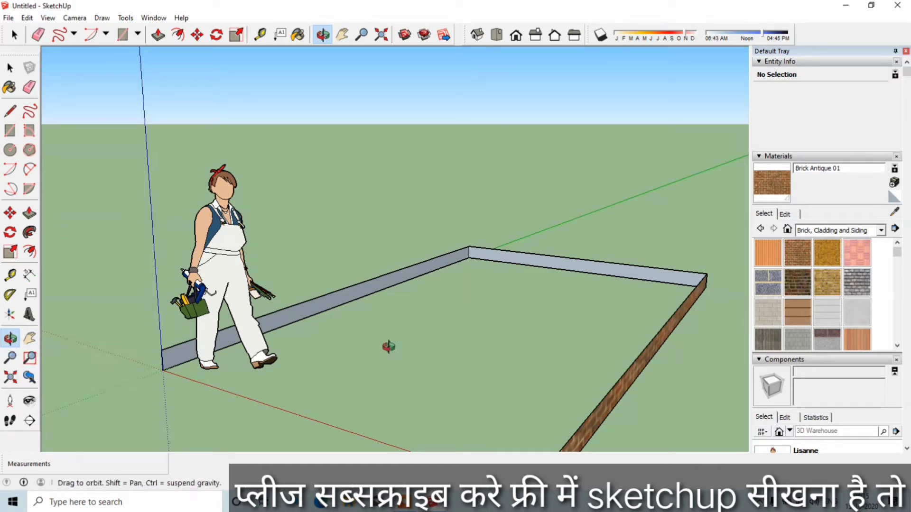
mouse_move(387, 346)
left_mouse_down()
mouse_move(403, 342)
mouse_move(403, 363)
mouse_move(385, 260)
mouse_move(378, 367)
left_mouse_up()
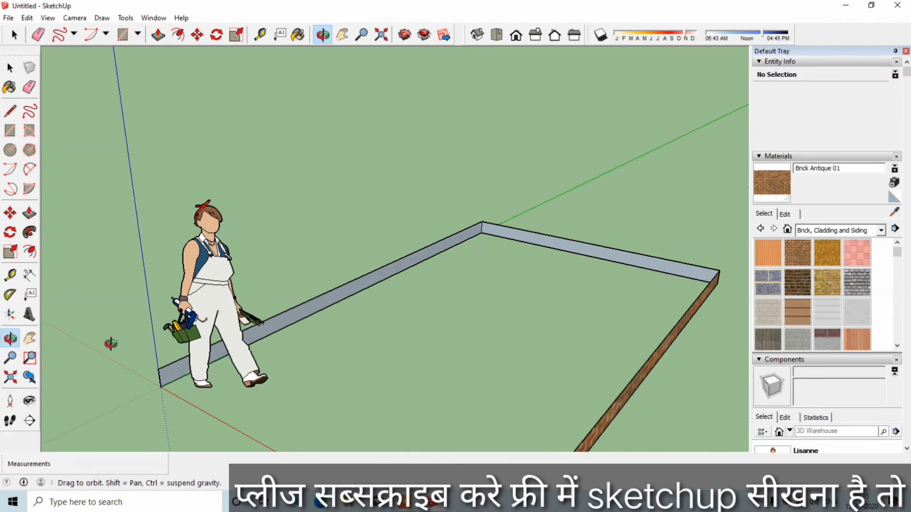
left_click(29, 338)
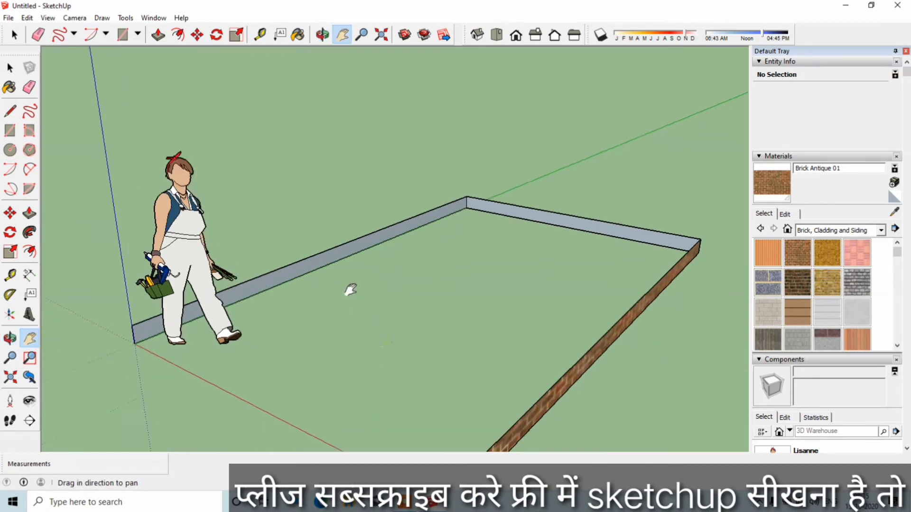
left_click_drag(347, 337, 309, 309)
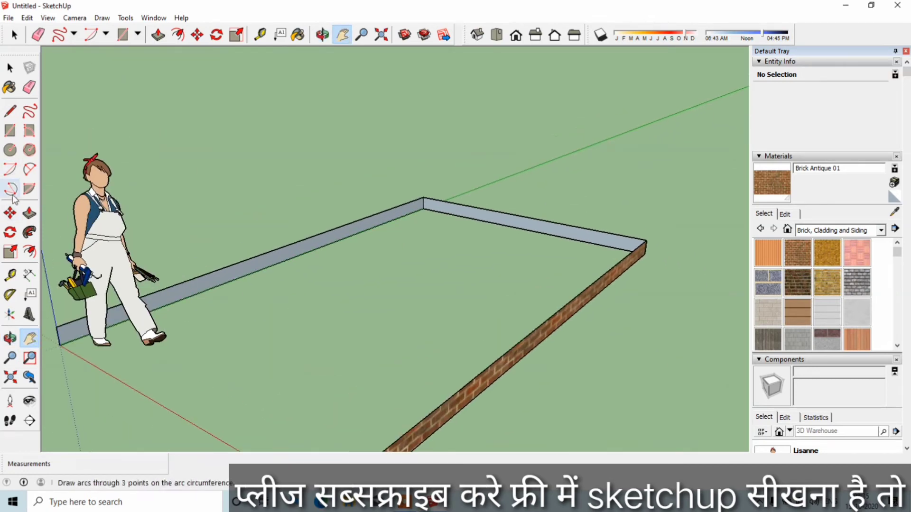
left_click(31, 113)
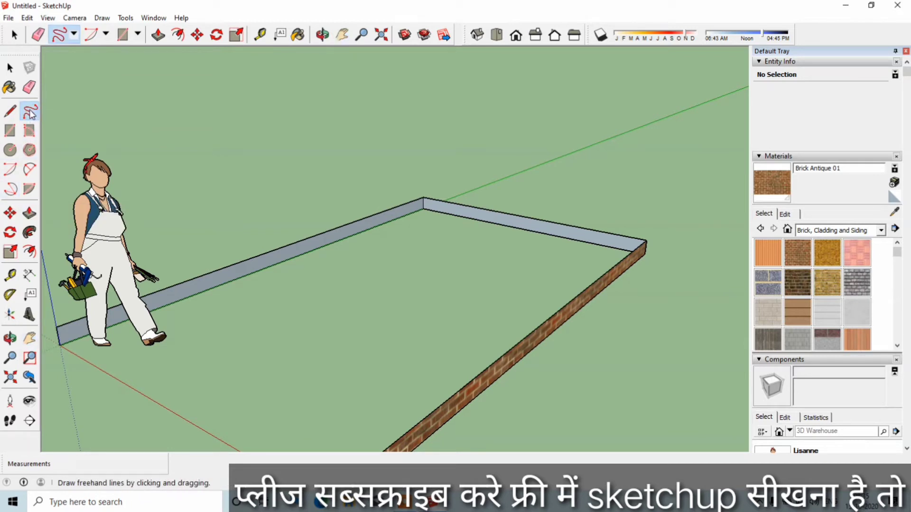
- Draw a closed freehand shape inside the walls and push/pull it up 6 1/2"
mouse_move(219, 363)
left_mouse_down()
mouse_move(443, 272)
mouse_move(521, 258)
mouse_move(504, 294)
mouse_move(413, 315)
mouse_move(283, 428)
mouse_move(221, 429)
mouse_move(144, 385)
mouse_move(211, 381)
mouse_move(218, 362)
left_mouse_up()
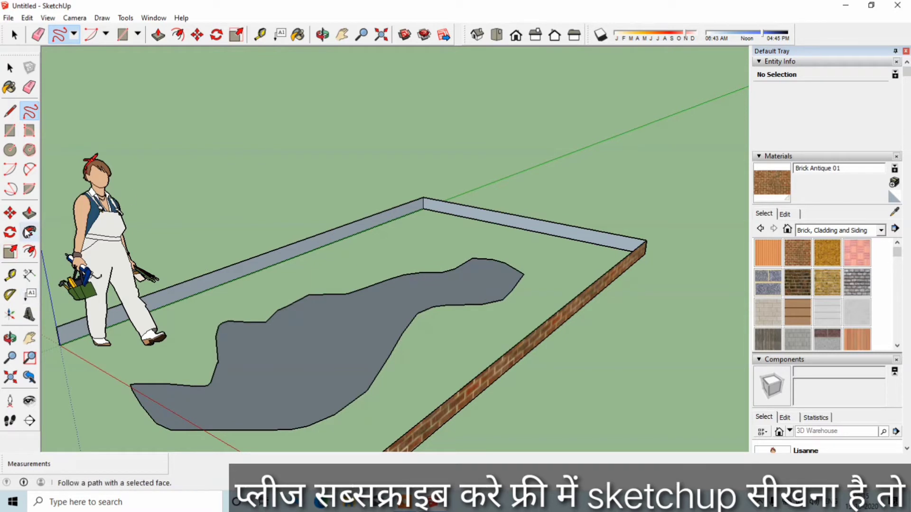
left_click(29, 213)
left_click_drag(331, 377, 354, 357)
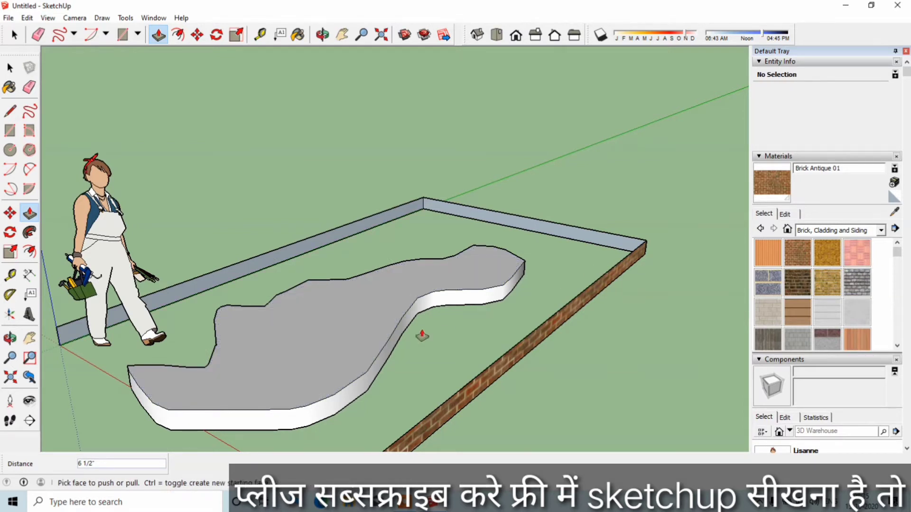
scroll(422, 336, "down", 1)
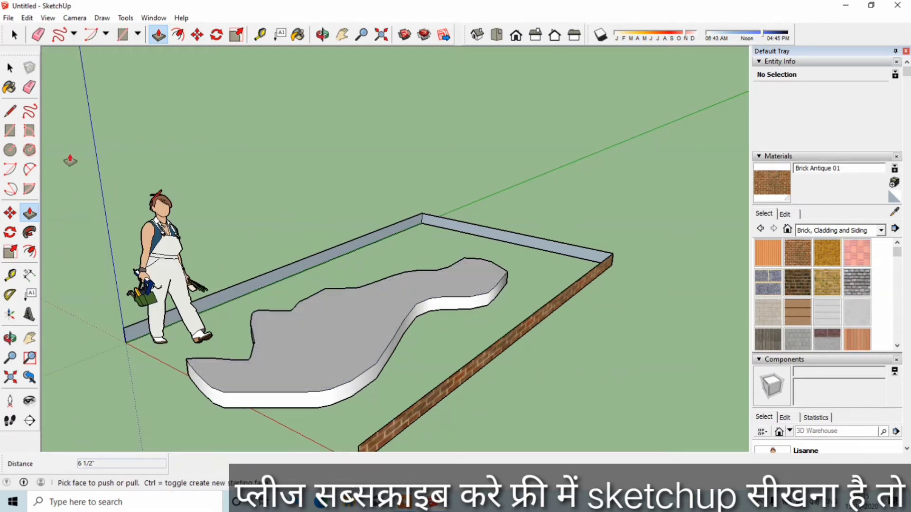
- Draw an 11' 3" by 19' 4" rectangle at the far wall corner and raise it 1' 7 1/2"
left_click(10, 130)
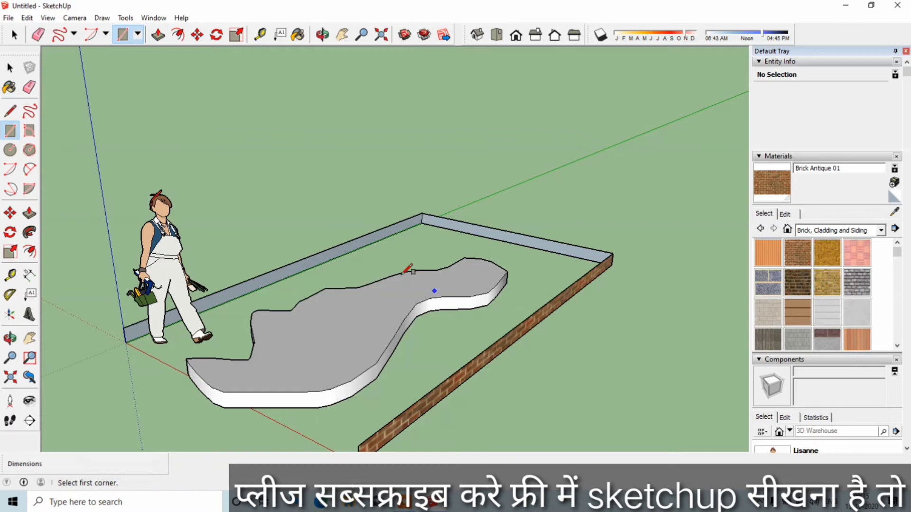
left_click(307, 155)
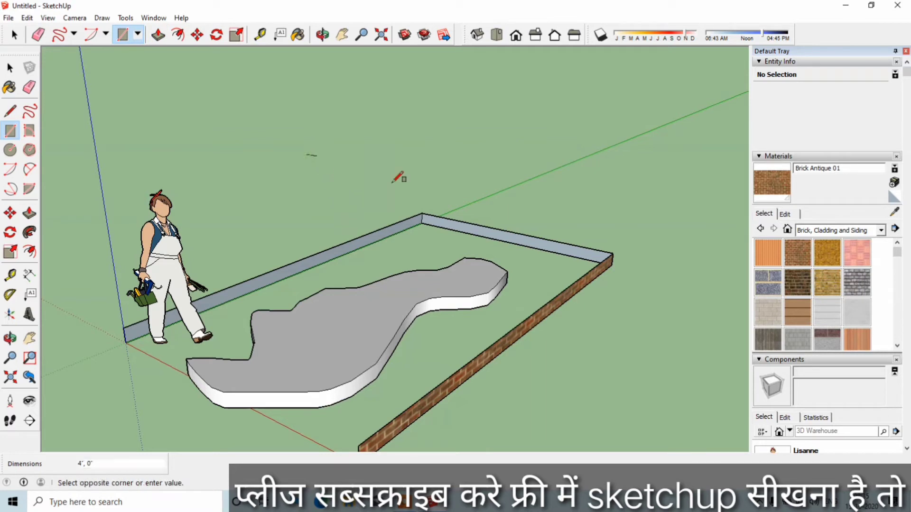
left_click(411, 217)
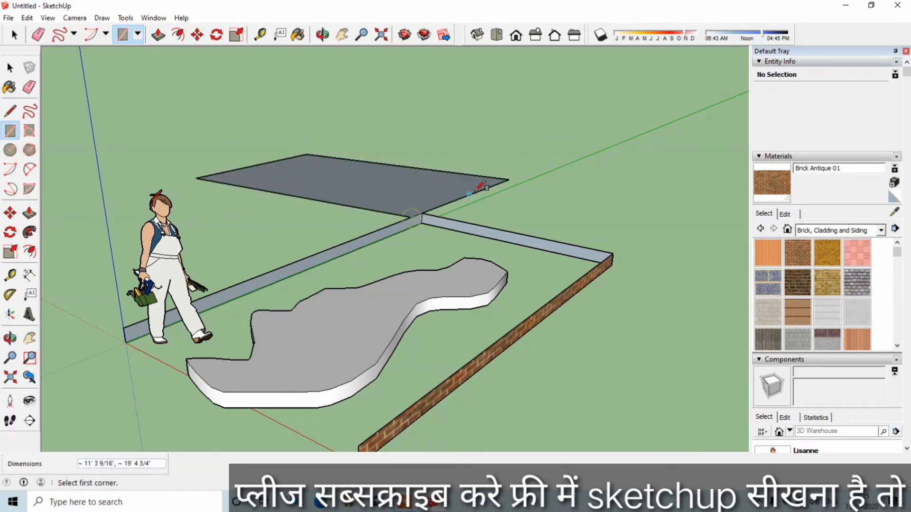
left_click(28, 214)
mouse_move(309, 176)
left_mouse_down()
mouse_move(311, 115)
mouse_move(331, 154)
left_mouse_up()
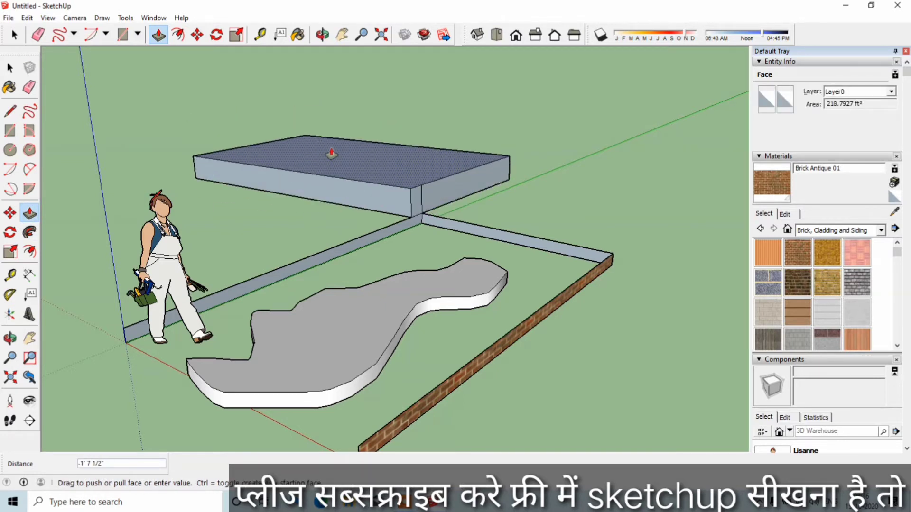
left_click(331, 153)
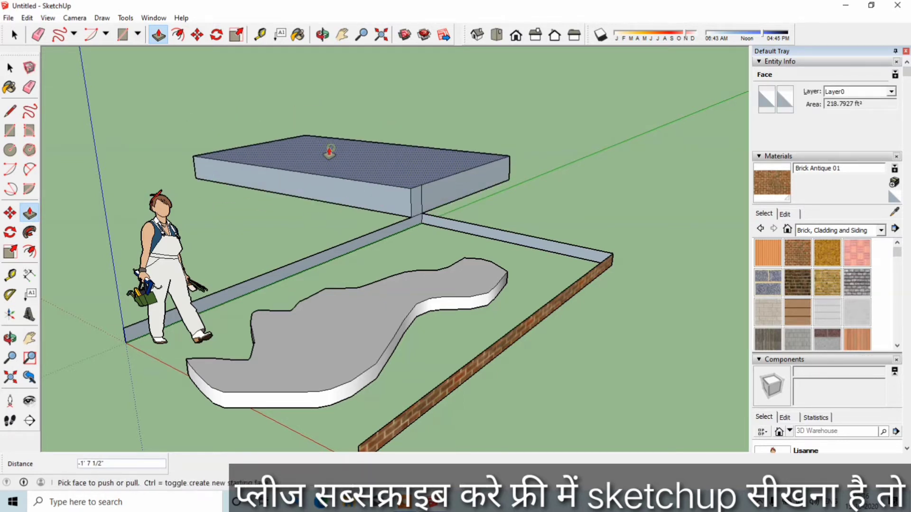
- Draw a 26' 9 9/16" by 14' 1 3/4" upright rectangle at the brick wall end, thickened 2' 4 3/4"
left_click(29, 130)
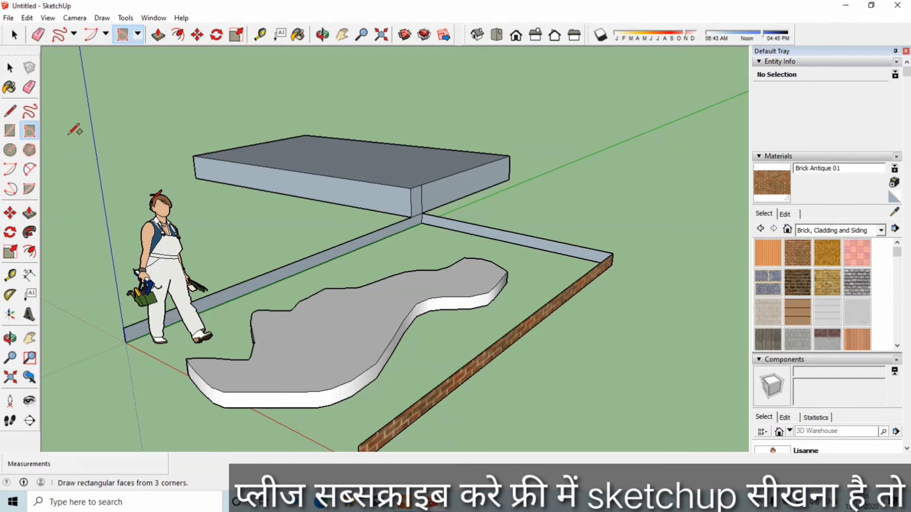
left_click(566, 209)
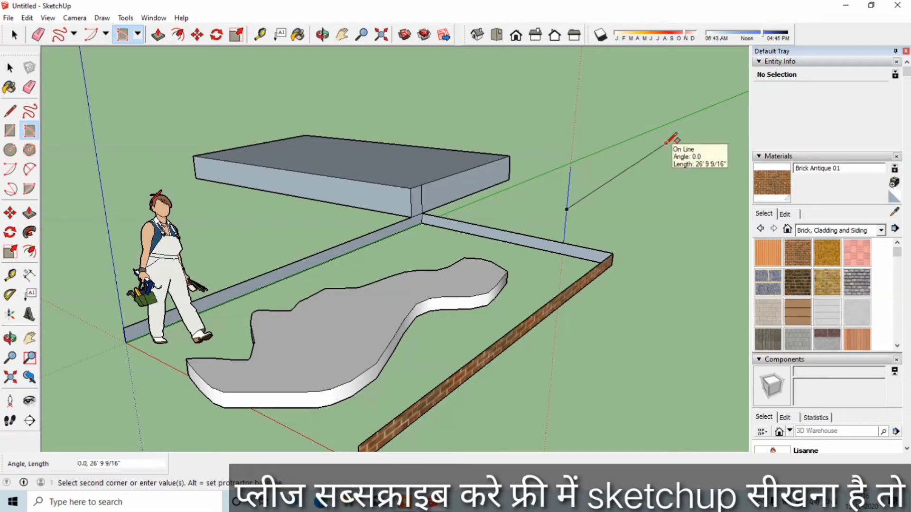
left_click(666, 142)
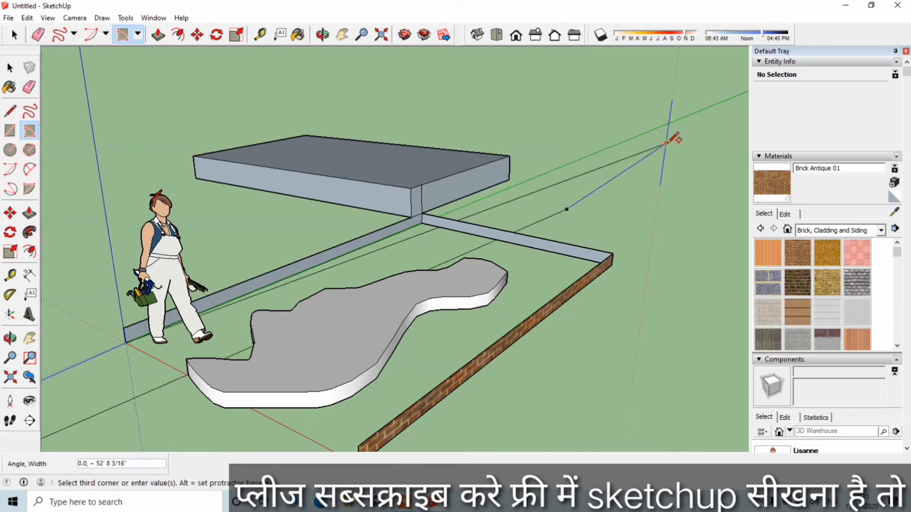
left_click(645, 237)
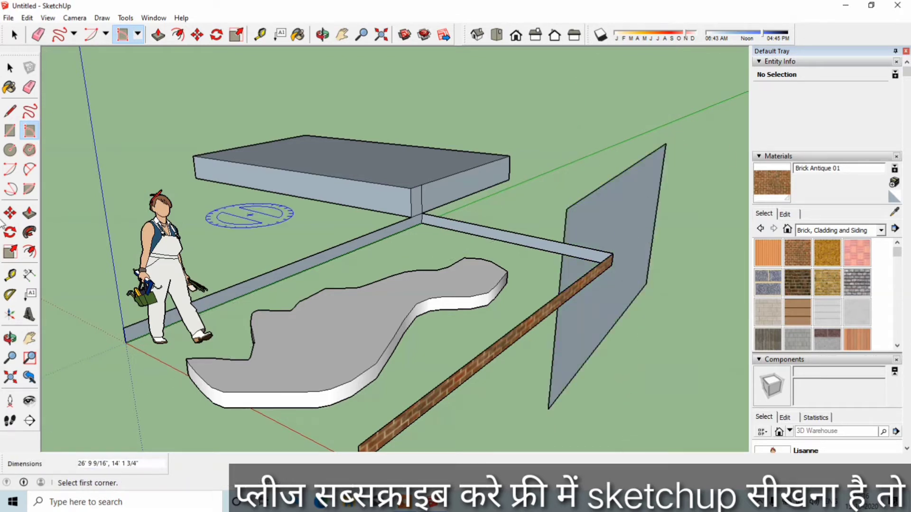
left_click(29, 214)
left_click(599, 222)
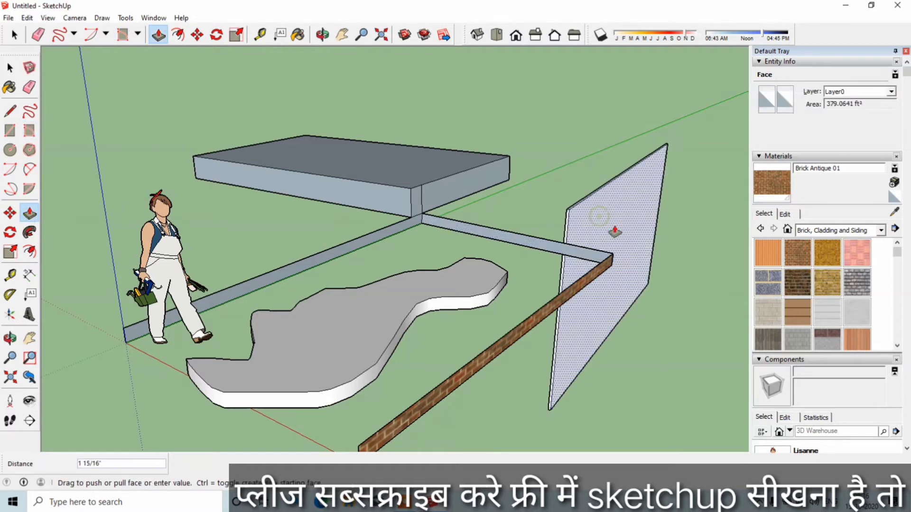
left_click(627, 264)
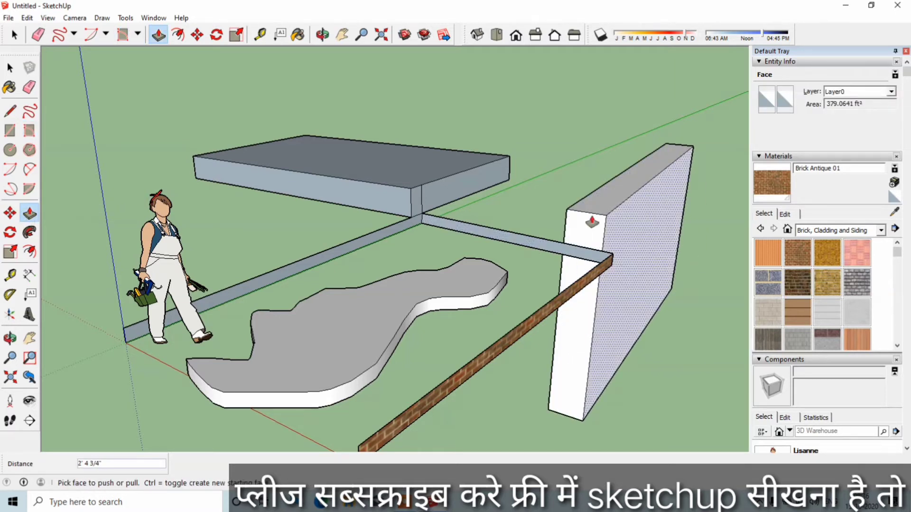
key("Escape")
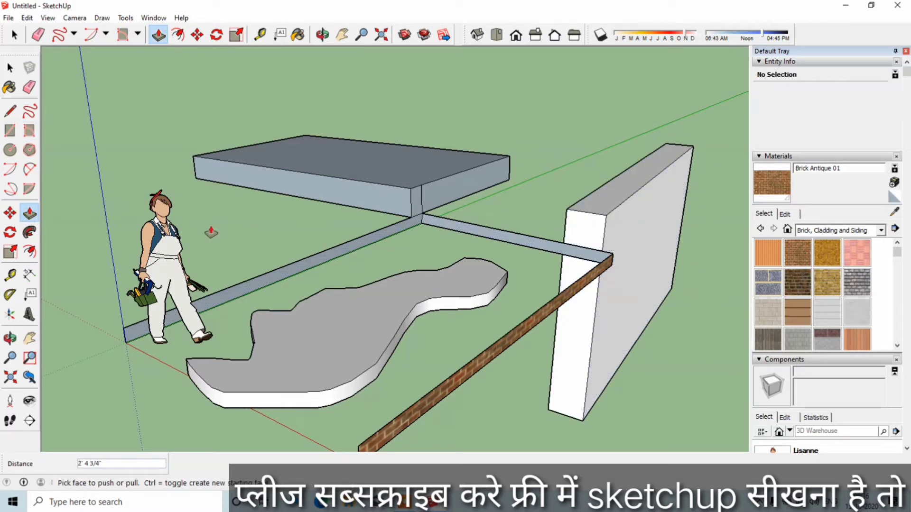
- Draw an arc centred on the grey slab's corner, rising from the slab
left_click(11, 170)
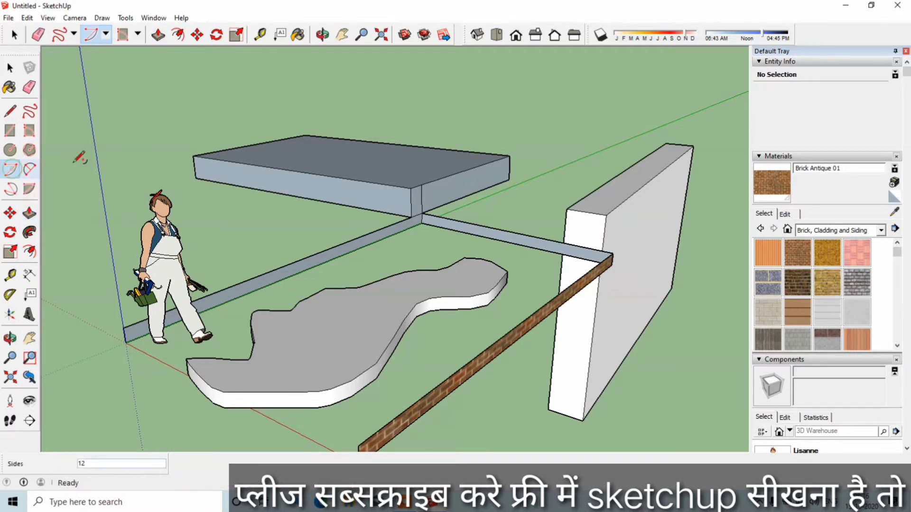
left_click(194, 155)
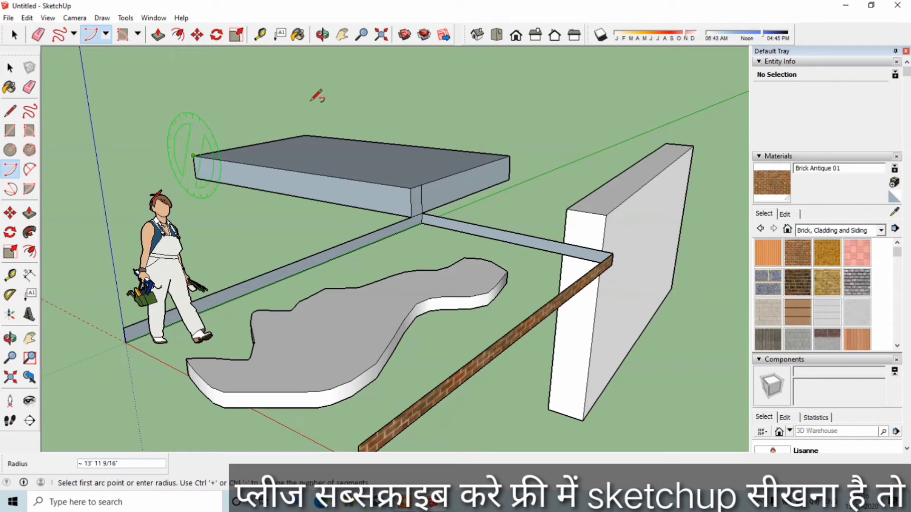
left_click(337, 103)
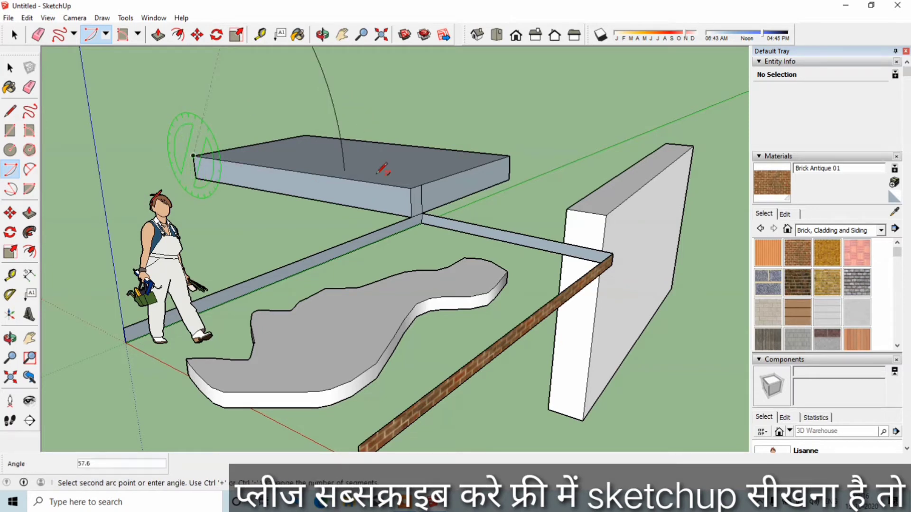
left_click(370, 122)
scroll(385, 190, "down", 3)
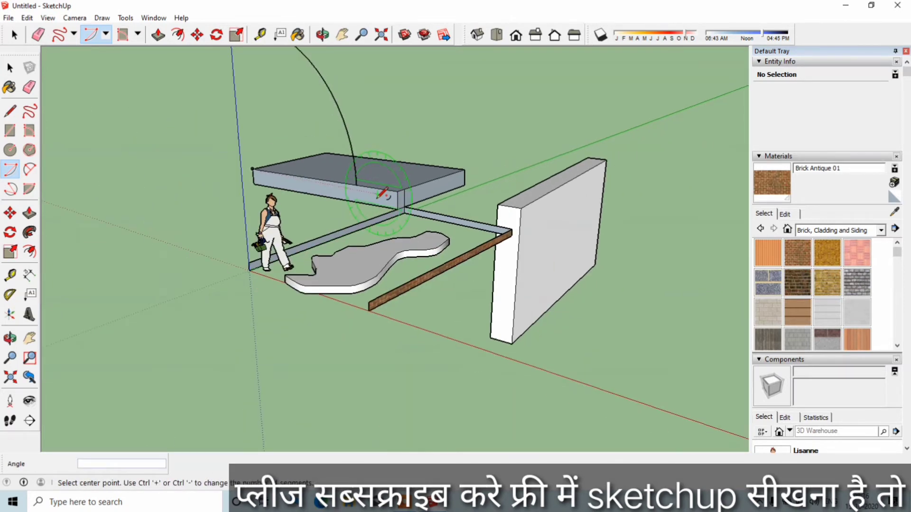
scroll(378, 197, "down", 2)
- Draw a second arc, close it with a line, and extrude the fan face 3' 5 7/16" thick
left_click(103, 123)
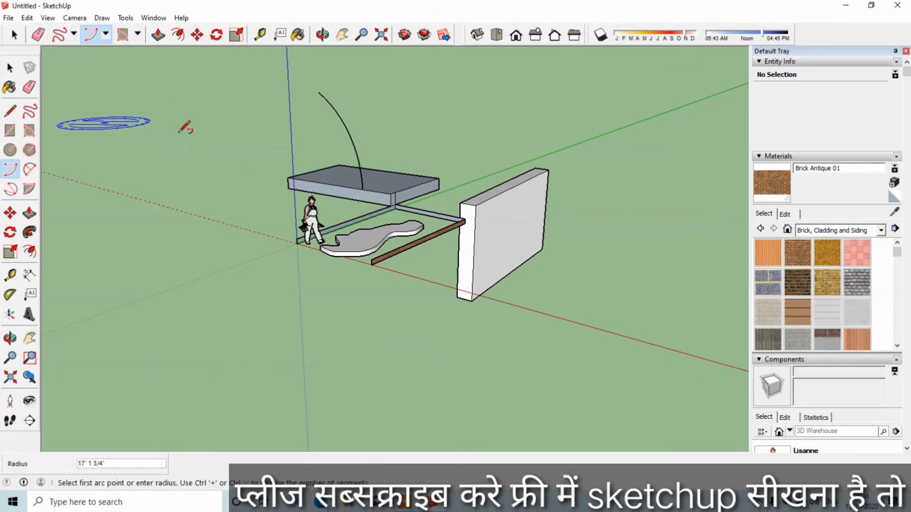
left_click(186, 165)
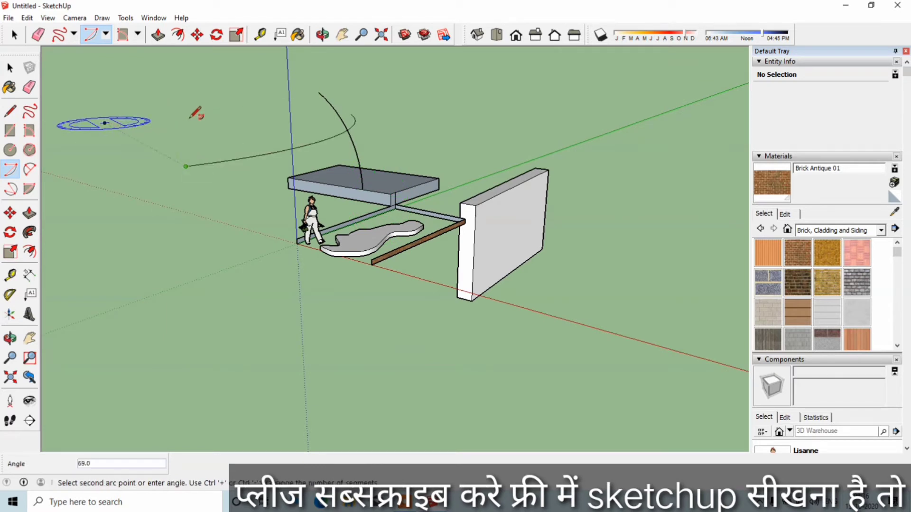
left_click(187, 94)
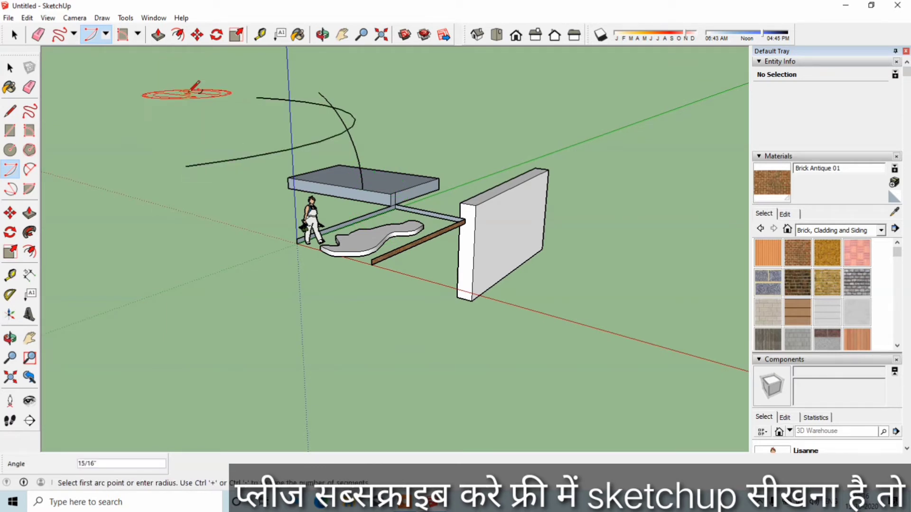
left_click(10, 111)
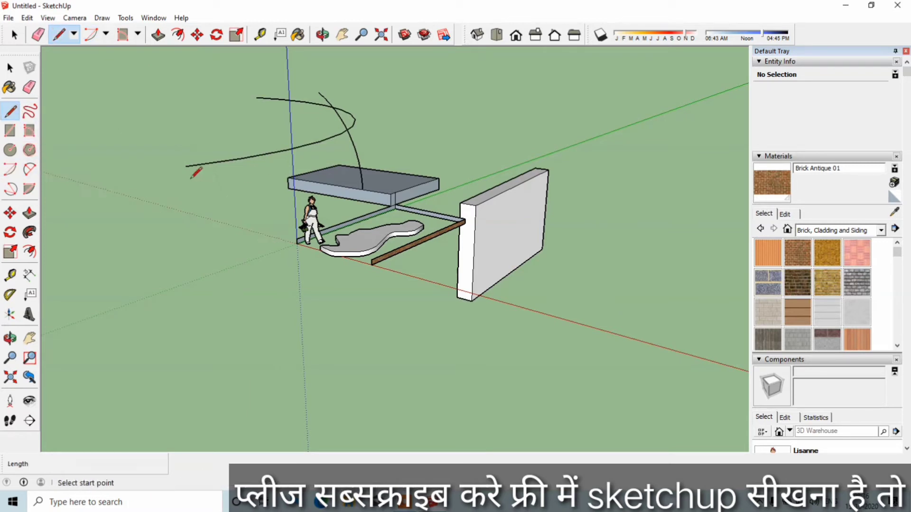
left_click(186, 166)
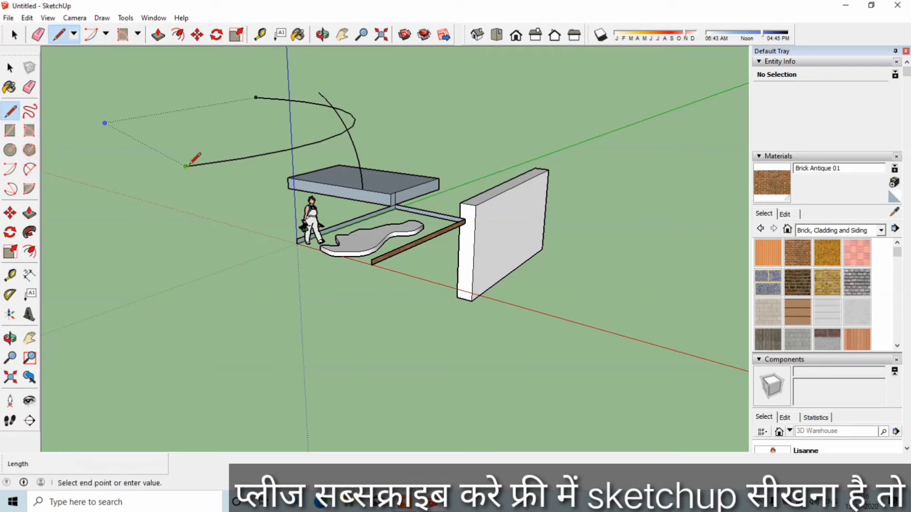
left_click(257, 98)
left_click(29, 213)
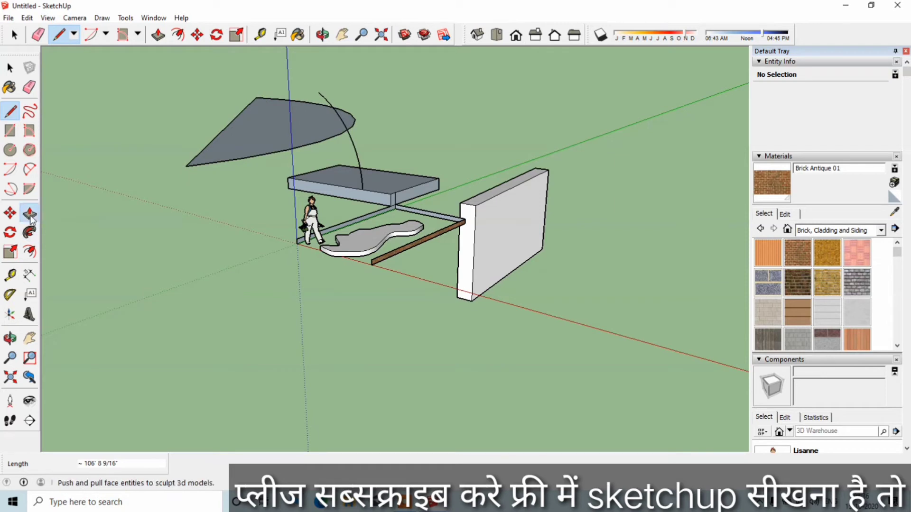
left_click_drag(261, 134, 260, 118)
scroll(560, 273, "up", 2)
scroll(553, 280, "up", 2)
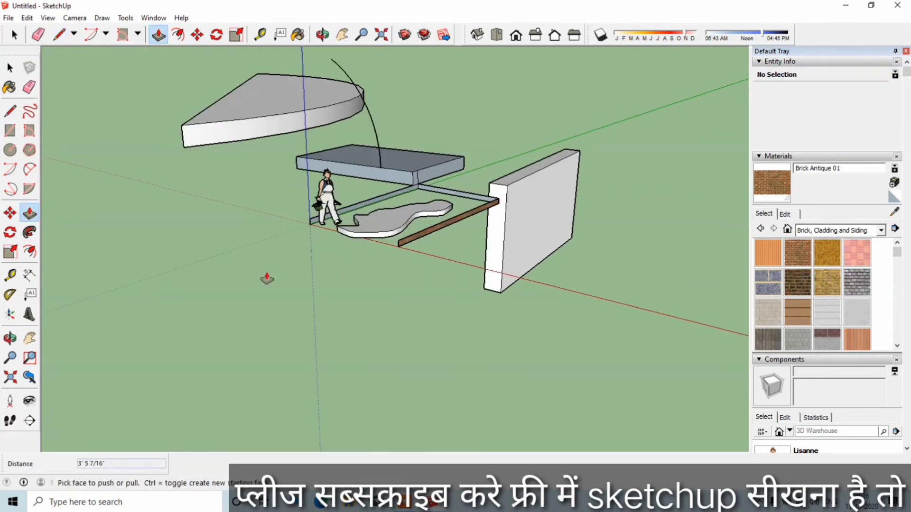
- Draw two parallel two-point arcs at the lower left of the scene
left_click(34, 172)
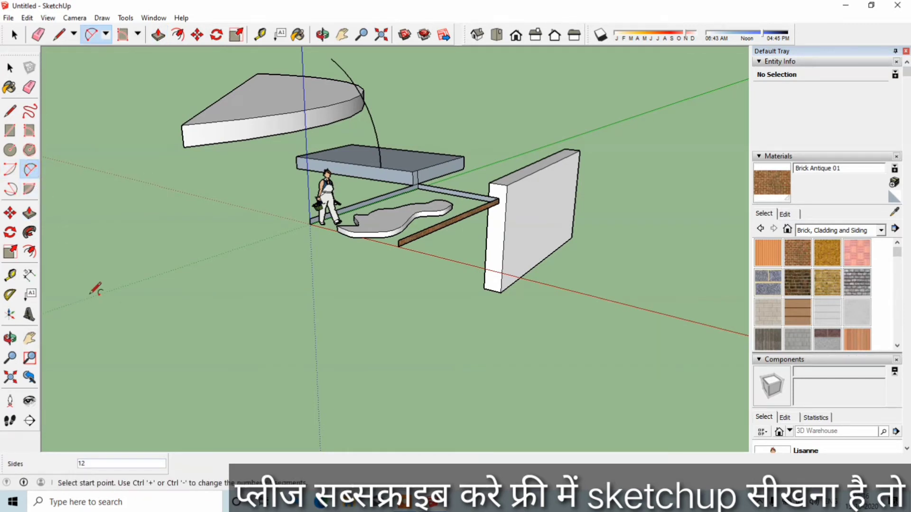
left_click(90, 279)
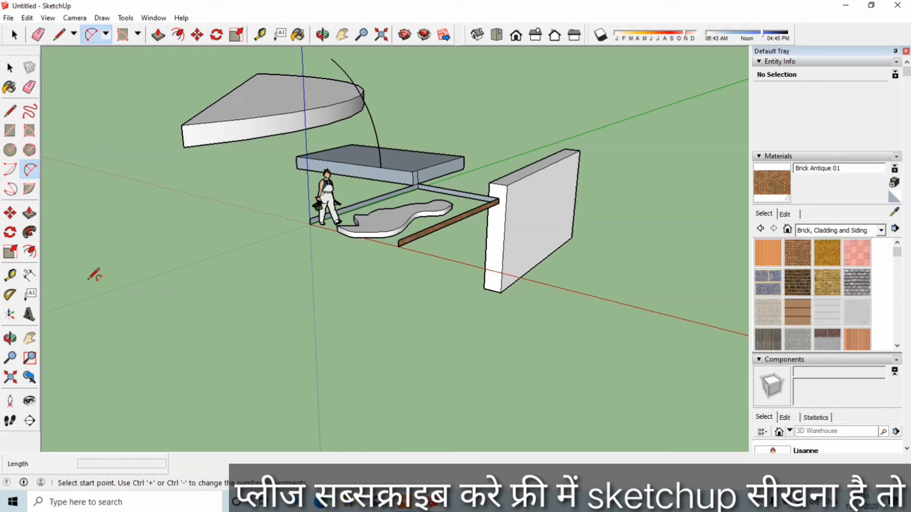
left_click(262, 257)
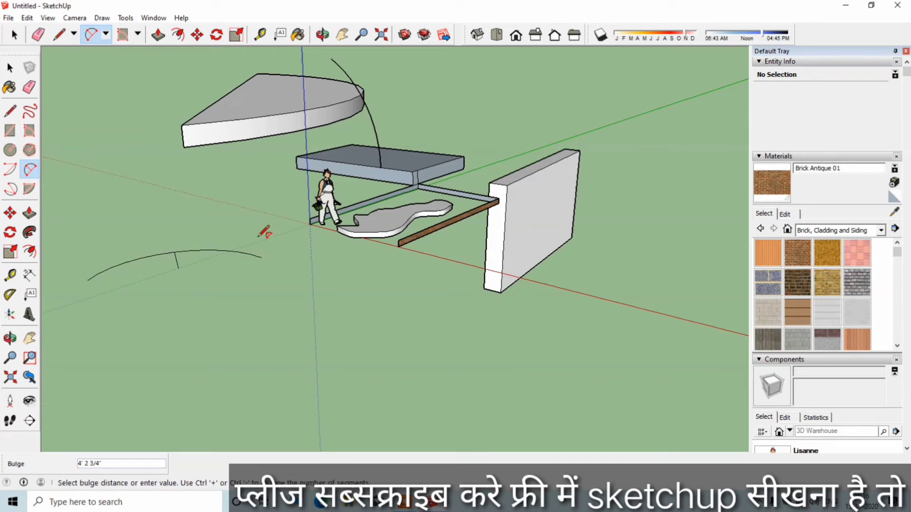
left_click(260, 235)
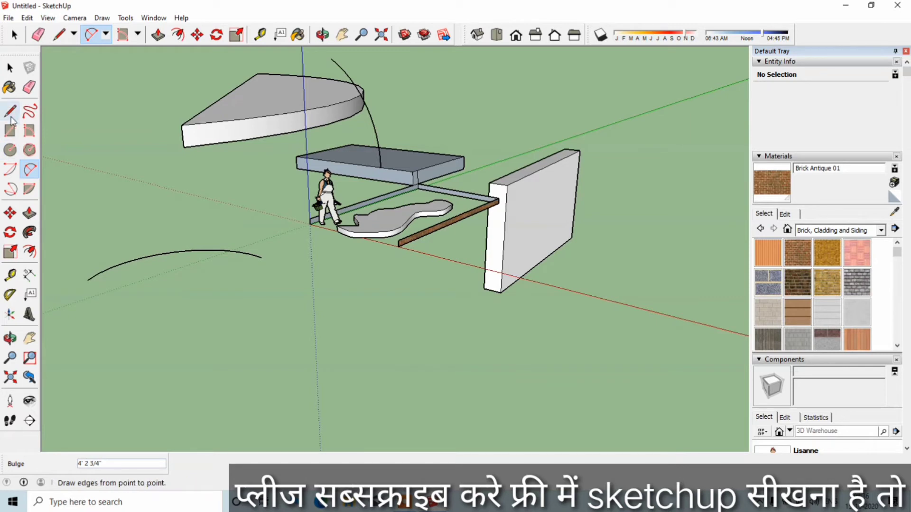
left_click(101, 295)
left_click(261, 285)
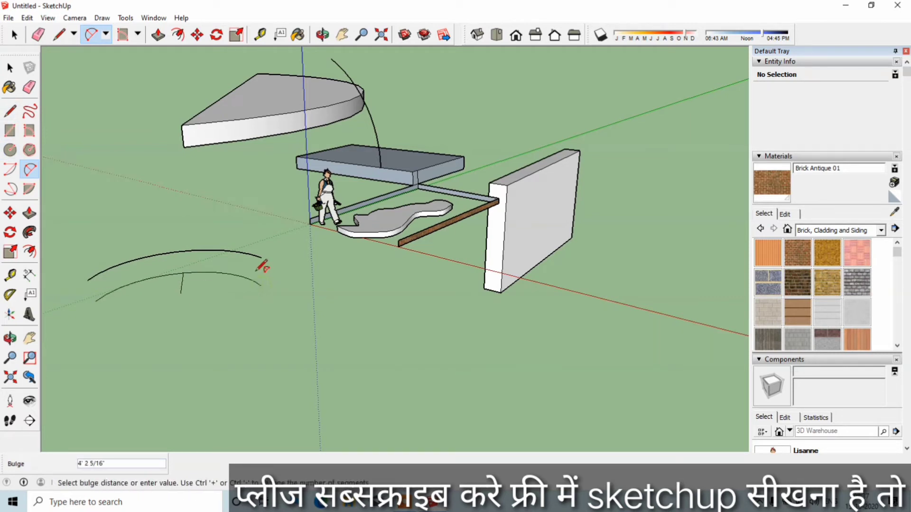
left_click(261, 261)
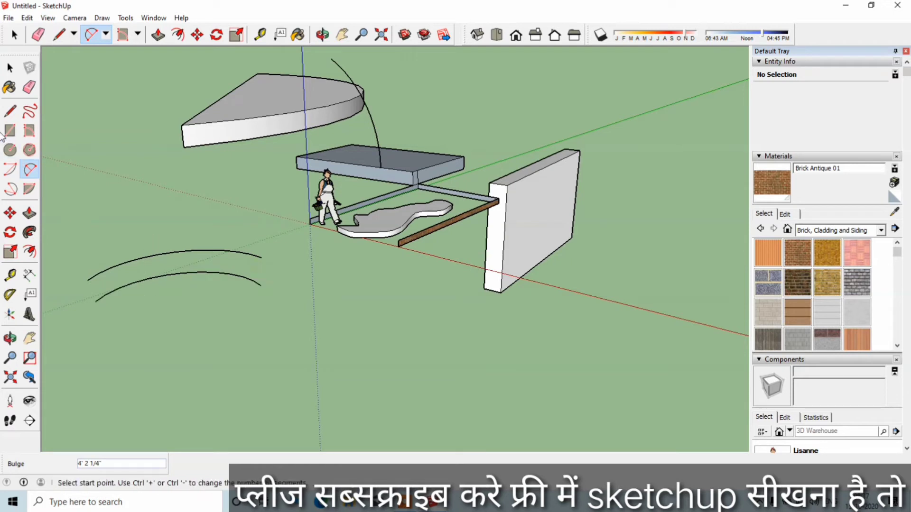
- Join both arc ends with lines and raise the curved band 1' 7 7/8"
left_click(10, 111)
left_click(261, 257)
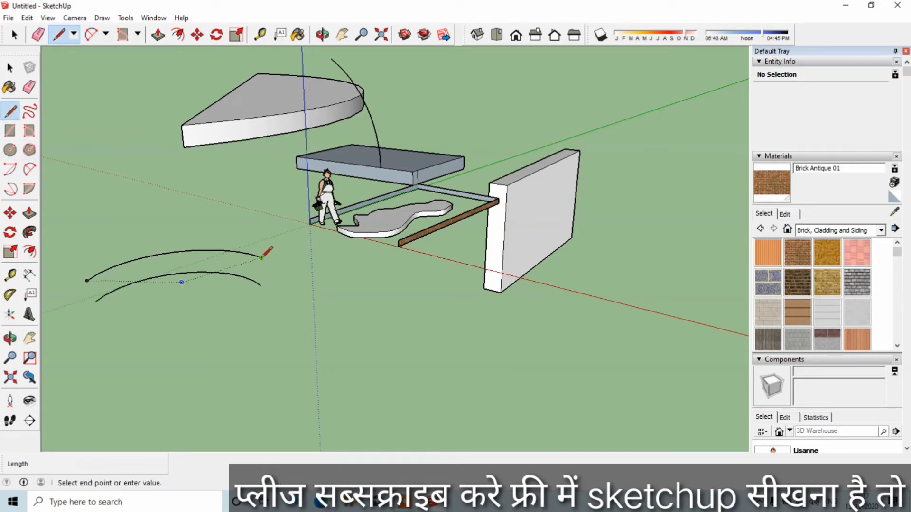
left_click(260, 286)
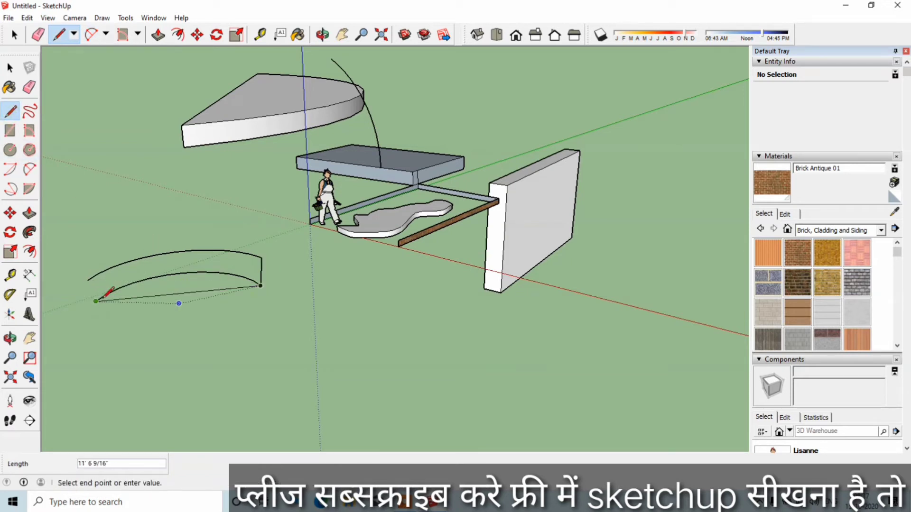
key("Escape")
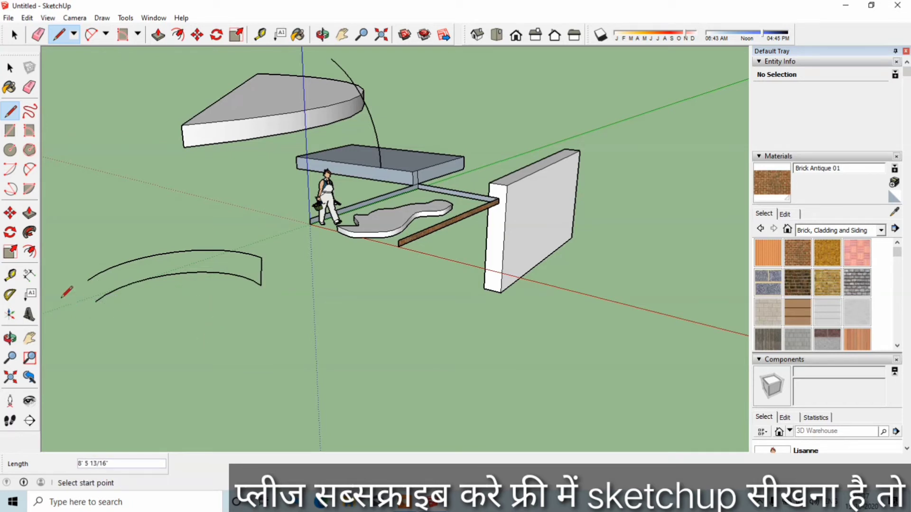
left_click(88, 280)
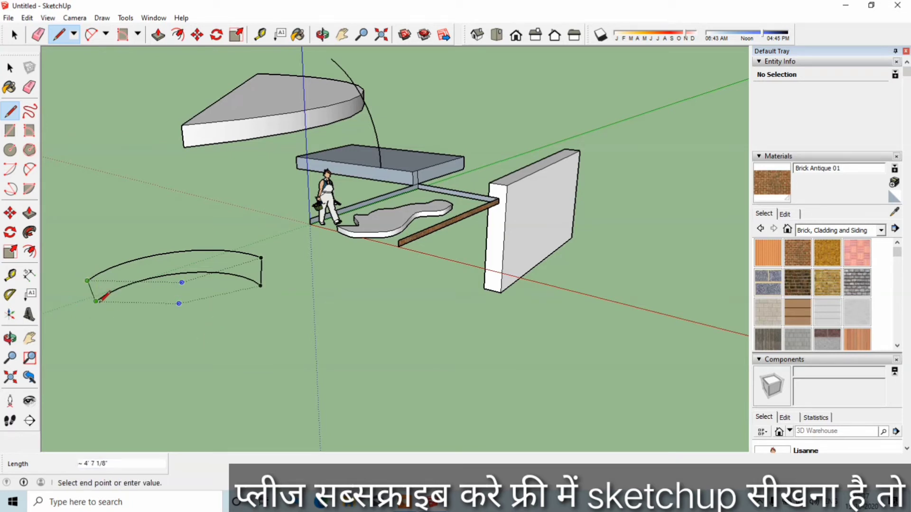
left_click(96, 302)
left_click(29, 213)
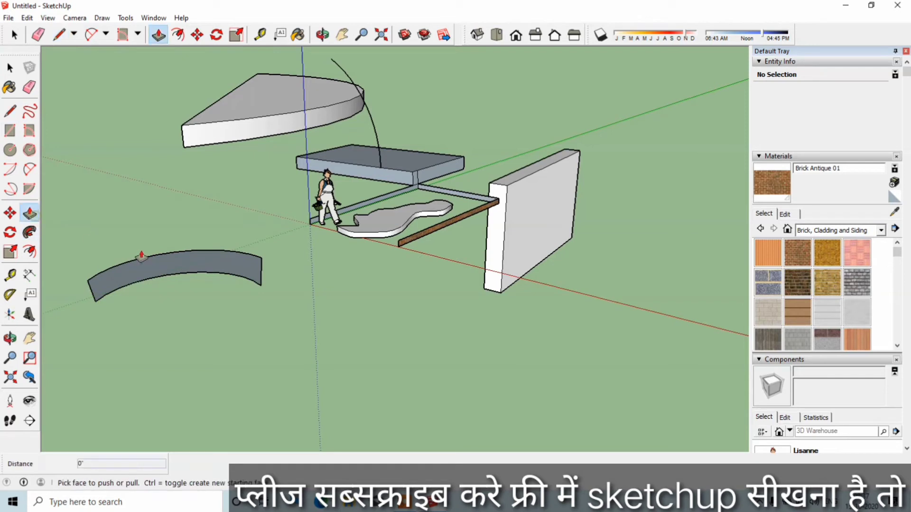
left_click(165, 264)
left_click(164, 246)
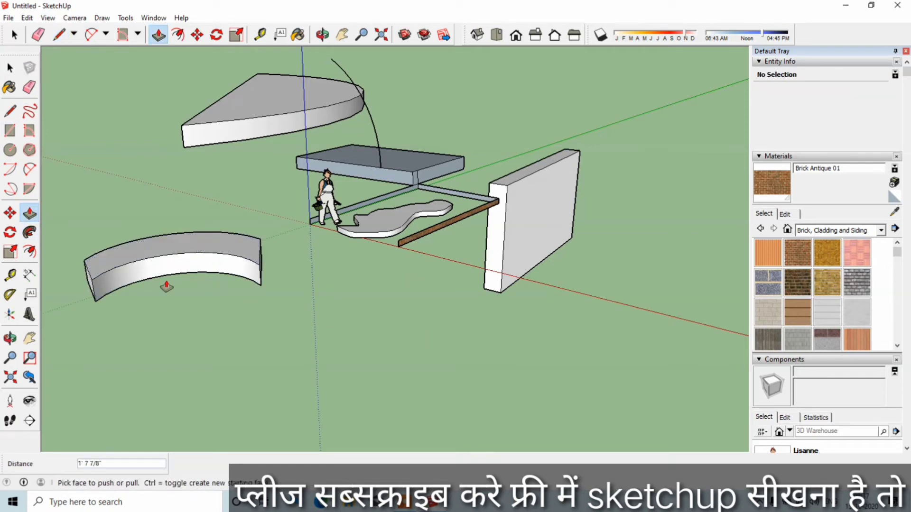
- Draw two three-point arcs, one just below the other, lower in the scene
left_click(10, 190)
left_click(286, 350)
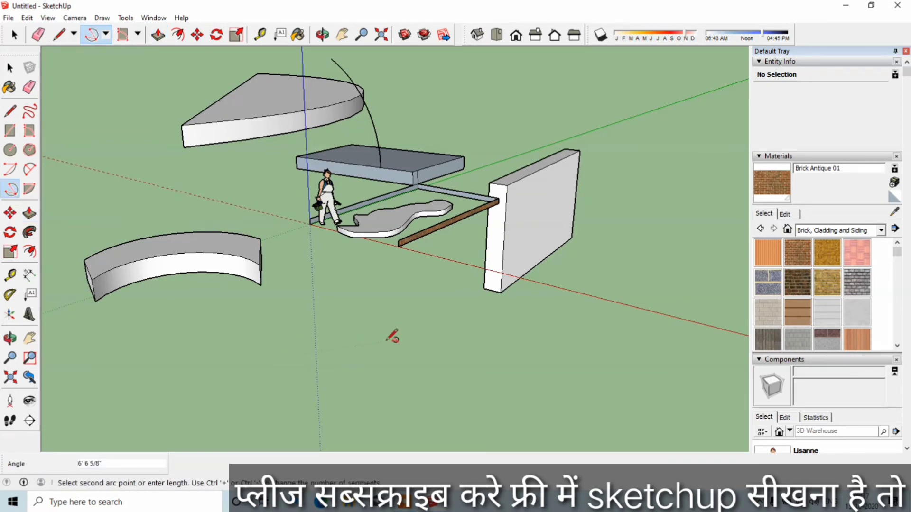
left_click(383, 341)
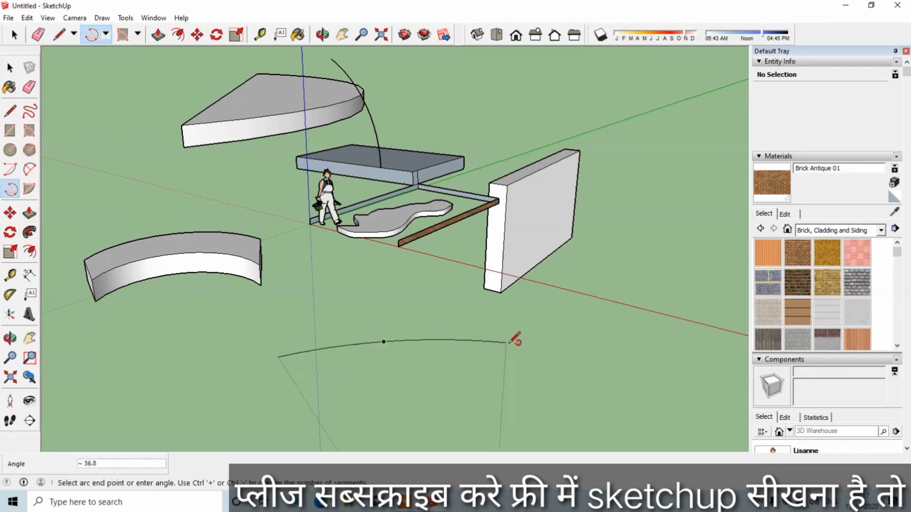
left_click(469, 381)
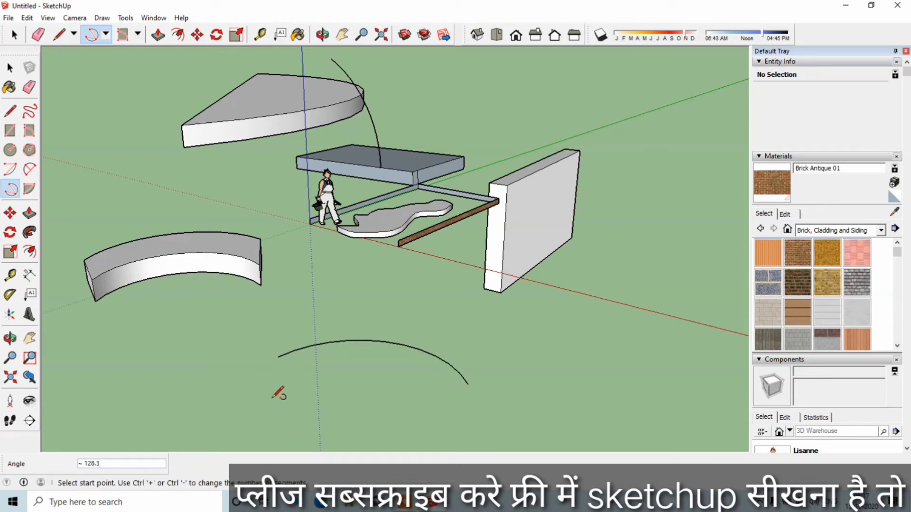
left_click(279, 382)
left_click(370, 382)
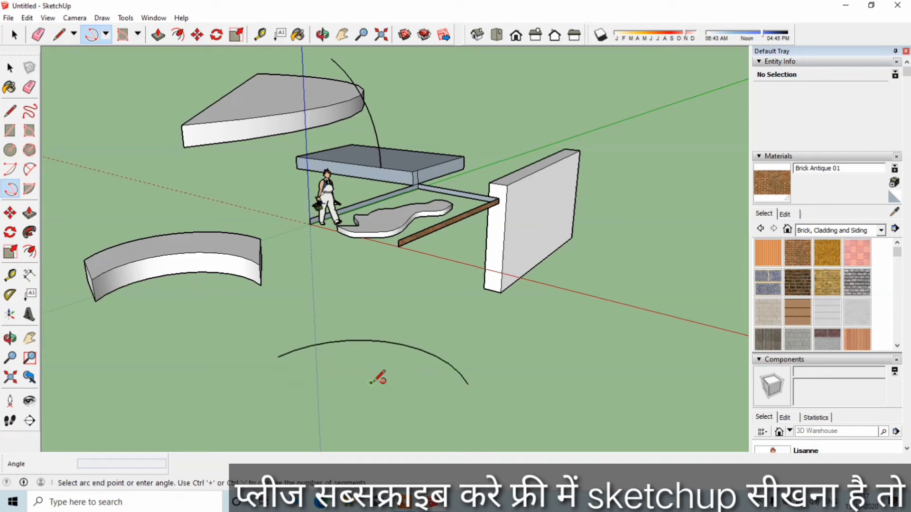
left_click(456, 416)
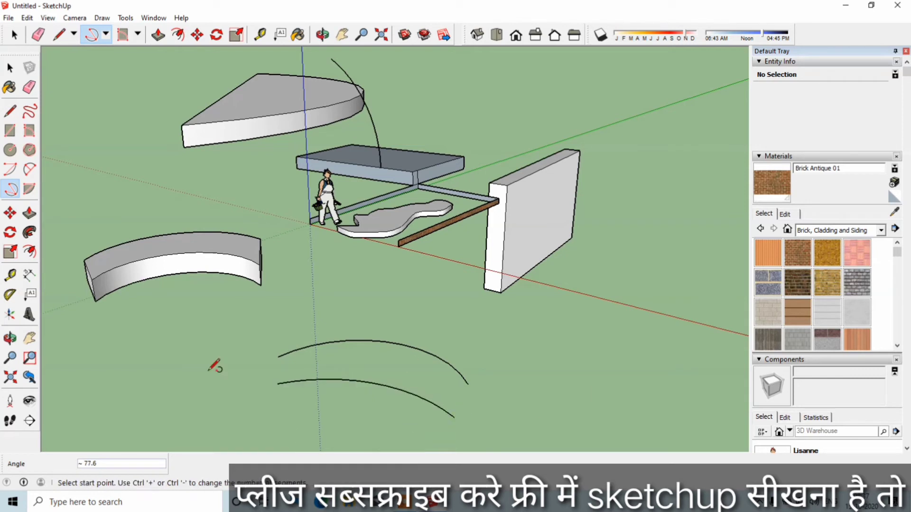
- Close the arc ends with lines and raise the band about 1' 10 1/8"
left_click(10, 111)
left_click(278, 356)
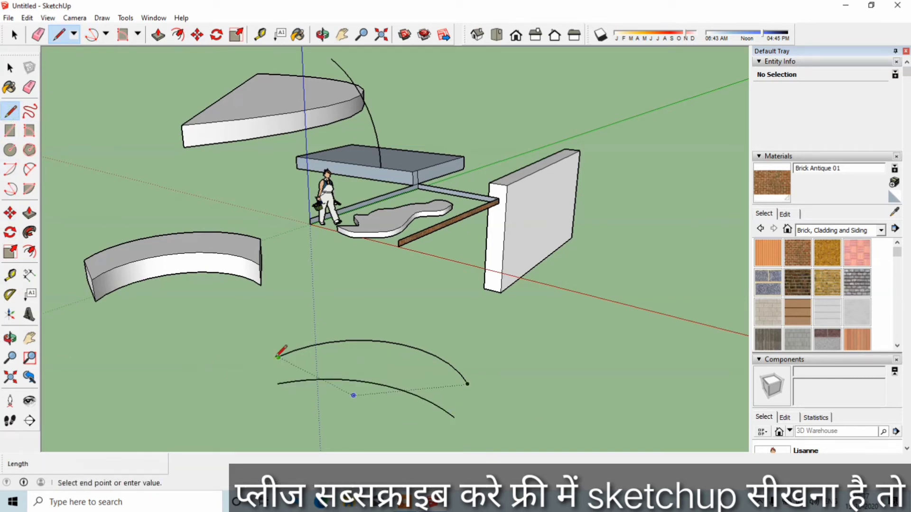
left_click(278, 383)
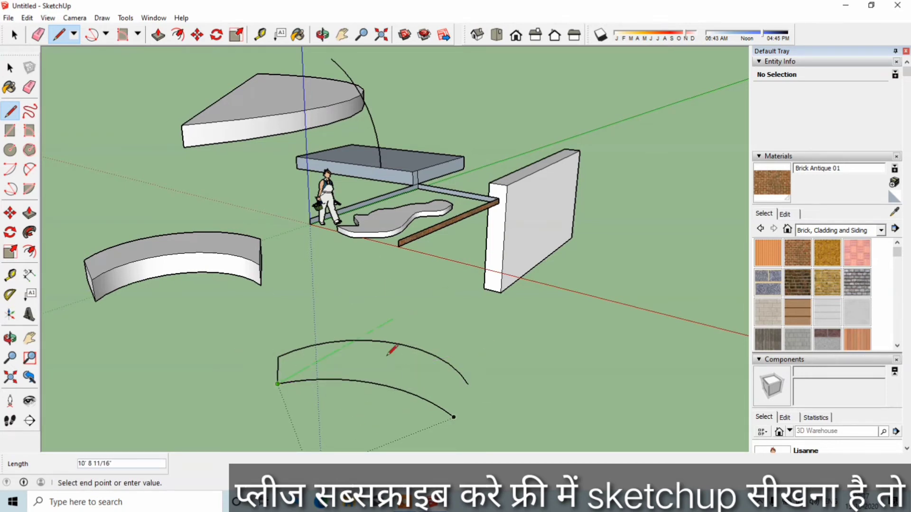
type("'")
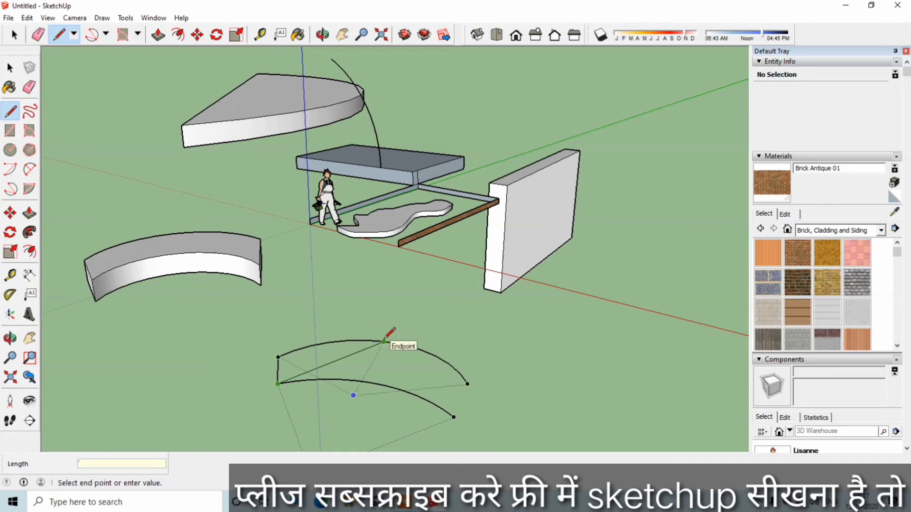
key("Escape")
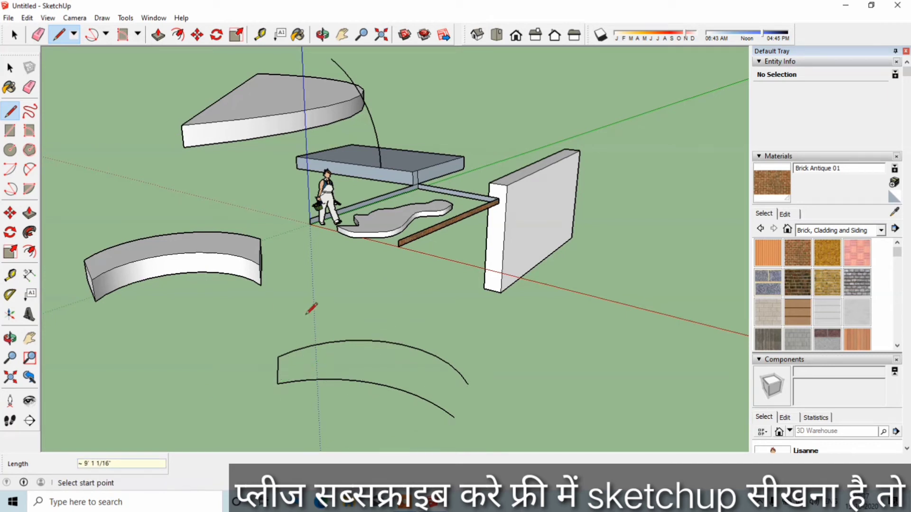
left_click(468, 383)
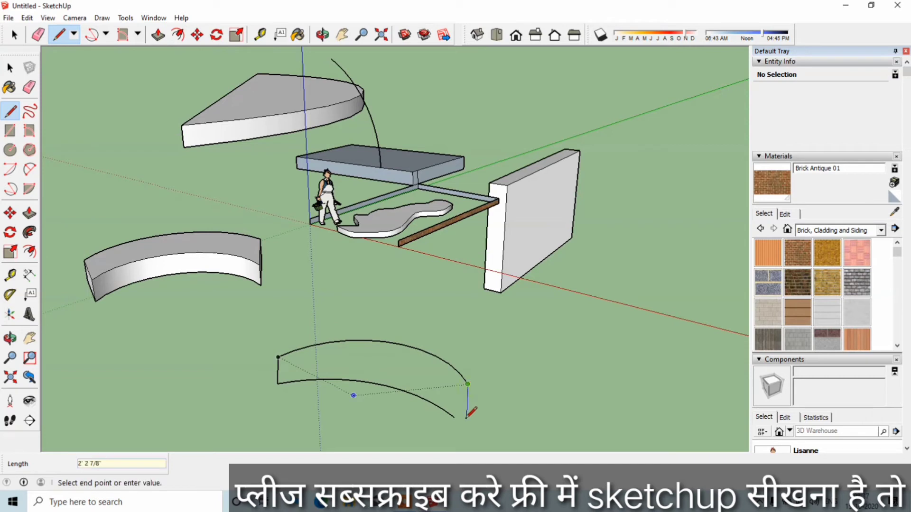
left_click(453, 417)
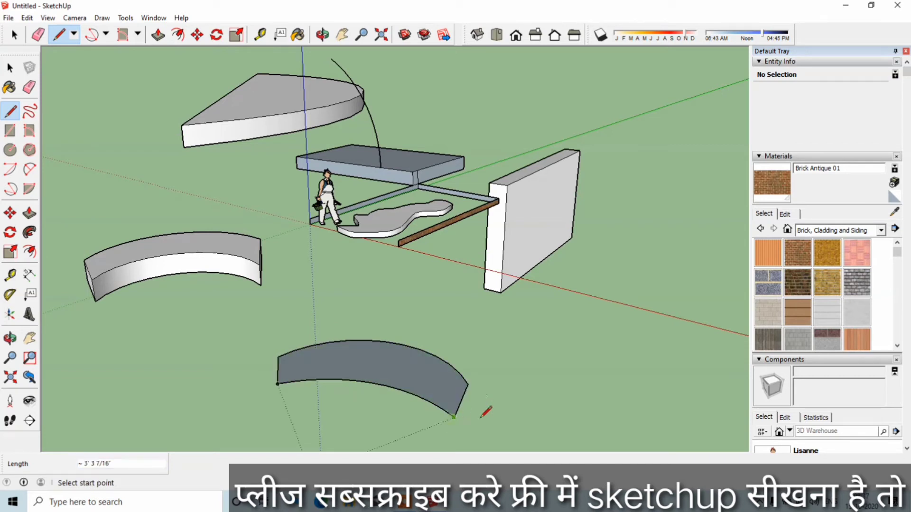
left_click(29, 213)
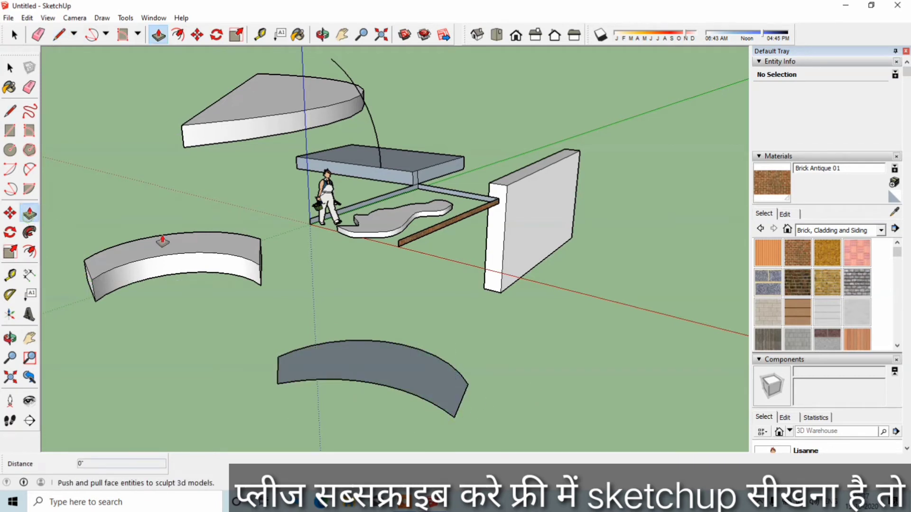
mouse_move(388, 350)
left_mouse_down()
mouse_move(348, 248)
mouse_move(361, 325)
left_mouse_up()
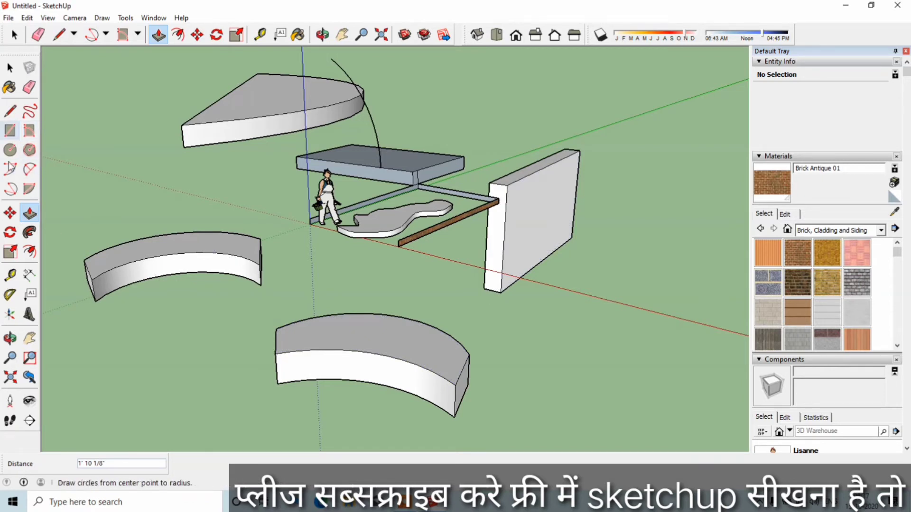
- Draw a small rectangle on the upright wall and push it through to cut a window opening
left_click(10, 130)
left_click(531, 208)
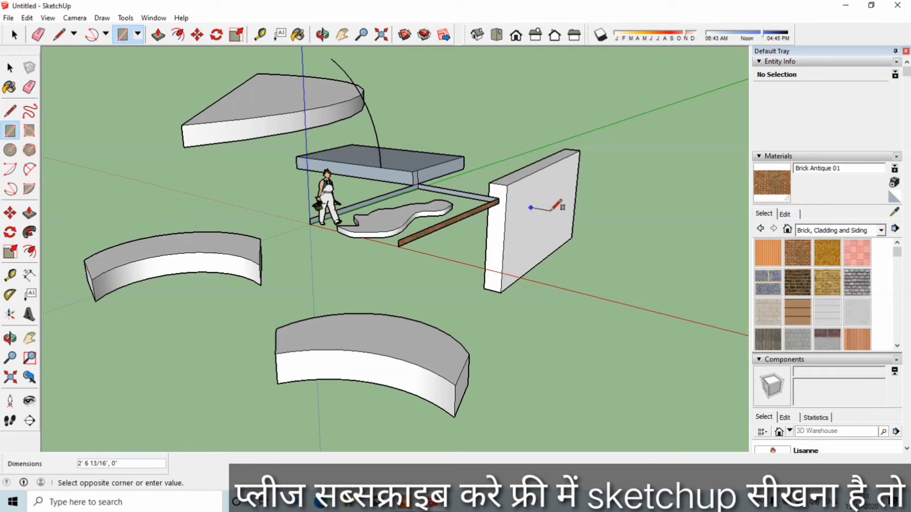
left_click(561, 224)
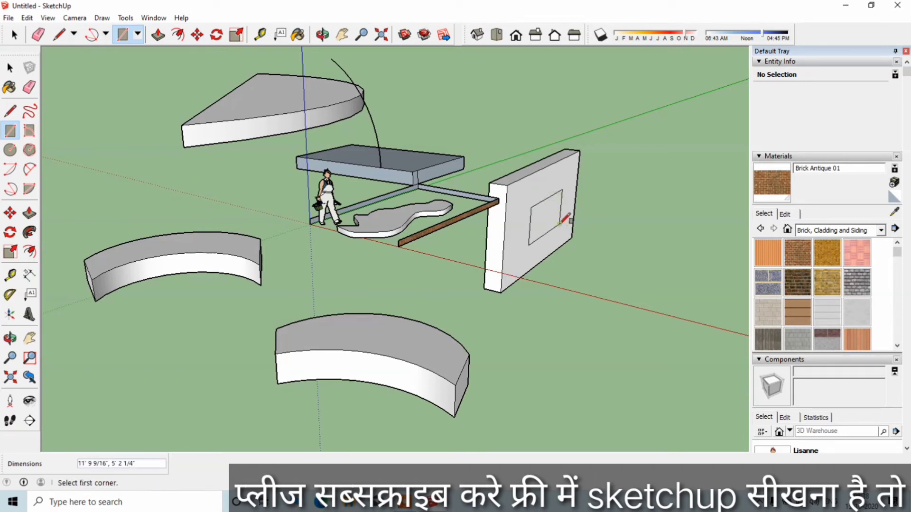
left_click(28, 213)
left_click(549, 216)
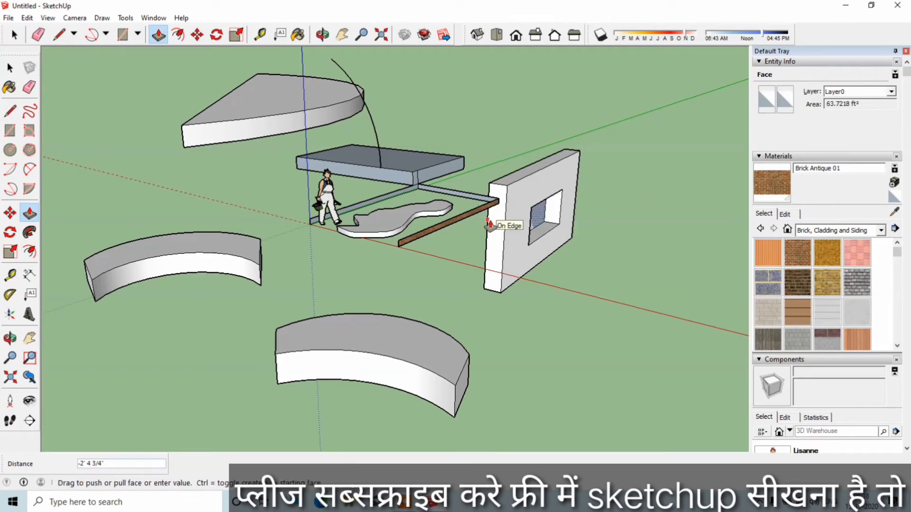
left_click(417, 211)
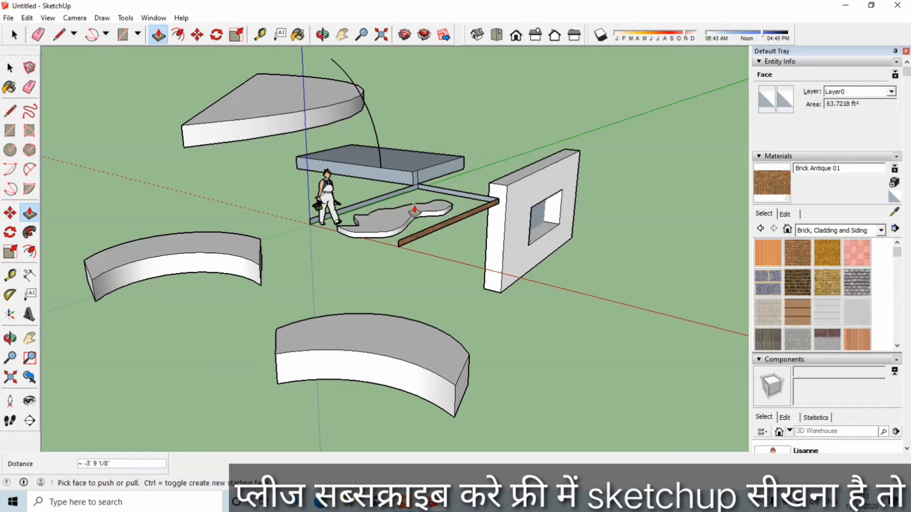
scroll(612, 248, "down", 2)
scroll(596, 270, "up", 3)
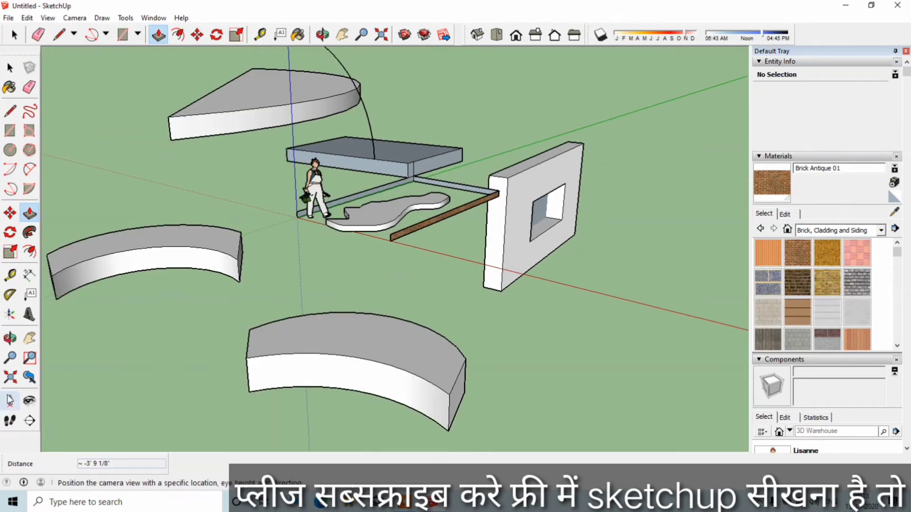
left_click(9, 338)
- Orbit to a top view and delete the three stray faces along the wall
mouse_move(427, 244)
left_mouse_down()
mouse_move(368, 260)
mouse_move(238, 226)
left_mouse_up()
mouse_move(415, 242)
left_mouse_down()
mouse_move(458, 228)
mouse_move(414, 242)
mouse_move(588, 460)
mouse_move(569, 220)
mouse_move(624, 323)
mouse_move(904, 272)
mouse_move(474, 206)
mouse_move(562, 149)
mouse_move(382, 204)
mouse_move(480, 193)
mouse_move(445, 198)
mouse_move(349, 305)
mouse_move(203, 249)
left_mouse_up()
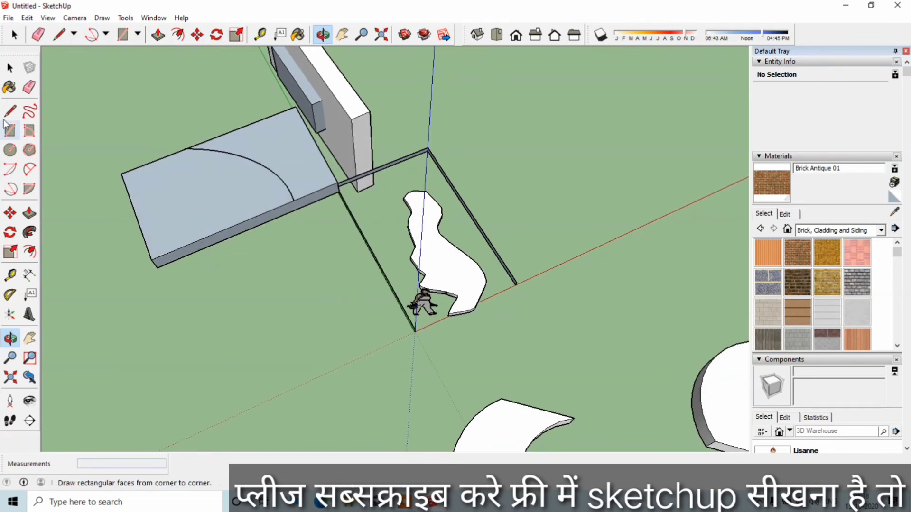
left_click(10, 68)
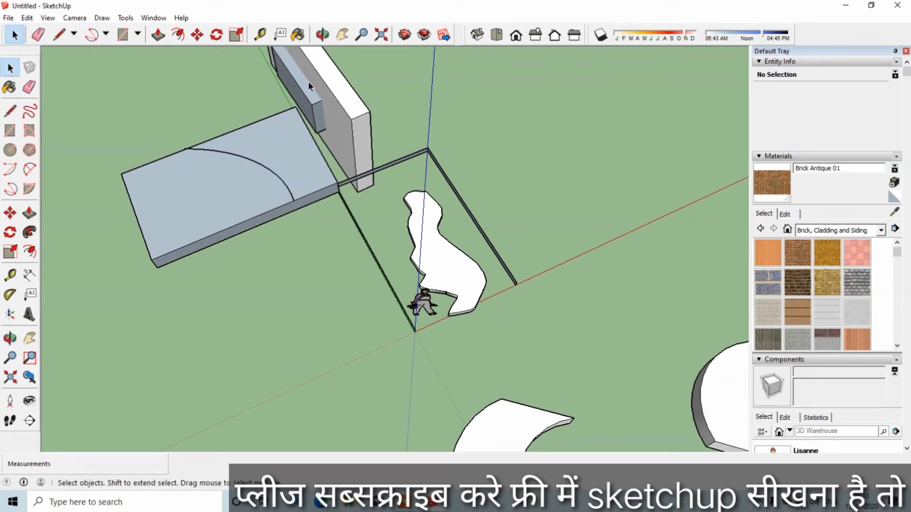
left_click(294, 89)
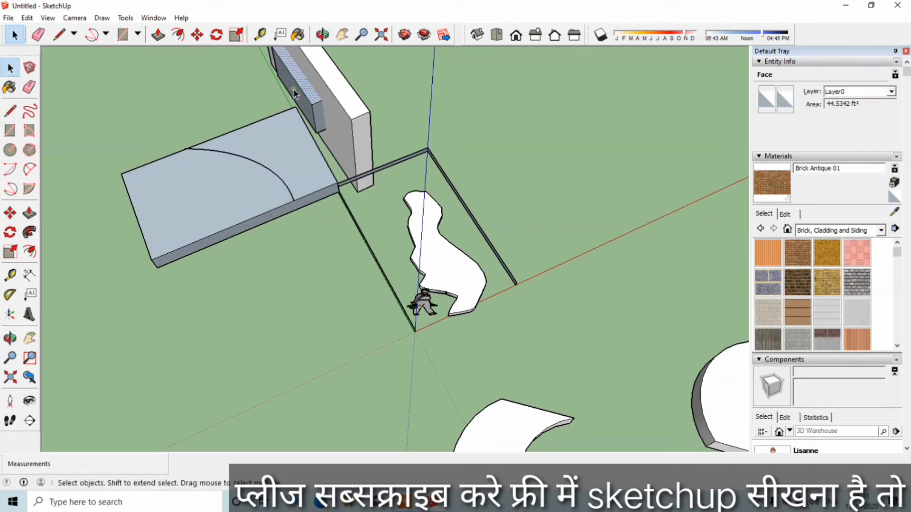
key("Delete")
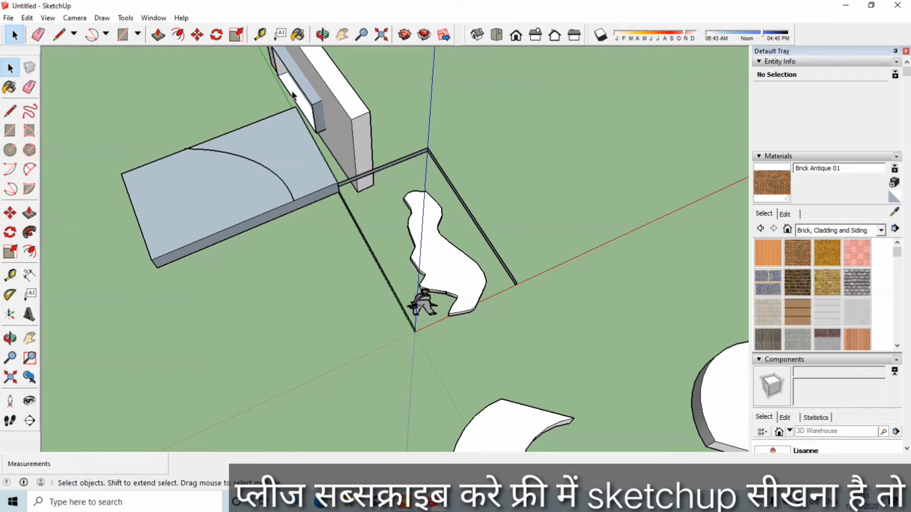
left_click(318, 109)
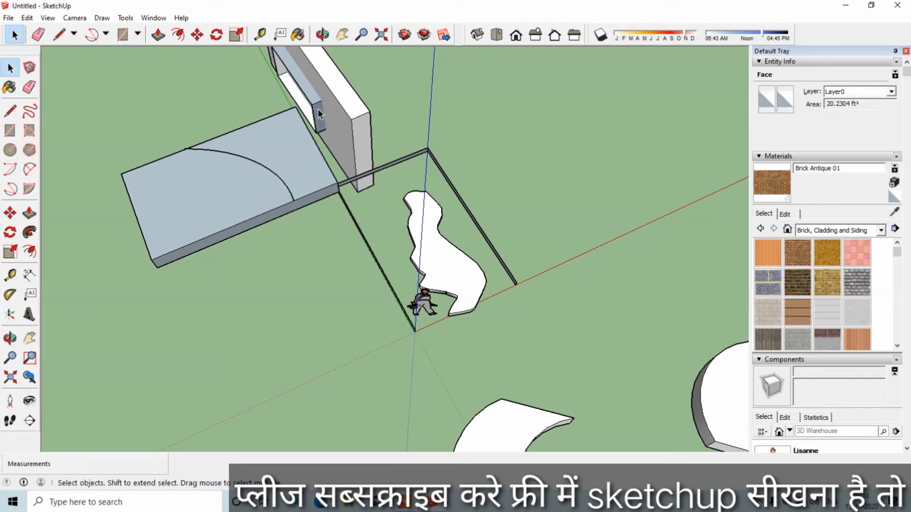
key("Delete")
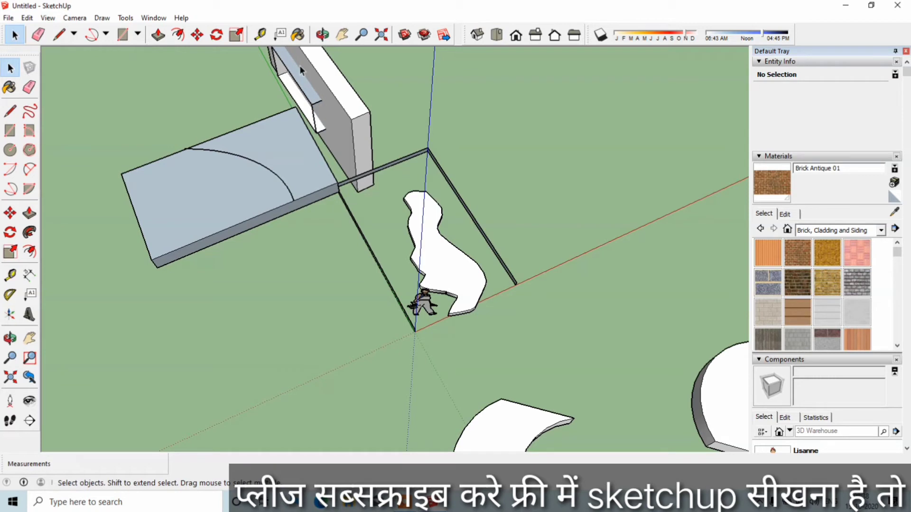
left_click(291, 89)
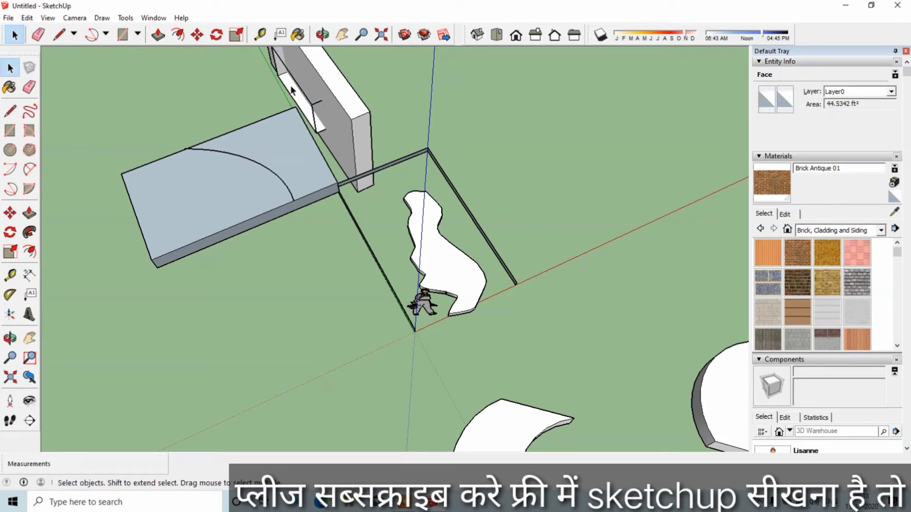
key("Delete")
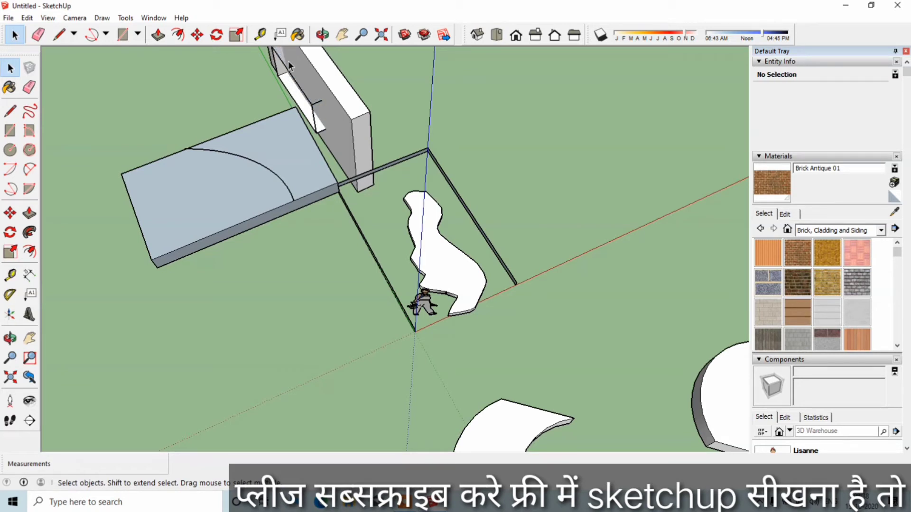
- Delete the leftover edges beside the wall, erase the strip edge, and orbit back to a side view
left_click_drag(243, 86, 244, 86)
key("Delete")
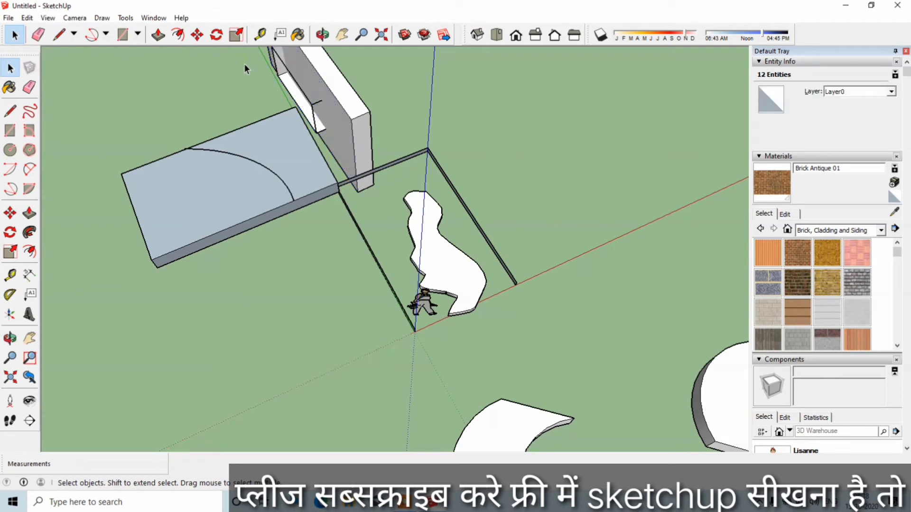
left_click(29, 86)
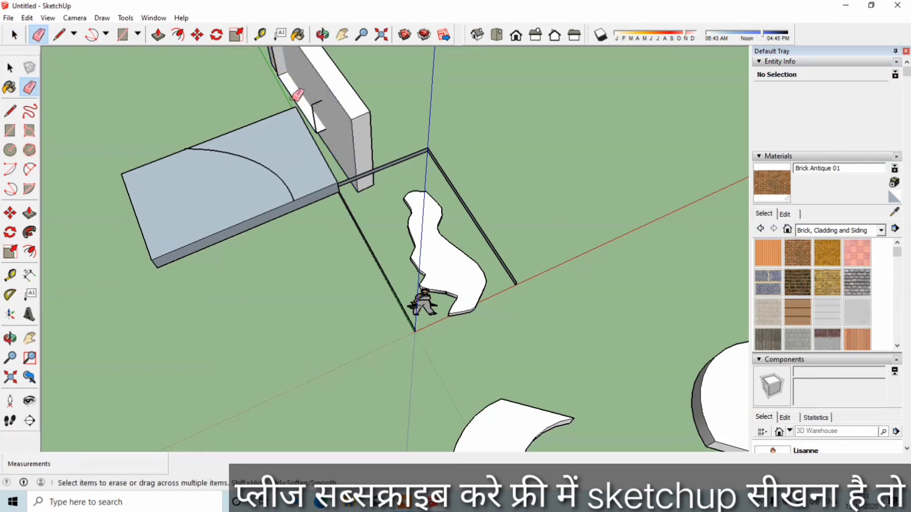
left_click(293, 96)
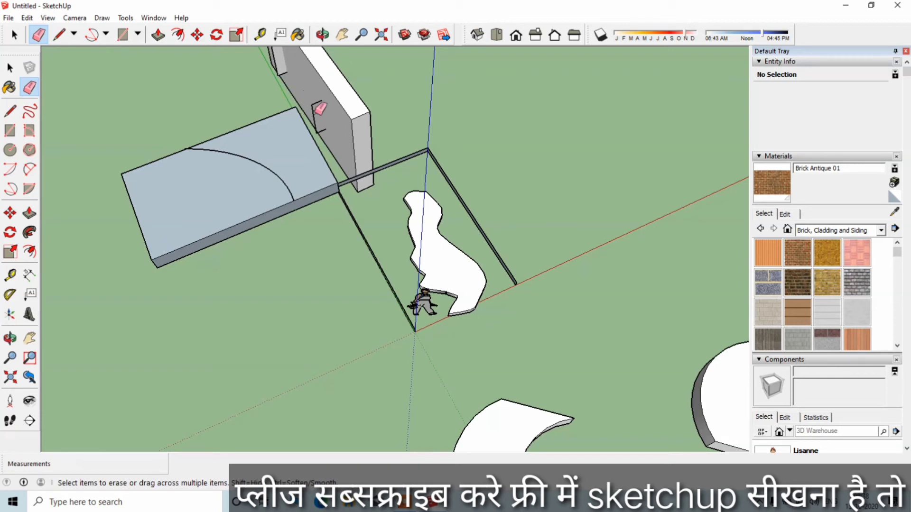
scroll(321, 98, "down", 2)
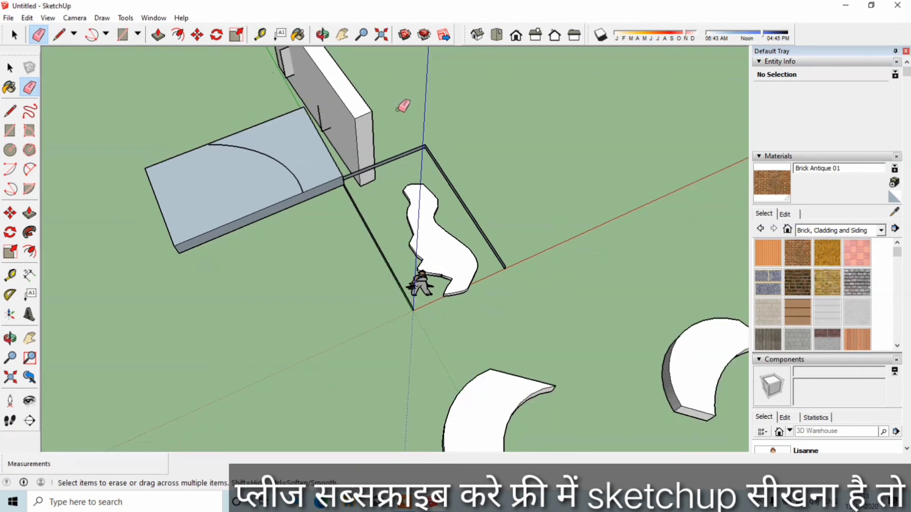
scroll(400, 103, "down", 1)
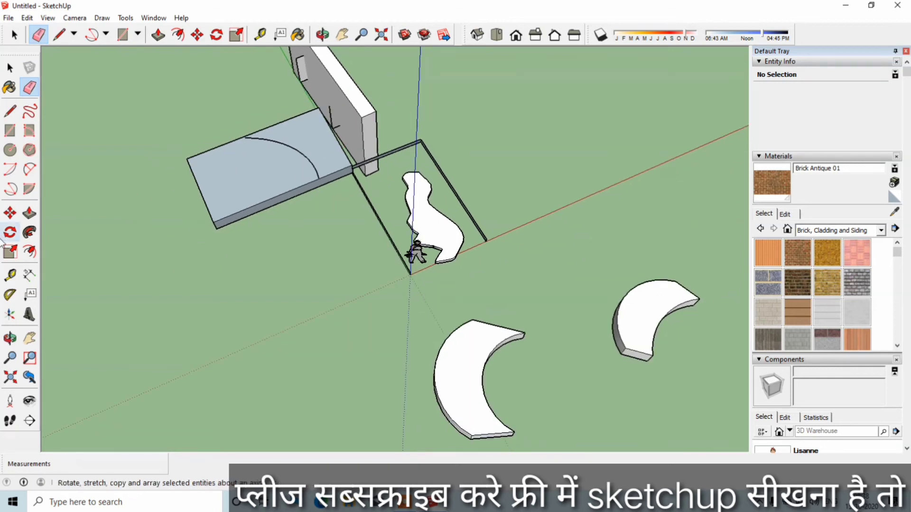
left_click(10, 339)
mouse_move(91, 305)
left_mouse_down()
mouse_move(282, 237)
mouse_move(99, 117)
left_mouse_up()
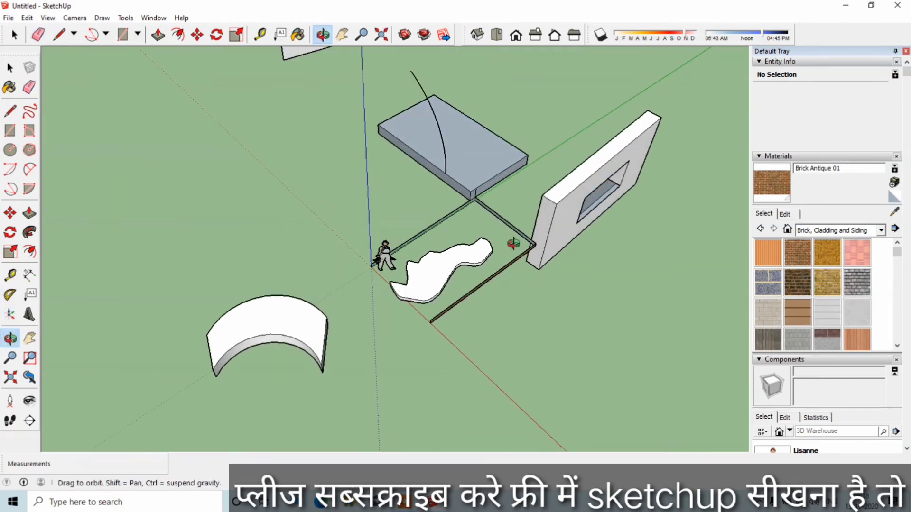
mouse_move(512, 243)
left_mouse_down()
mouse_move(603, 211)
mouse_move(606, 197)
mouse_move(620, 240)
left_mouse_up()
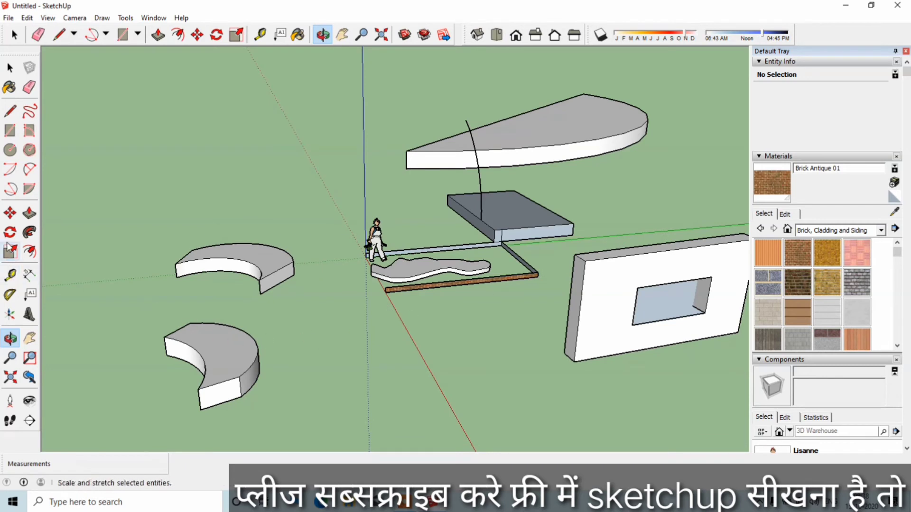
- Draw a narrow pie wedge at the upper left and extrude it into a solid
left_click(29, 196)
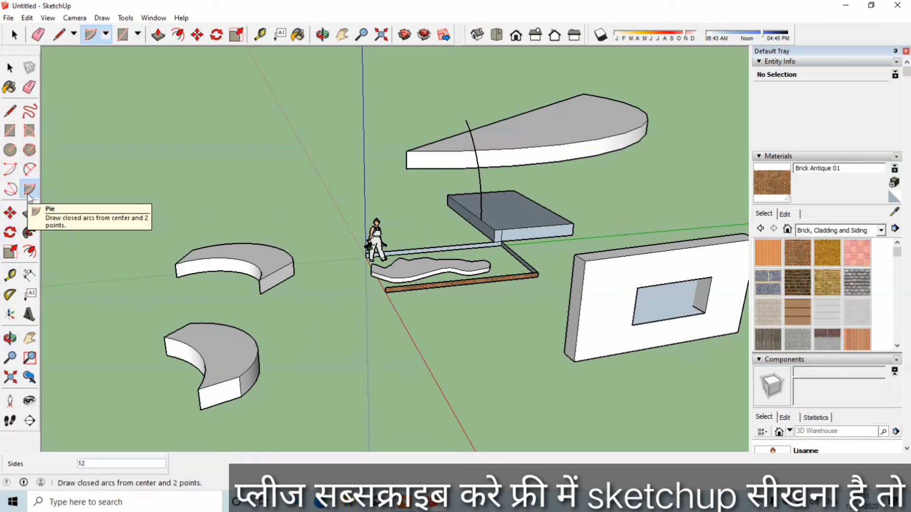
left_click(111, 113)
left_click(147, 176)
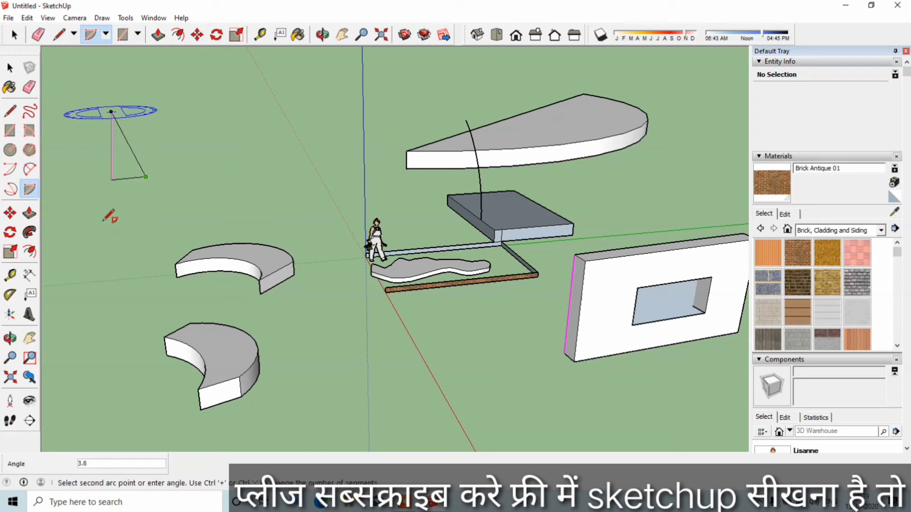
left_click(76, 180)
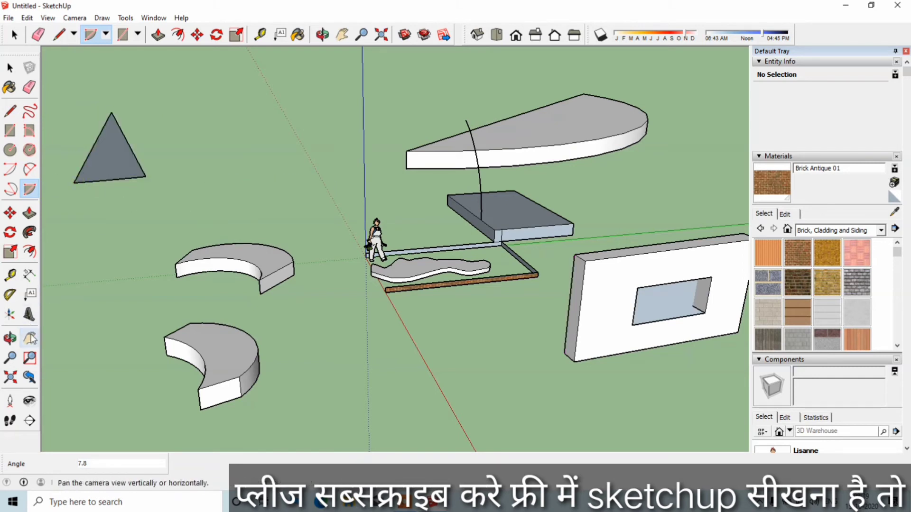
left_click(29, 213)
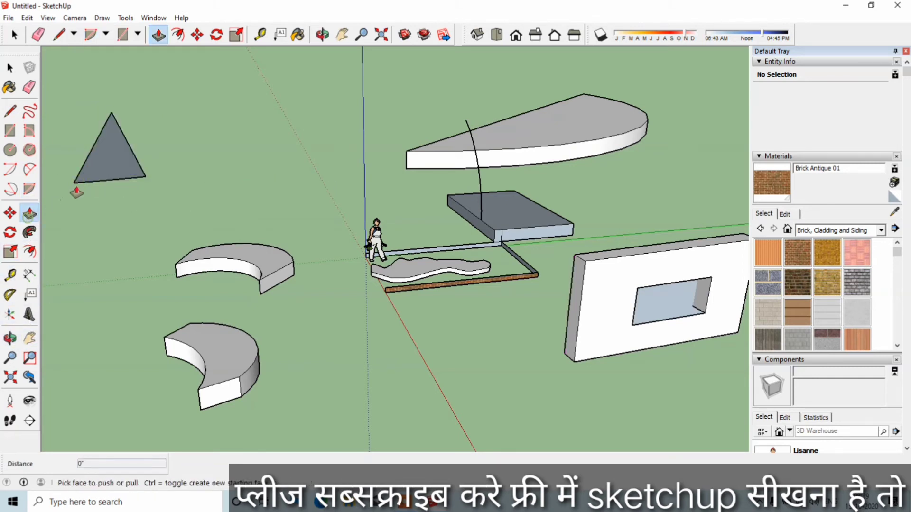
left_click(98, 155)
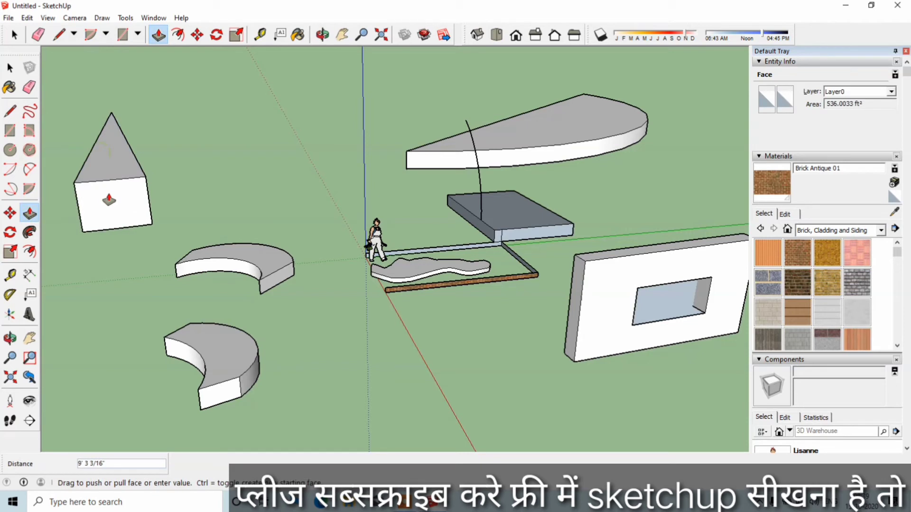
left_click(123, 167)
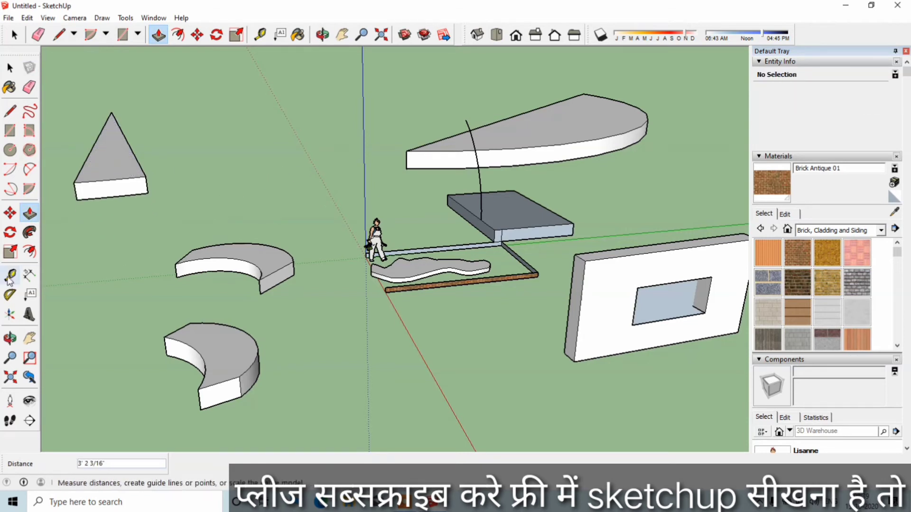
- Move the wedge block's top face up about 2' 2 5/16"
left_click(11, 213)
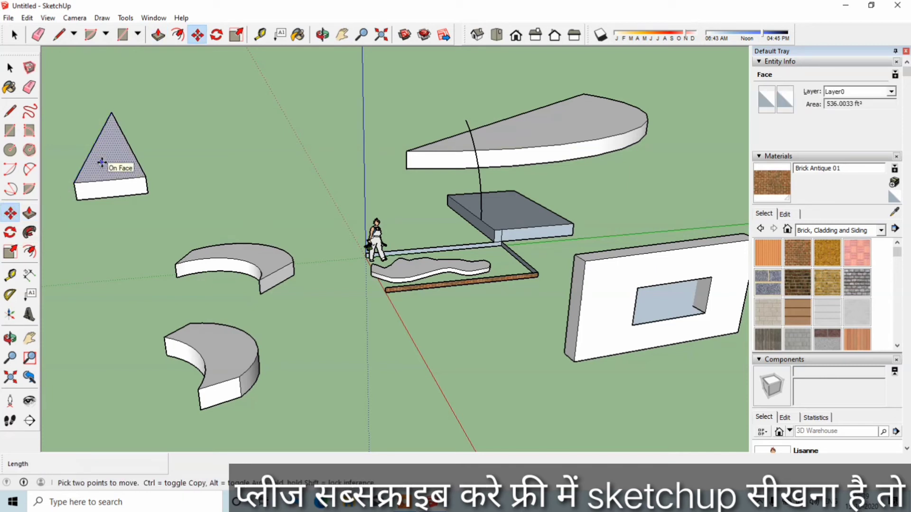
left_click(129, 160)
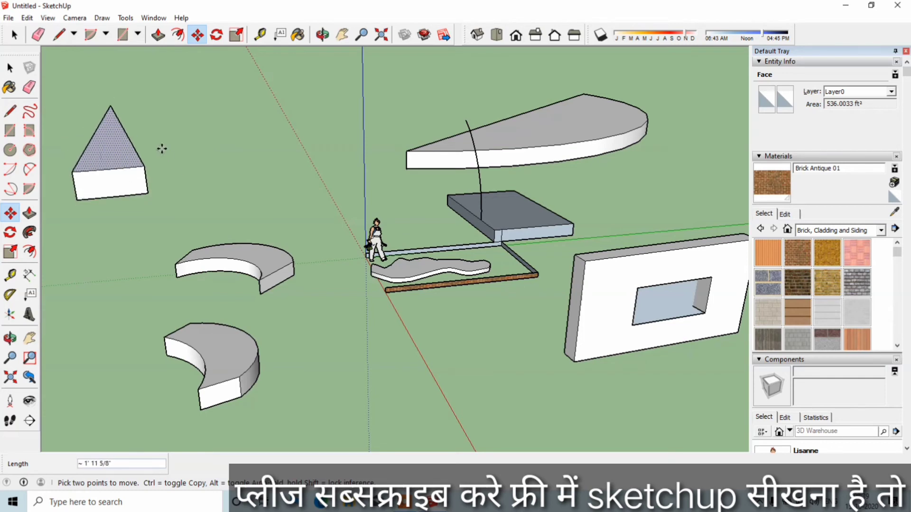
left_click(162, 149)
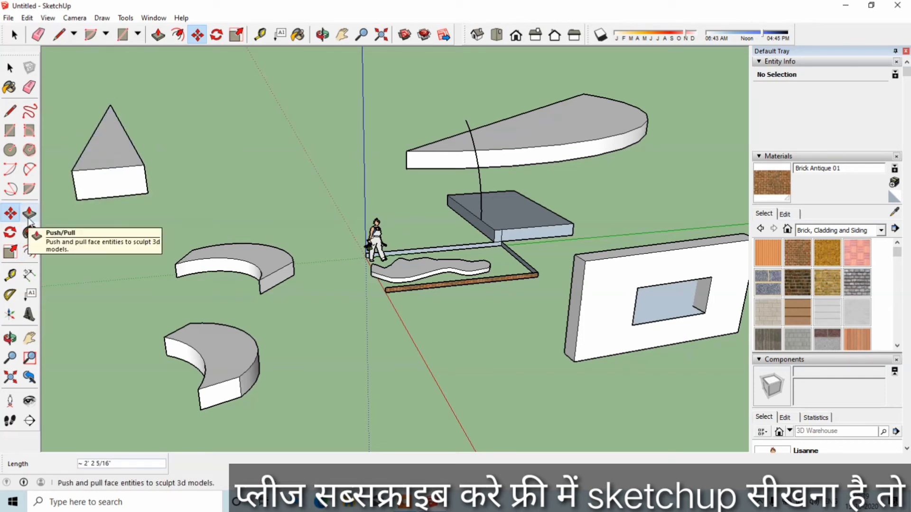
- Rotate the upper curved arc slab about 38.2°
left_click(10, 232)
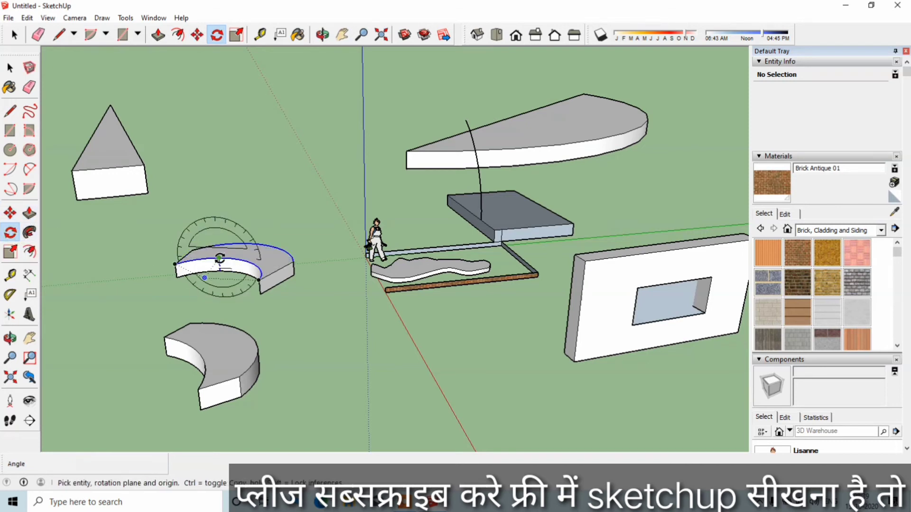
left_click(219, 259)
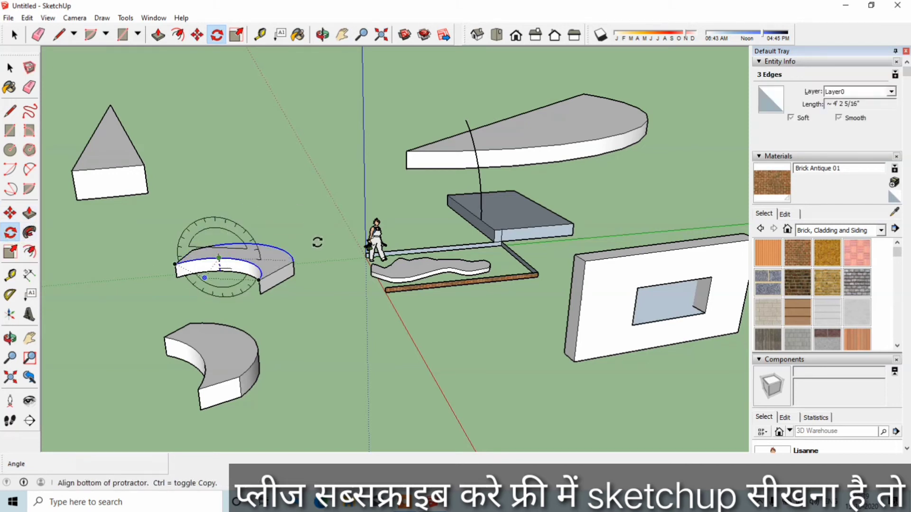
left_click(248, 310)
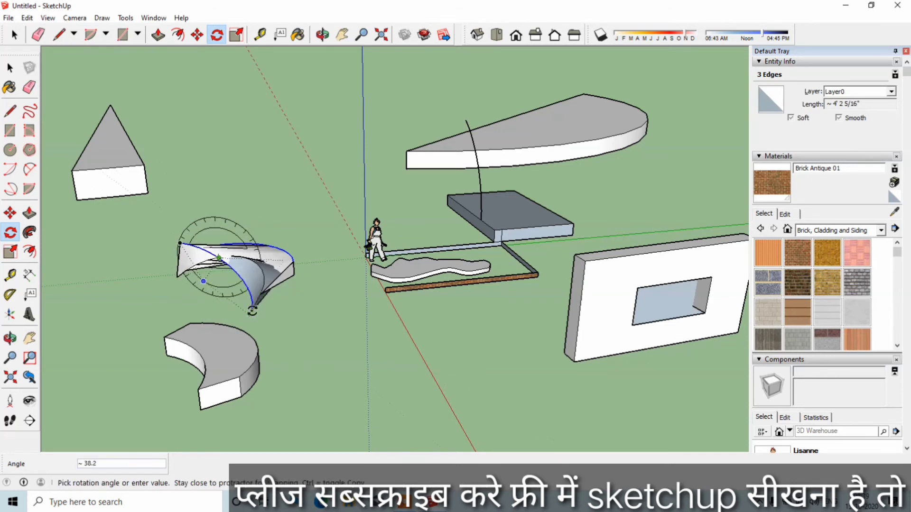
left_click(254, 308)
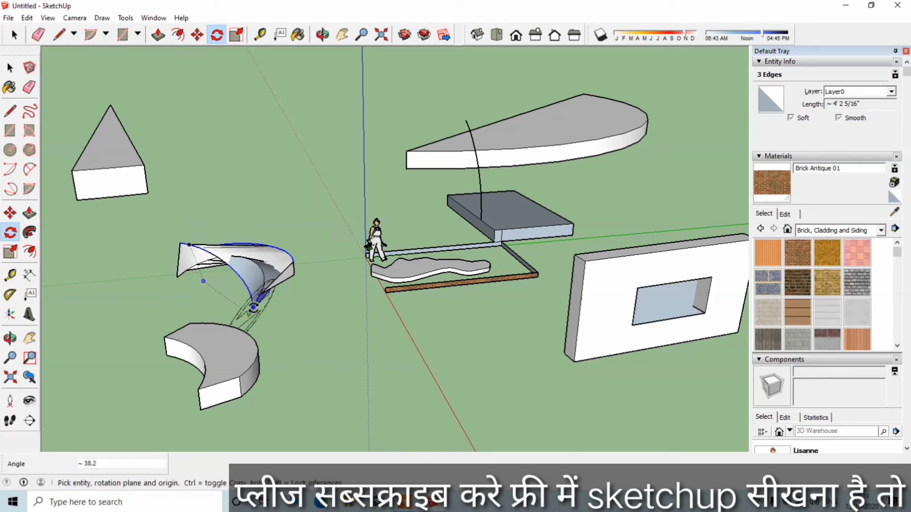
- Rotate the lower crescent 90° onto its edge
left_click(201, 353)
left_click(127, 314)
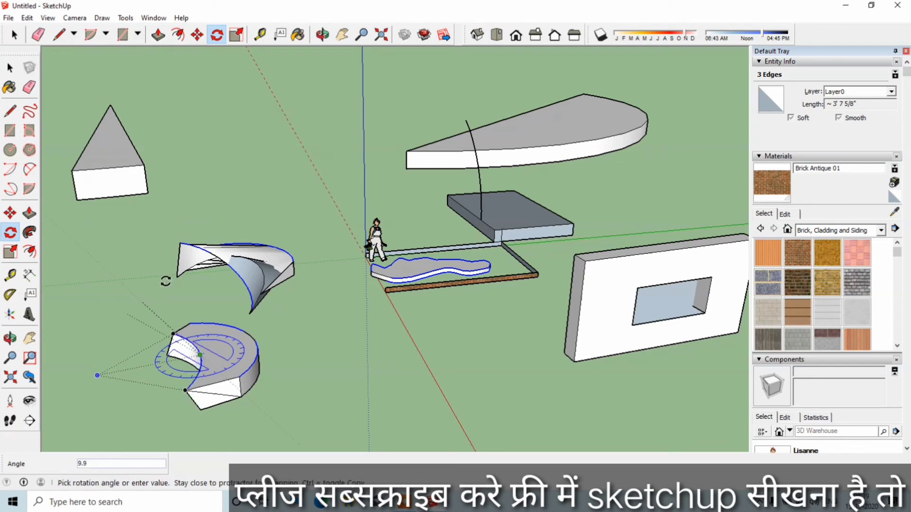
left_click(138, 364)
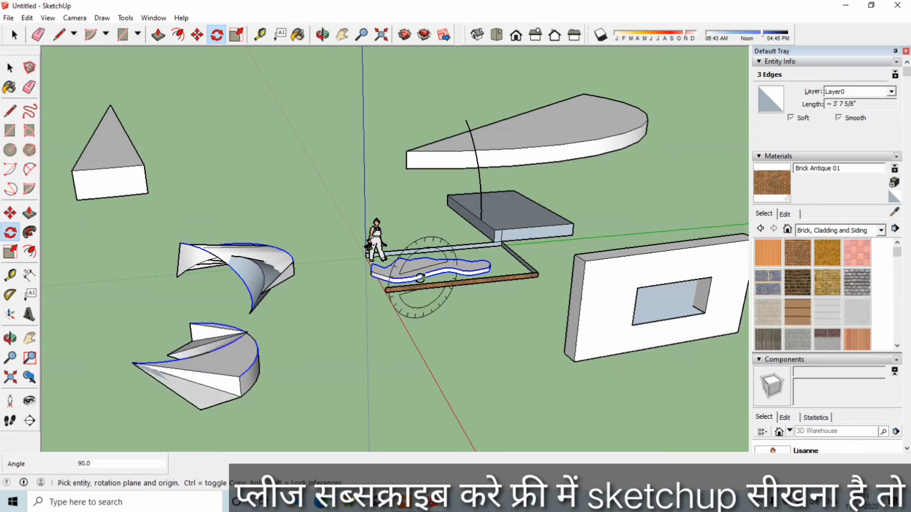
- Sweep the floating half-disc face with Follow Me into a dome-like shell, abandoning a pyramid attempt
left_click(30, 233)
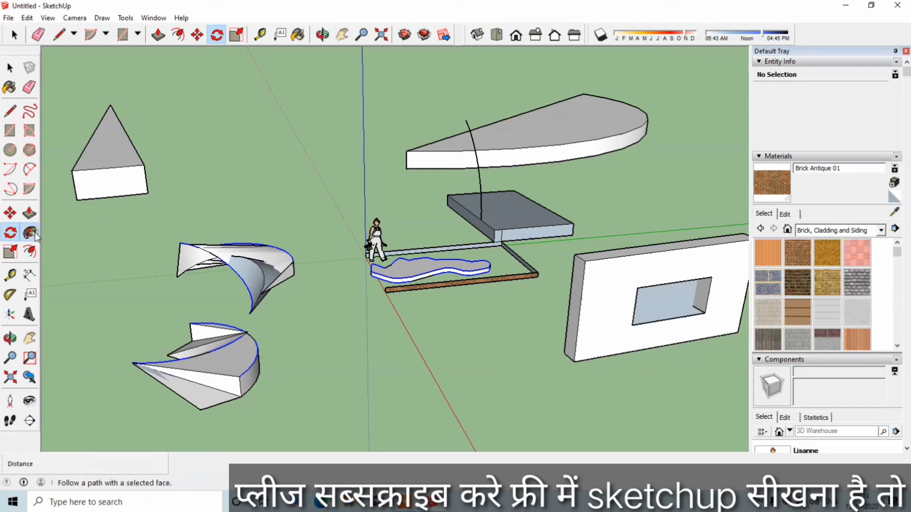
left_click(106, 156)
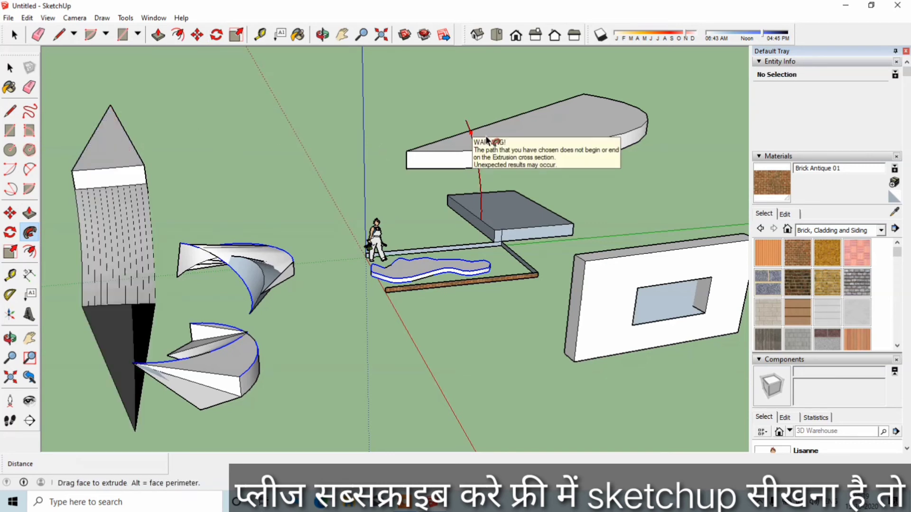
left_click(465, 125)
left_click(550, 115)
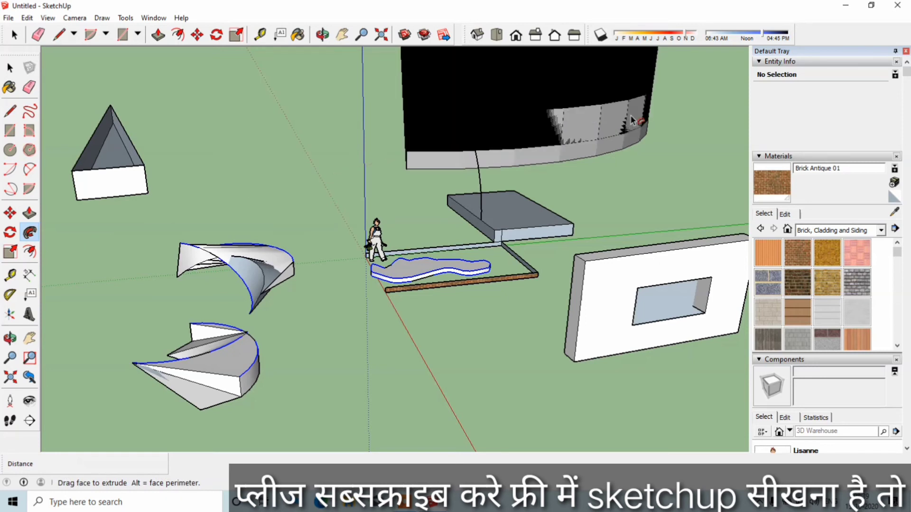
left_click(423, 174)
scroll(256, 266, "down", 3)
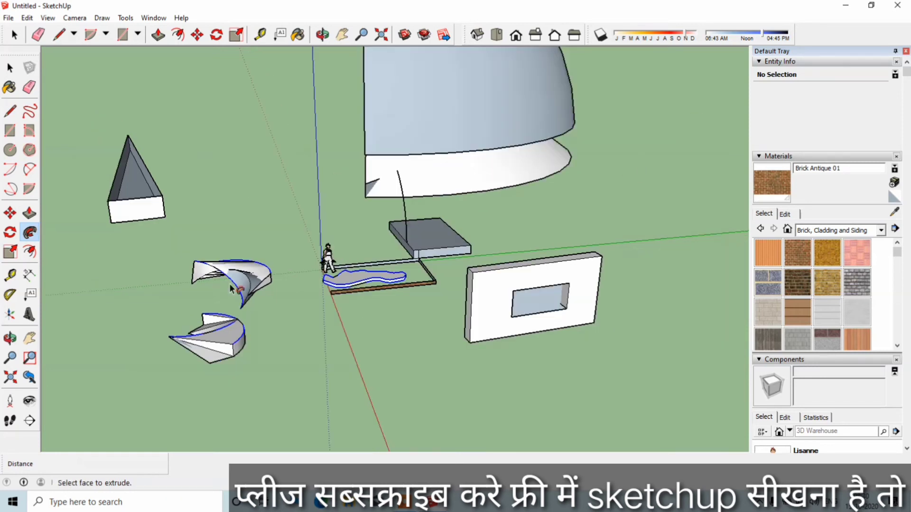
scroll(256, 266, "down", 5)
scroll(256, 266, "down", 2)
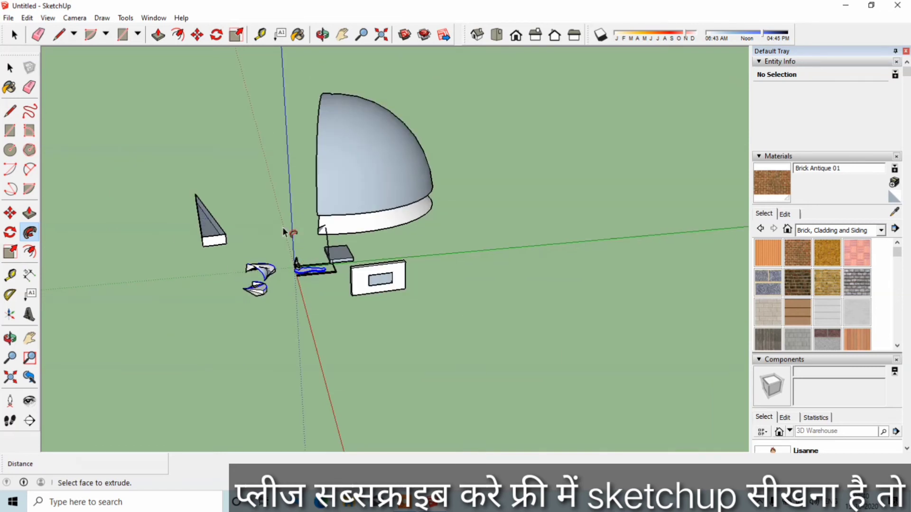
scroll(283, 227, "up", 2)
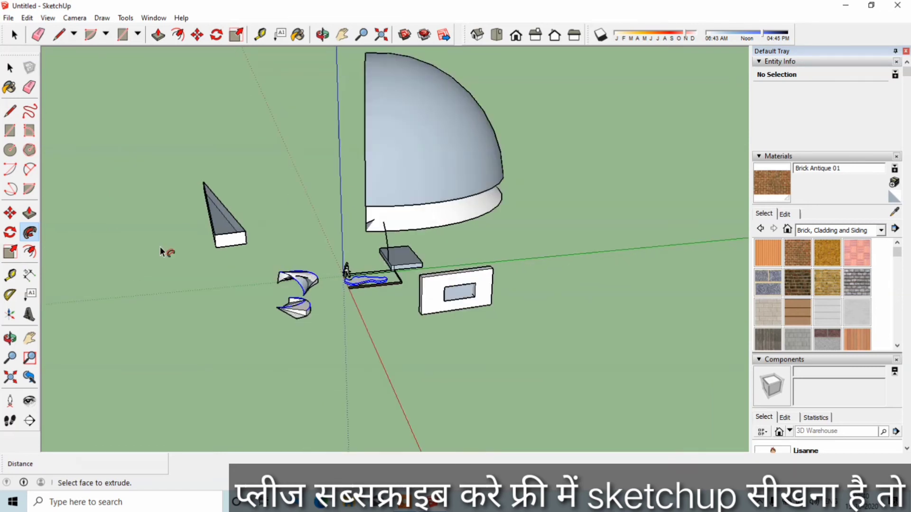
- Scale the wall panel rightward, growing its face from 315.3423 to 696.1592 ft²
left_click(11, 252)
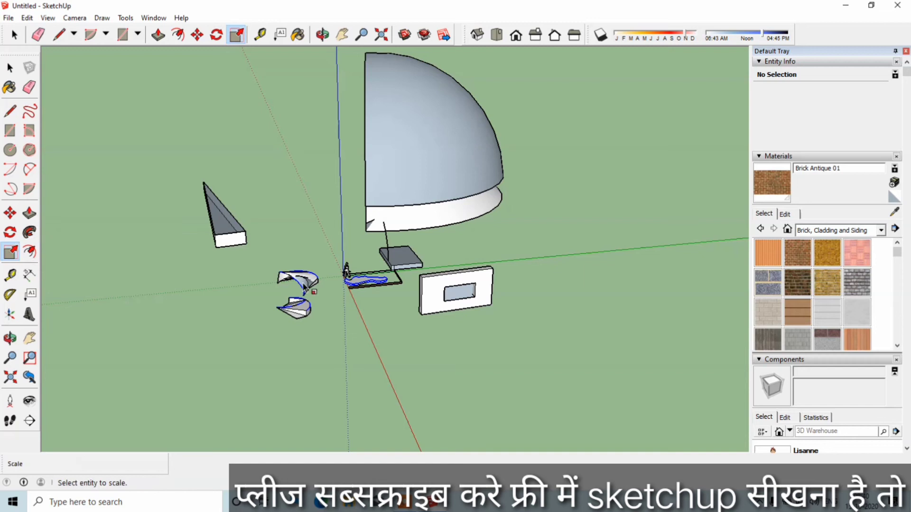
left_click(430, 288)
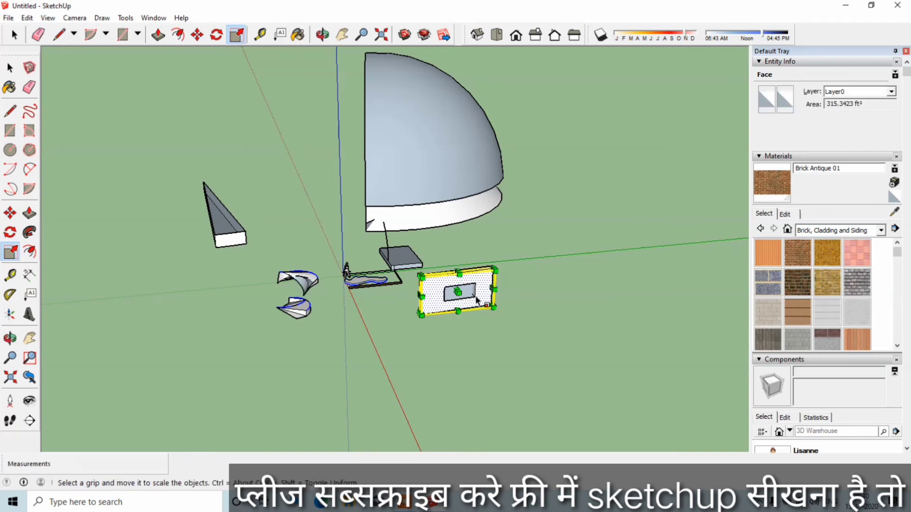
left_click_drag(493, 305, 567, 272)
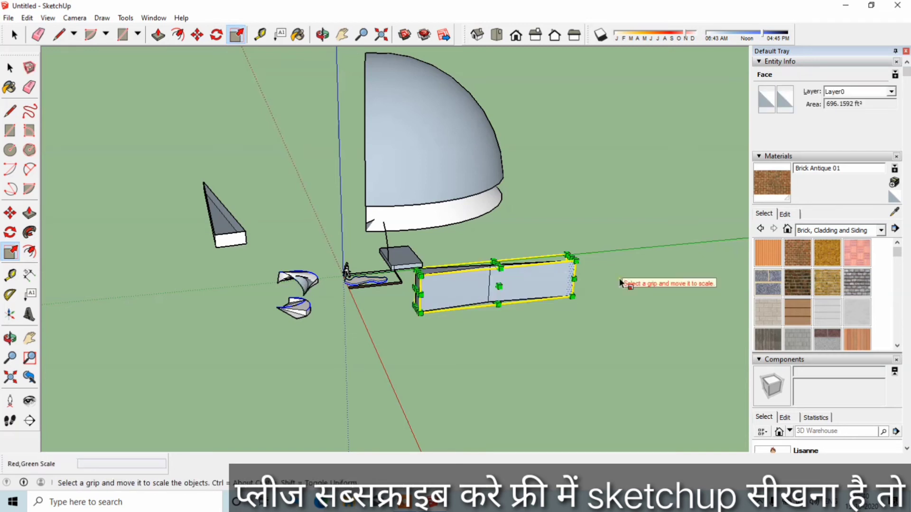
left_click(11, 277)
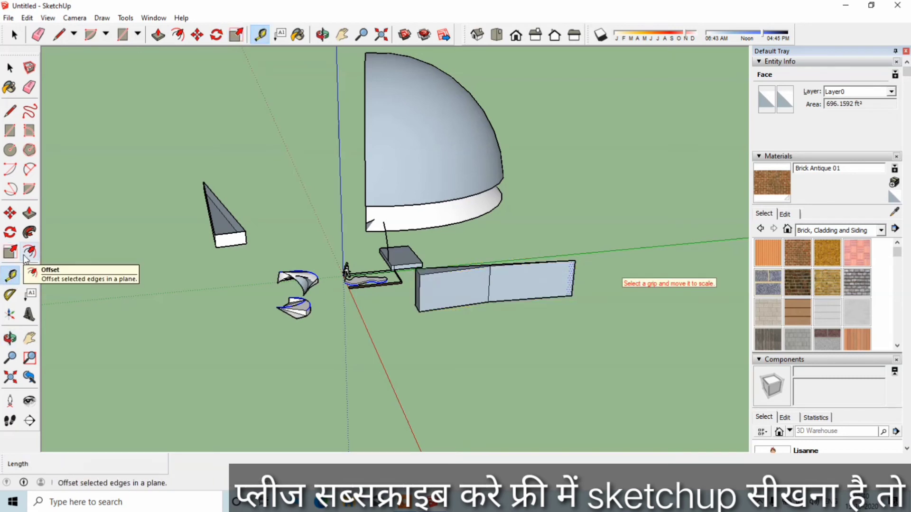
left_click(12, 132)
- Draw a grey rectangle at the upper left, then cancel an unwanted offset on it
left_click(81, 107)
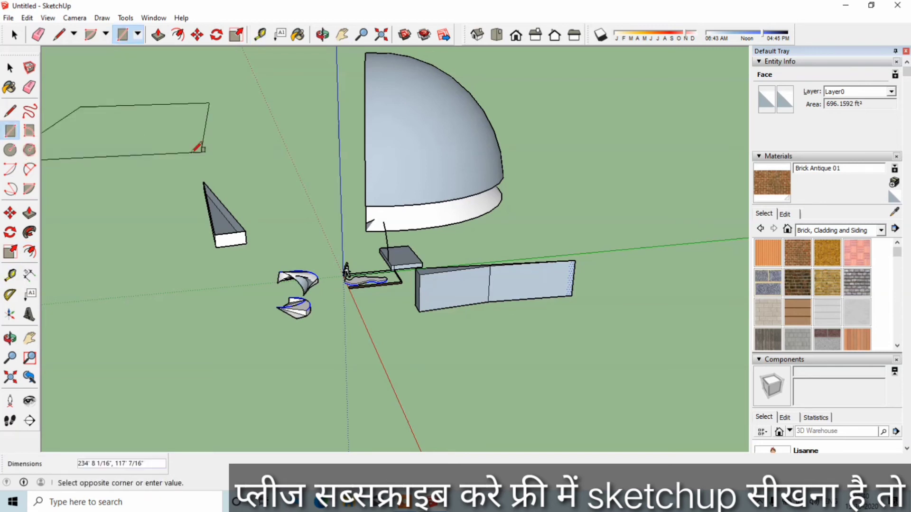
left_click(131, 151)
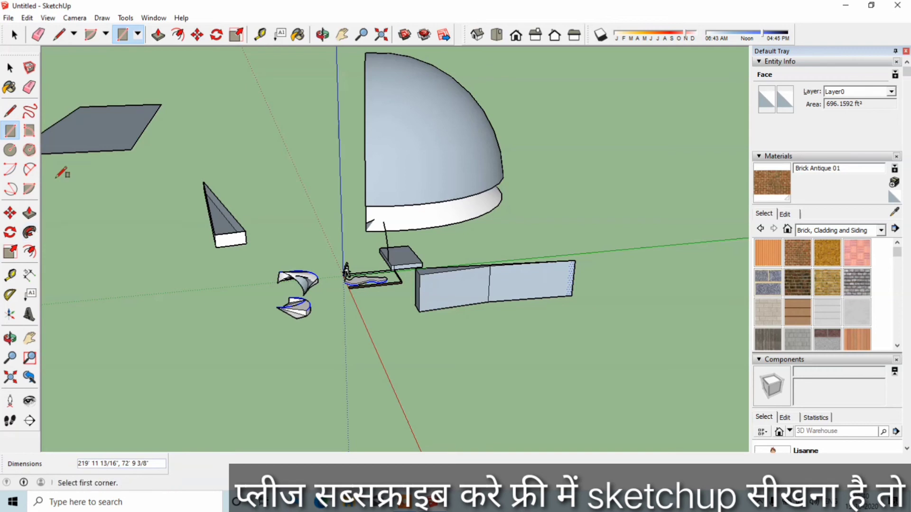
left_click(29, 252)
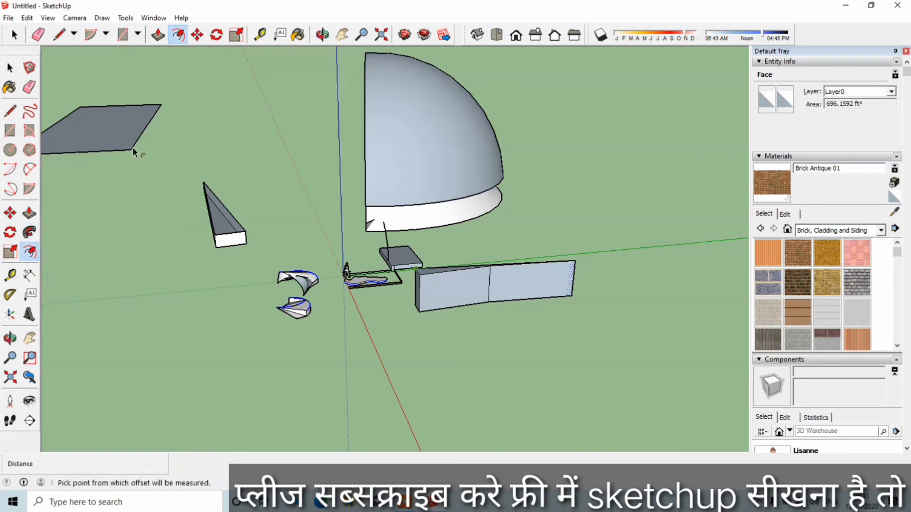
left_click(132, 147)
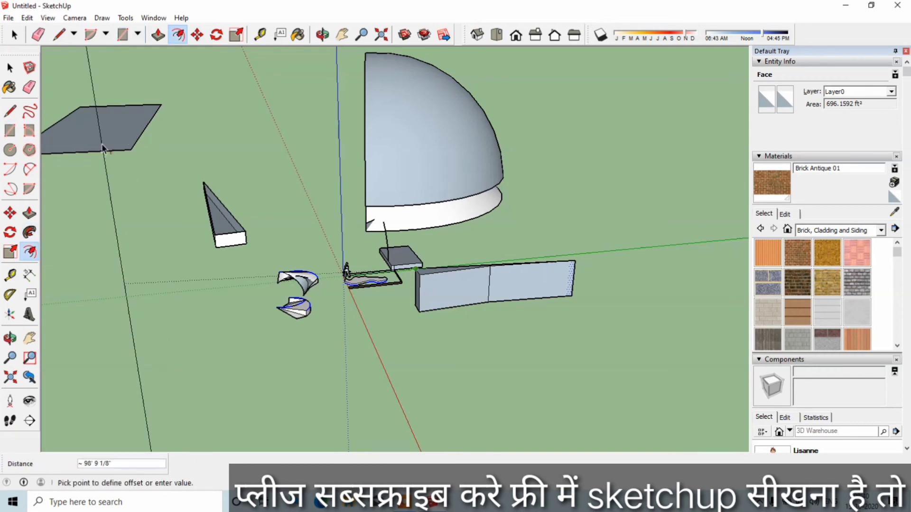
key("Escape")
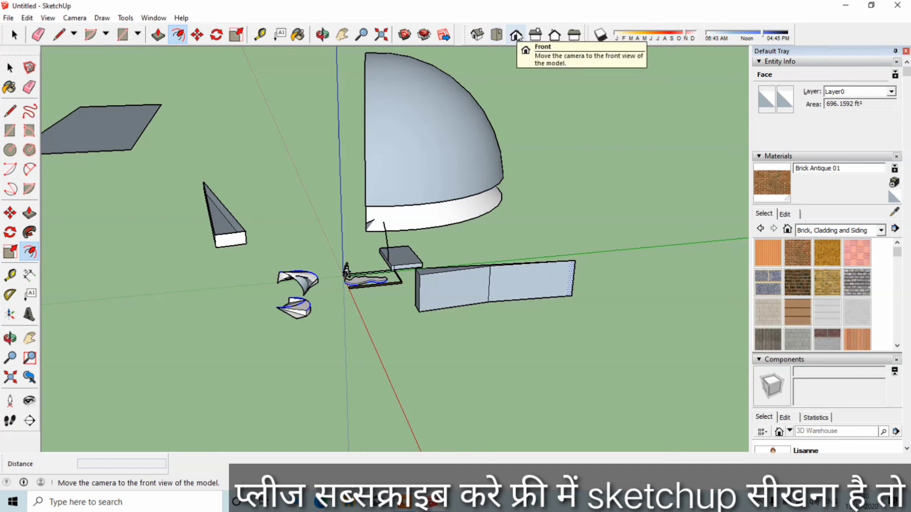
- Switch to Top view and draw a square face at the left of the scene
left_click(498, 36)
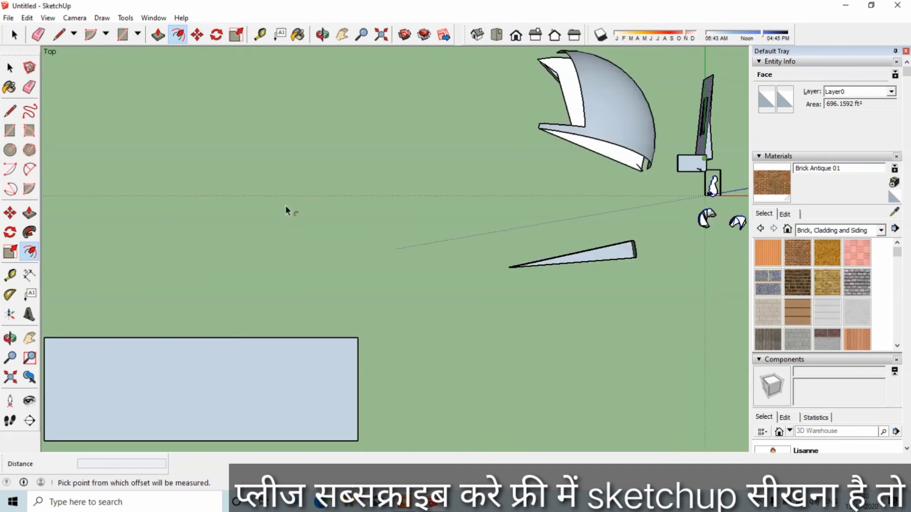
scroll(285, 209, "down", 3)
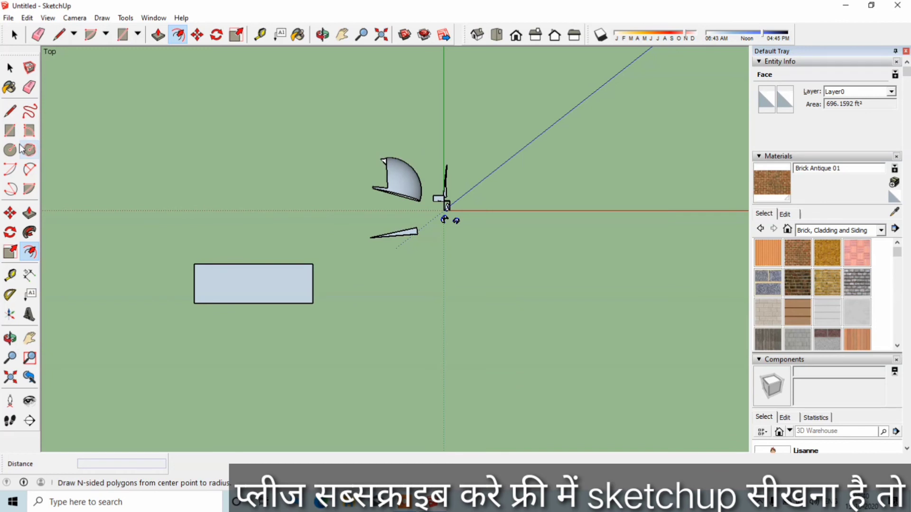
key("r")
left_click(104, 116)
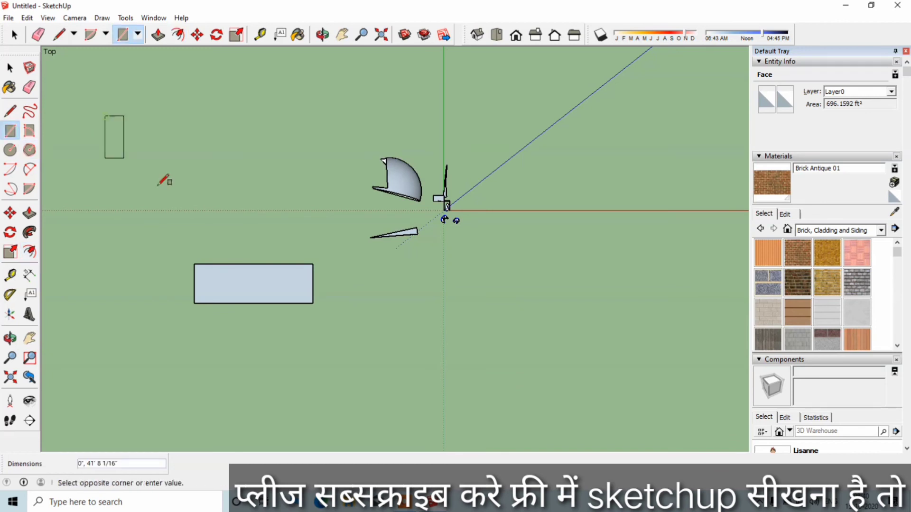
left_click(213, 211)
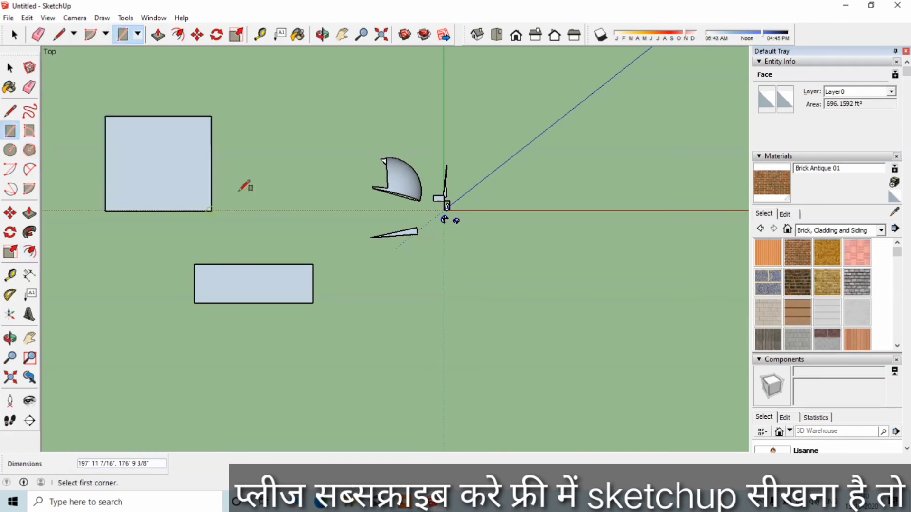
- Offset the square's edges inward twice, creating two nested inner outlines
left_click(31, 251)
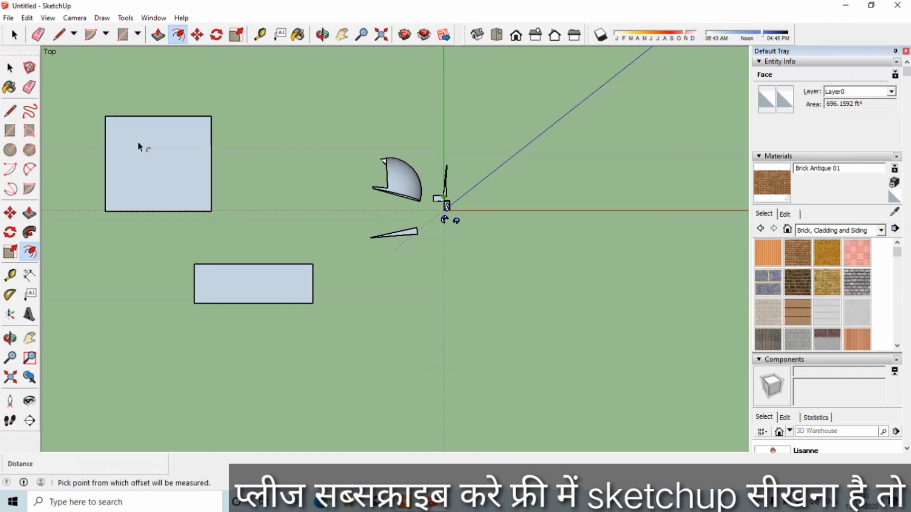
left_click(177, 127)
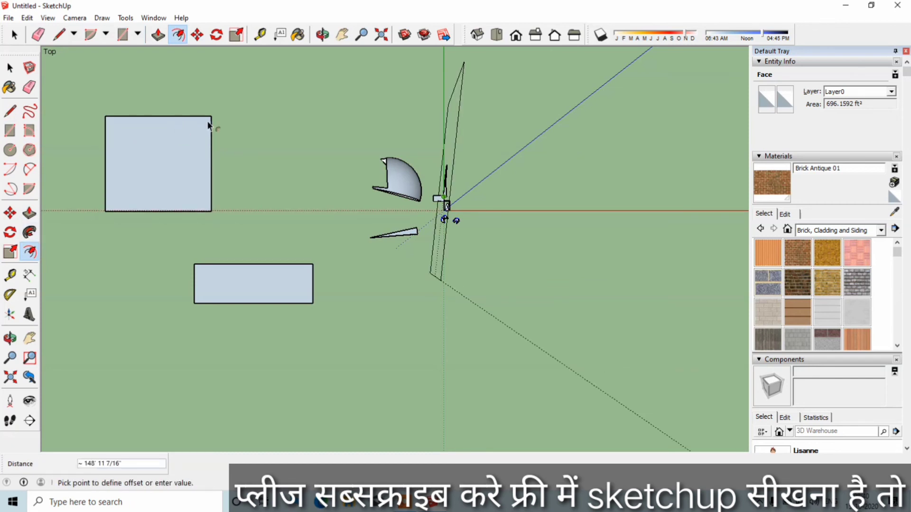
left_click(242, 141)
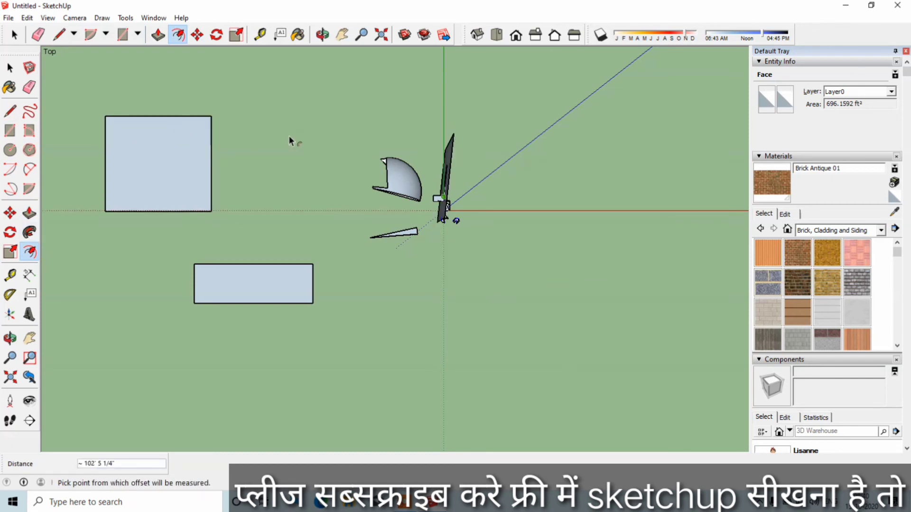
key("Escape")
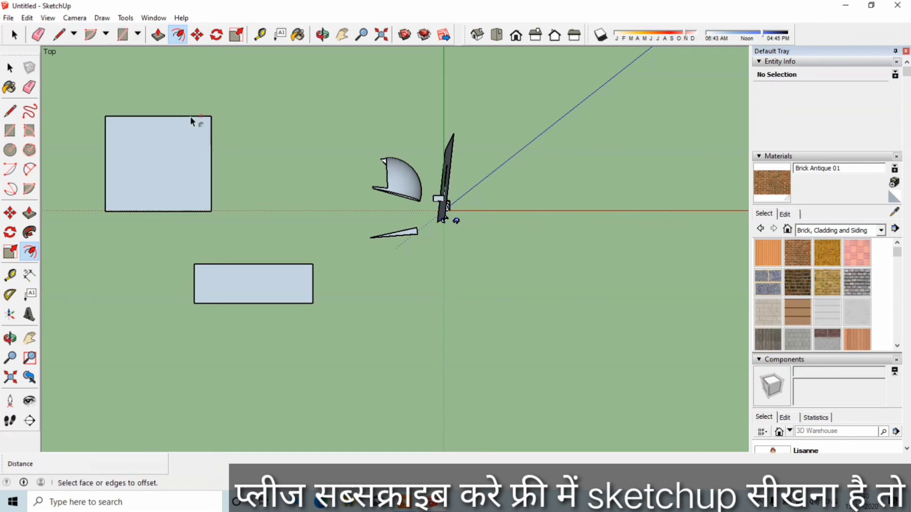
left_click(176, 155)
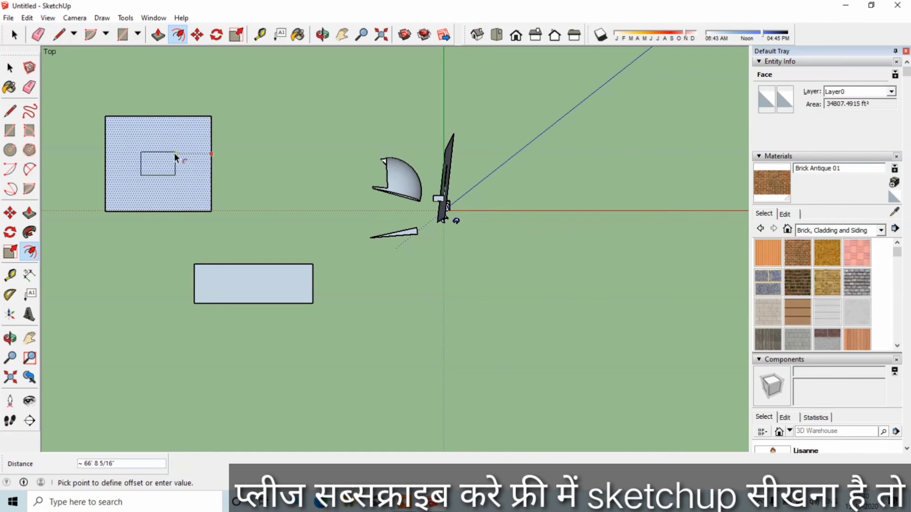
left_click(174, 154)
left_click(194, 163)
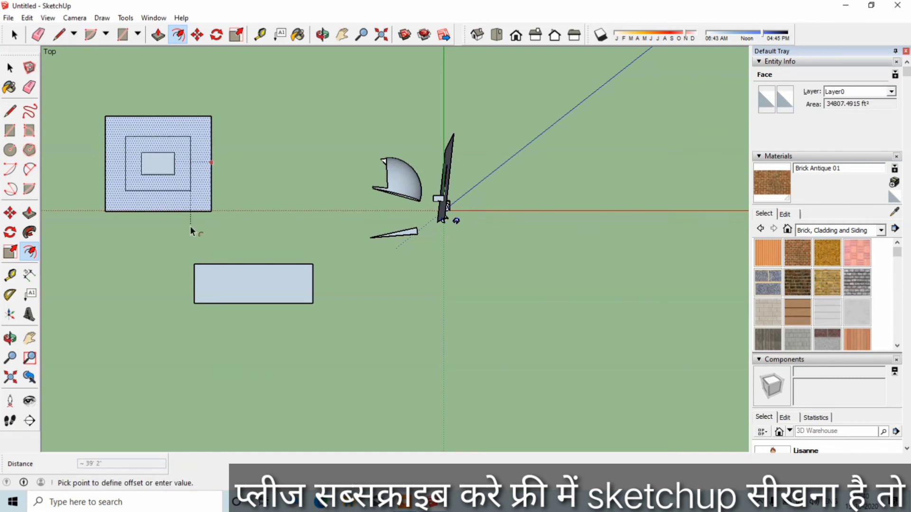
left_click(189, 199)
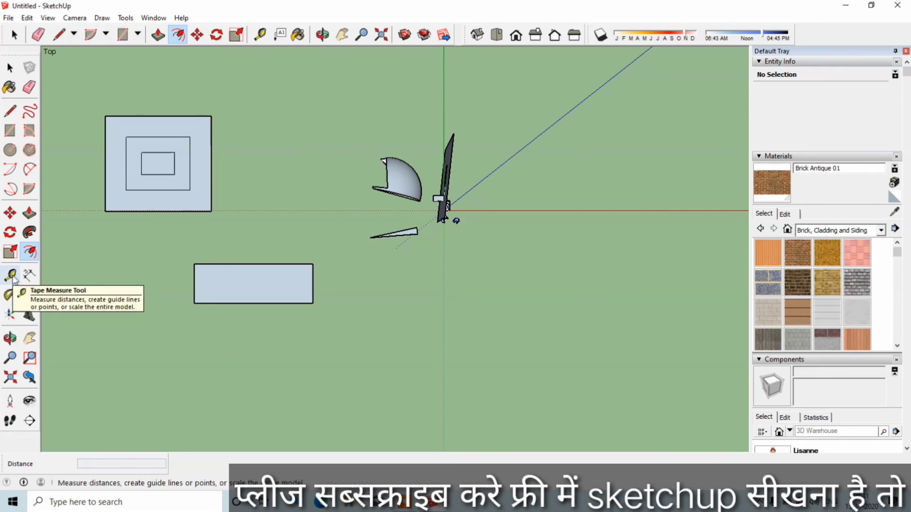
- Place a Tape Measure guide point on the innermost rectangle's top edge
left_click(11, 275)
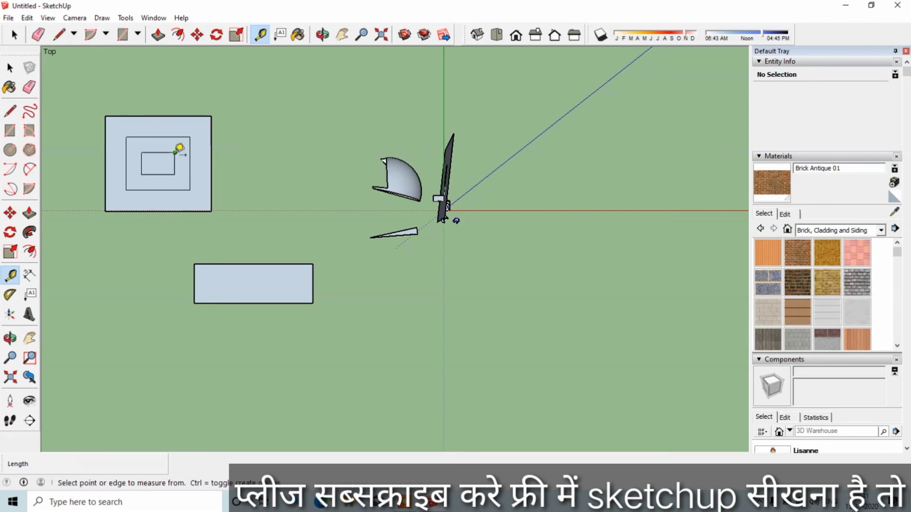
left_click(174, 149)
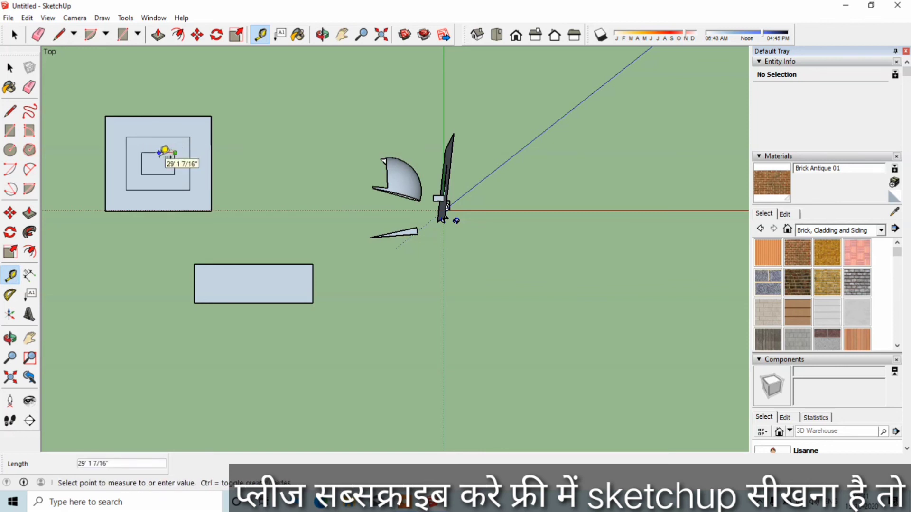
left_click(175, 164)
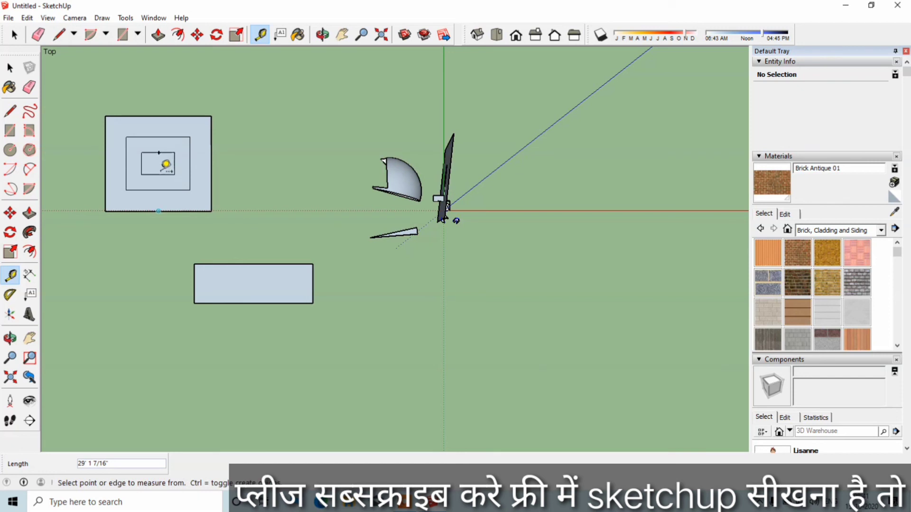
- Draw a vertical edge down from the guide point, splitting the inner rectangle in two
left_click(16, 111)
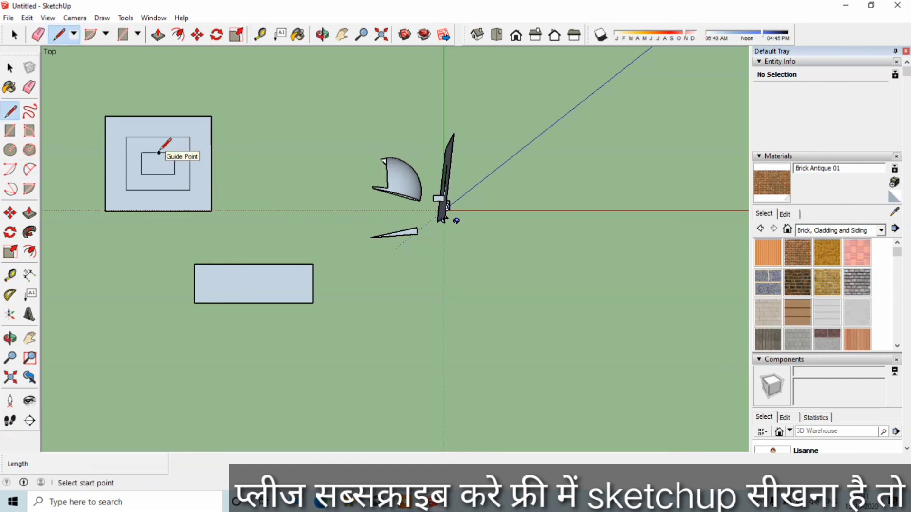
left_click(159, 153)
left_click(159, 174)
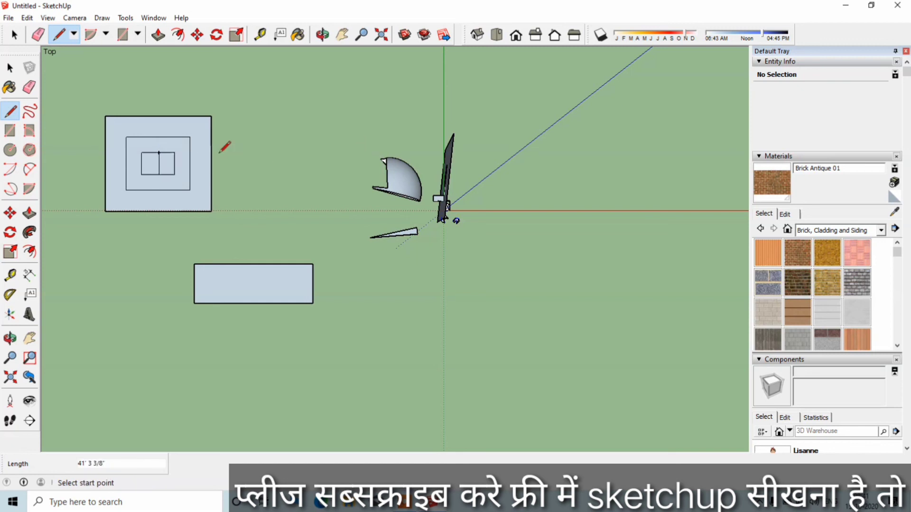
left_click(32, 275)
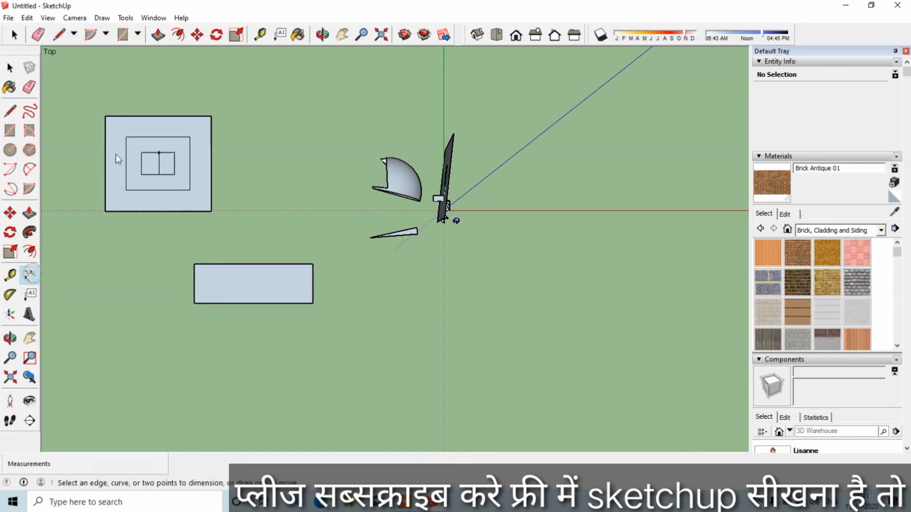
- Add a 196' 10 3/4" dimension above the large square's top edge
left_click(104, 116)
left_click(211, 116)
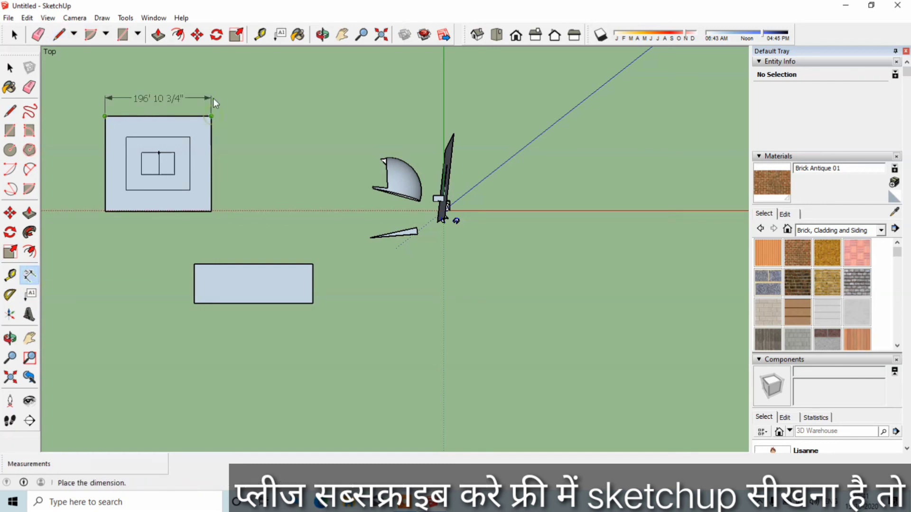
left_click(214, 103)
scroll(101, 259, "up", 2)
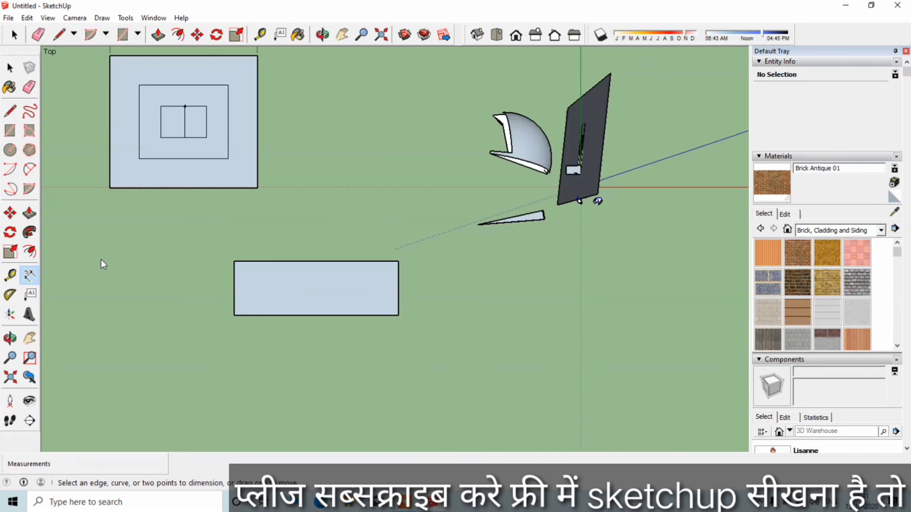
scroll(142, 195, "up", 1)
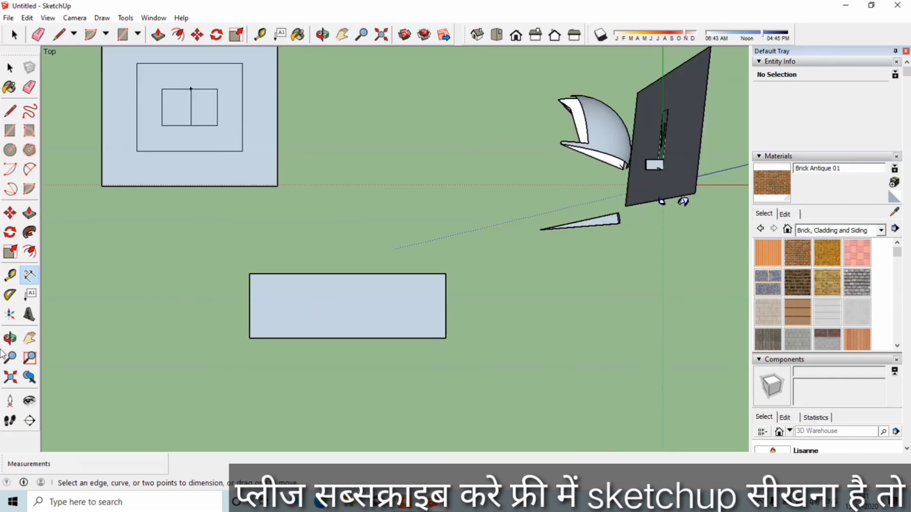
key("h")
left_click_drag(181, 201, 194, 311)
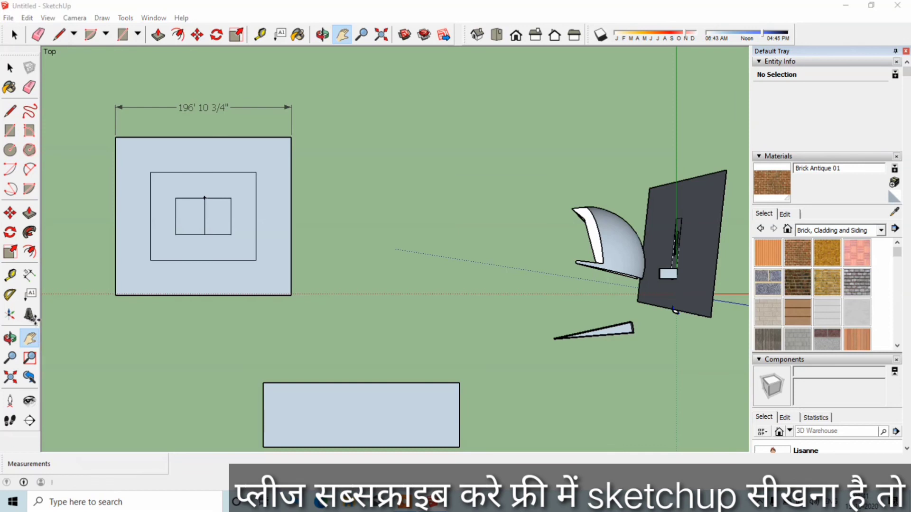
- Place two 3D text 'pk' components (Tahoma, 10" high, 1" extruded) inside the square
key("shift+t")
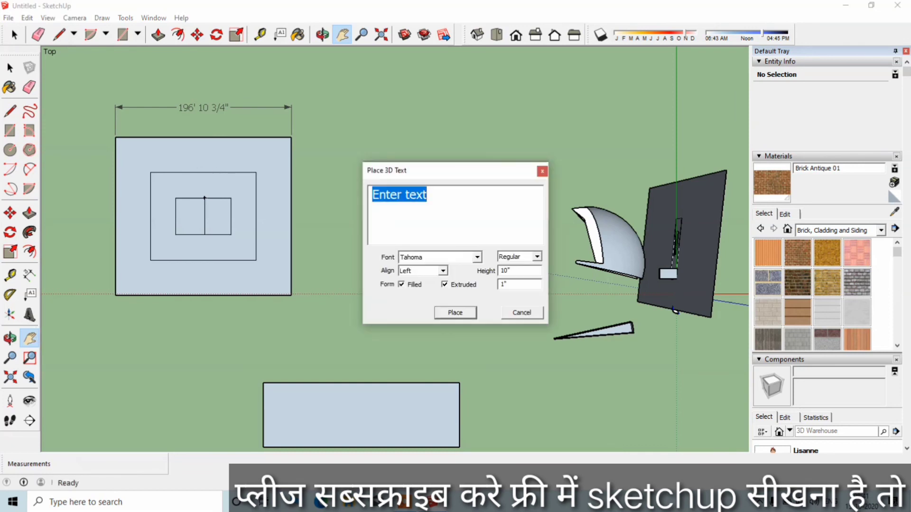
type("pk")
key("Return")
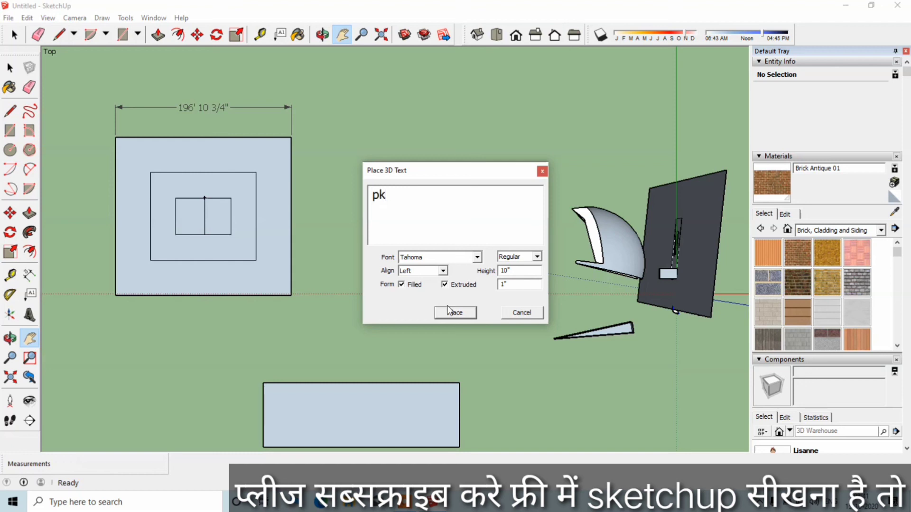
left_click(448, 312)
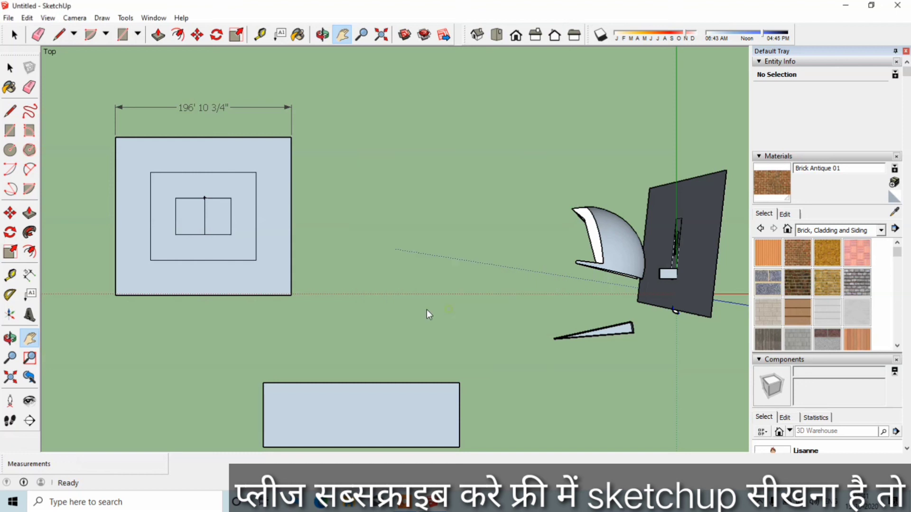
left_click(176, 150)
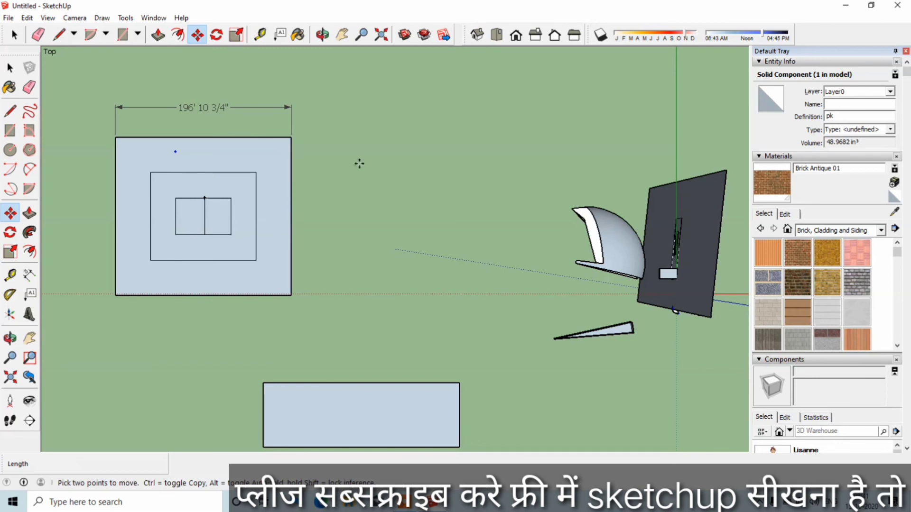
left_click(28, 314)
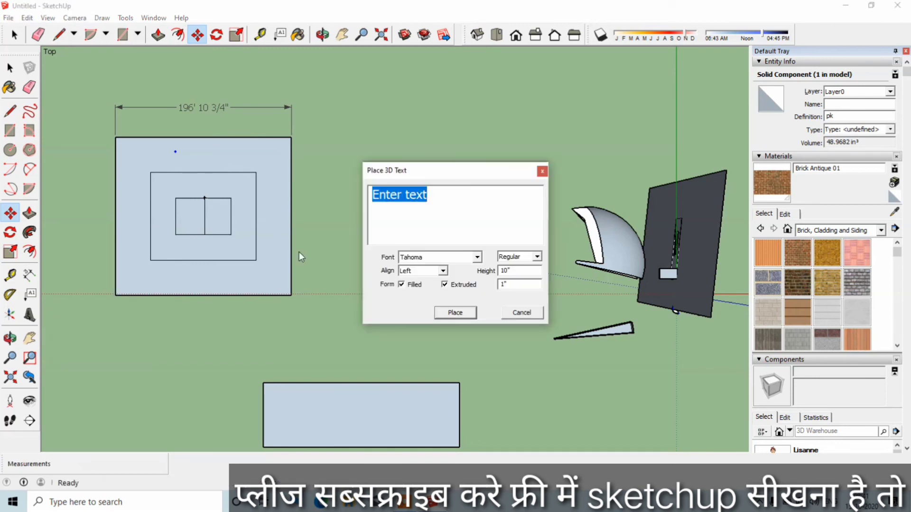
type("pk")
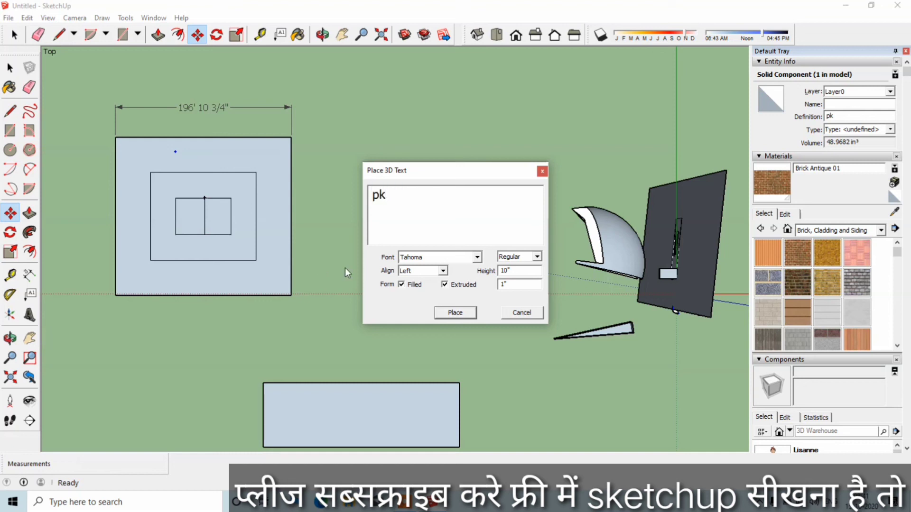
left_click(457, 314)
left_click(336, 200)
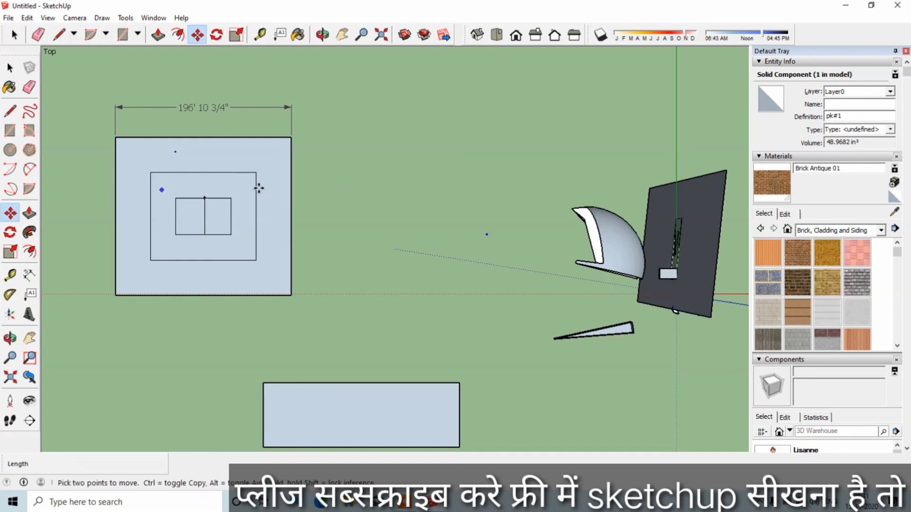
scroll(252, 199, "up", 3)
scroll(126, 178, "up", 3)
scroll(124, 171, "up", 2)
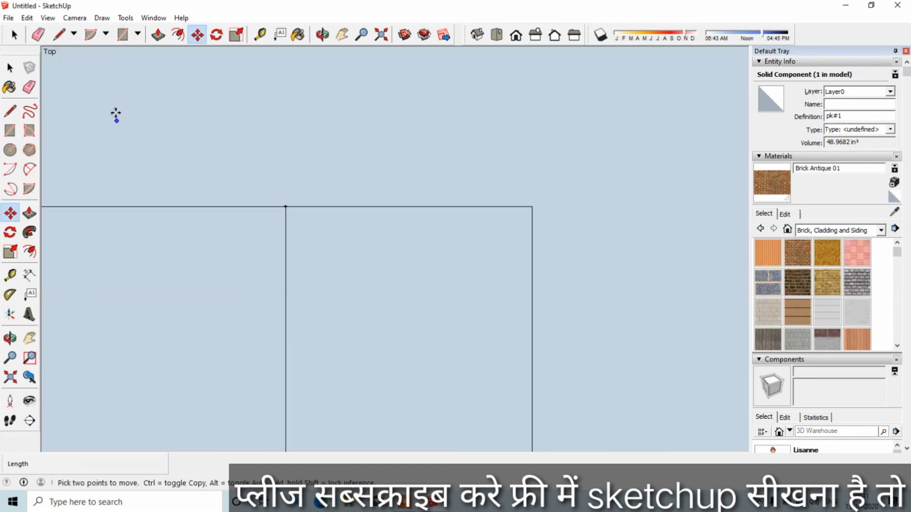
left_click(30, 338)
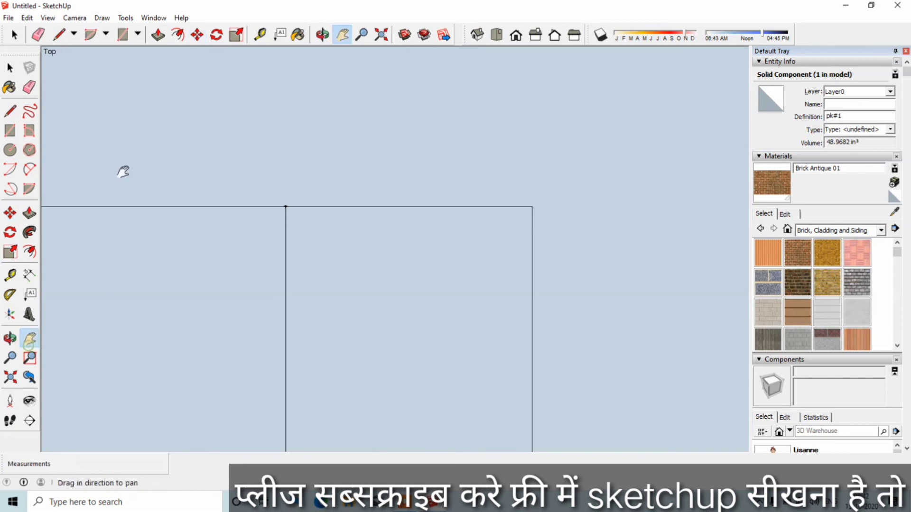
left_click_drag(122, 171, 378, 412)
left_click_drag(368, 240, 387, 338)
left_click_drag(273, 242, 299, 338)
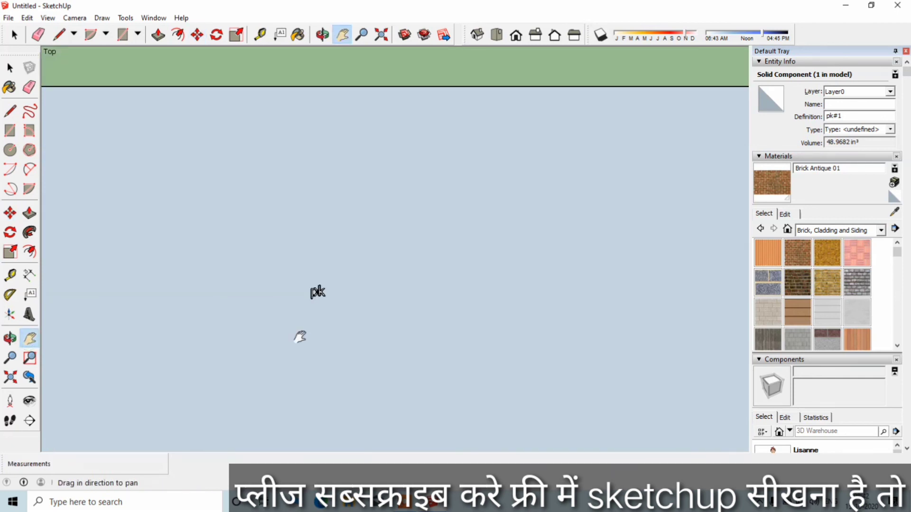
scroll(308, 327, "up", 3)
scroll(314, 319, "up", 2)
scroll(313, 325, "down", 1)
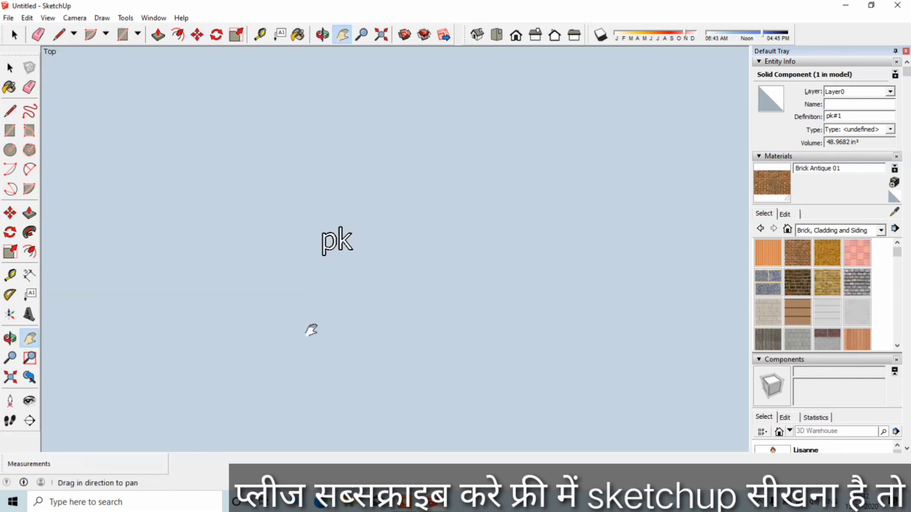
scroll(325, 303, "down", 2)
scroll(326, 298, "up", 1)
scroll(334, 295, "up", 1)
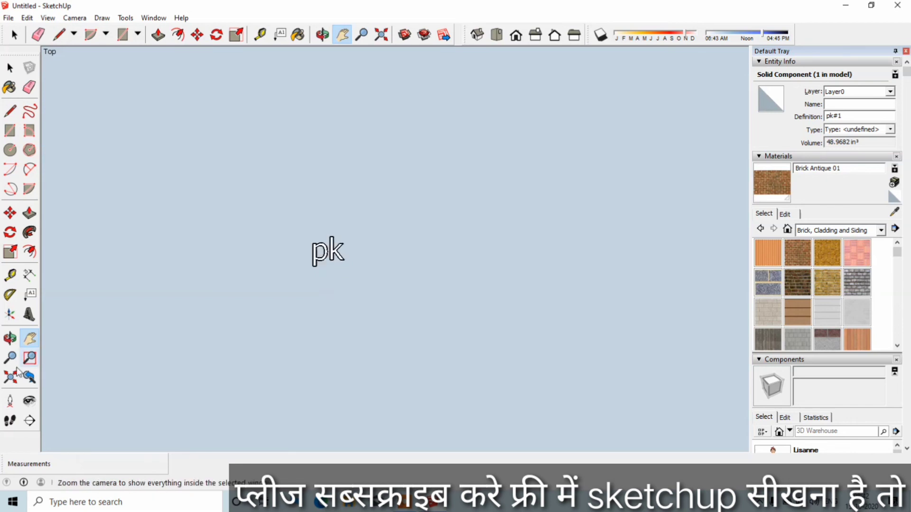
left_click(12, 364)
scroll(223, 299, "down", 2)
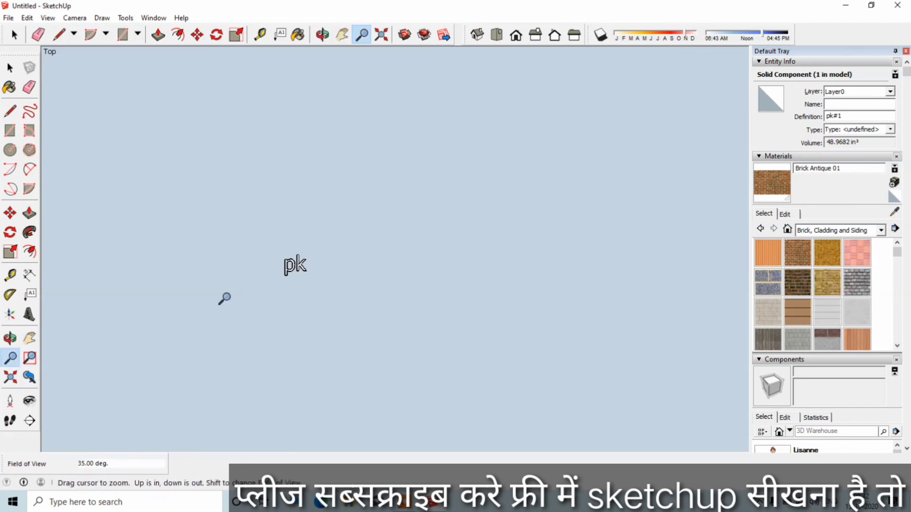
scroll(244, 318, "down", 2)
scroll(265, 320, "down", 2)
scroll(285, 322, "down", 2)
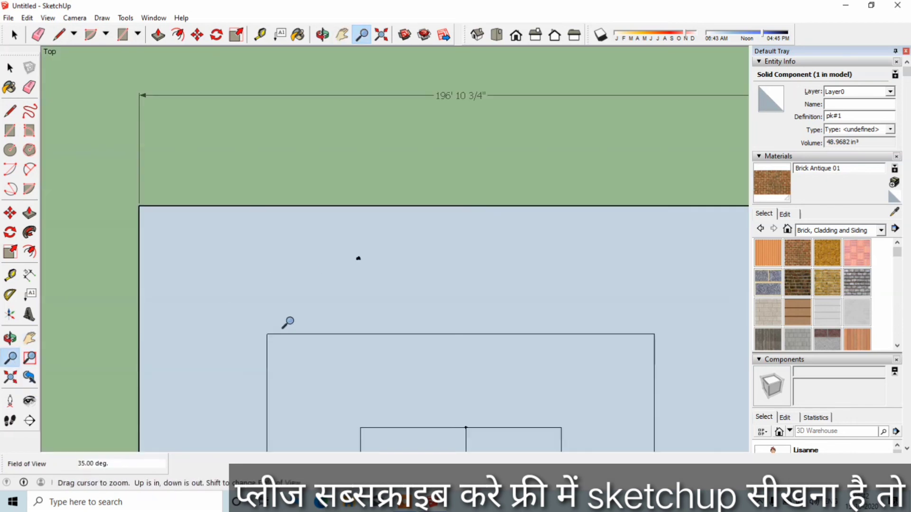
scroll(395, 249, "up", 5)
scroll(416, 266, "down", 1)
scroll(403, 256, "down", 2)
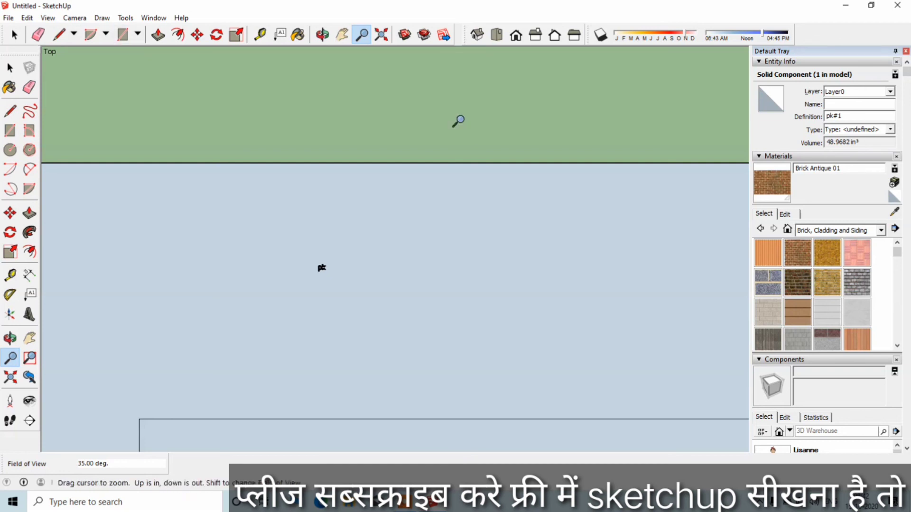
left_click_drag(457, 120, 330, 331)
mouse_move(459, 203)
left_mouse_down()
mouse_move(423, 332)
mouse_move(499, 244)
mouse_move(488, 201)
left_mouse_up()
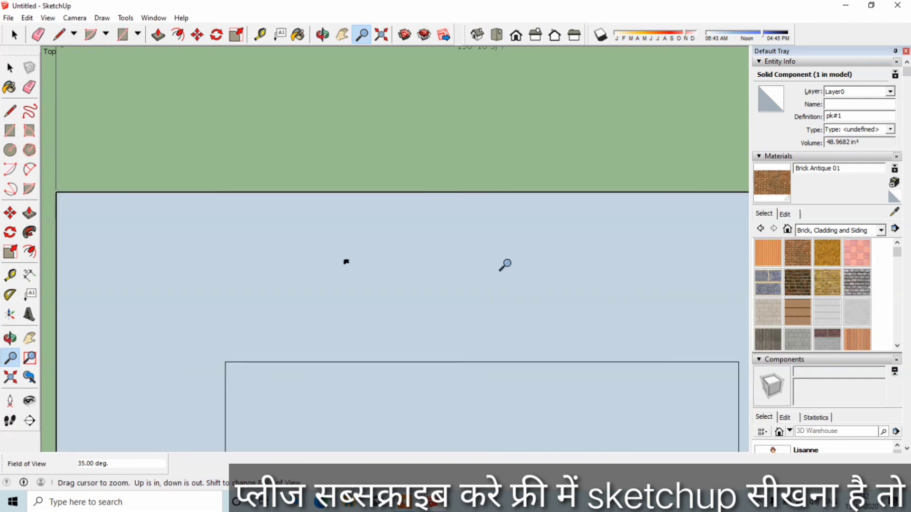